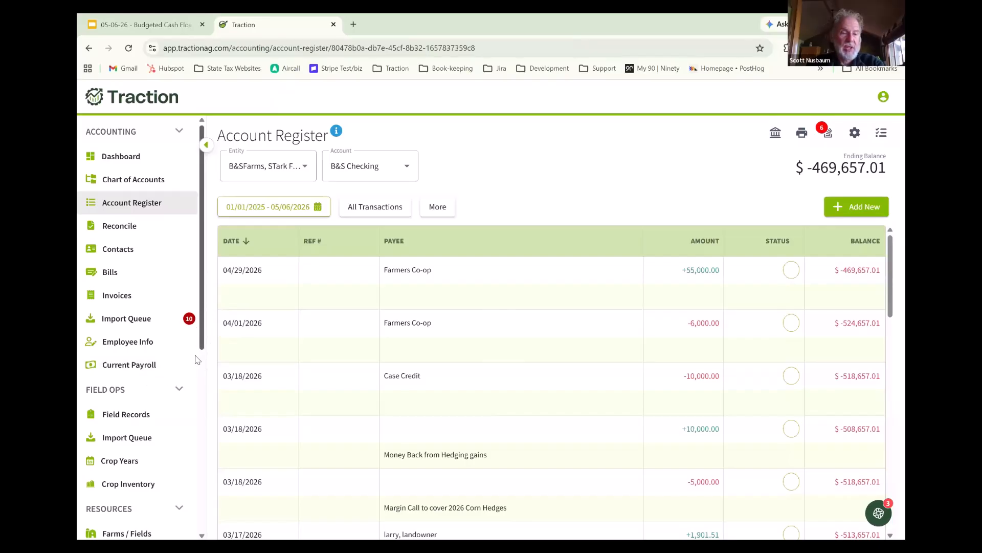
- Open the Budgeted Cash Flow report from the accounting reports
scroll(198, 359, down, 5)
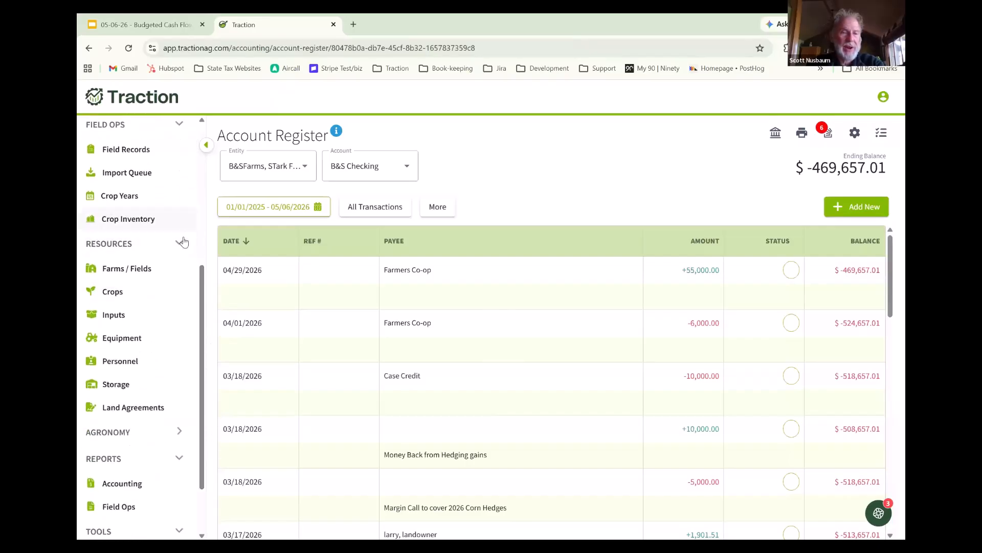
click(180, 242)
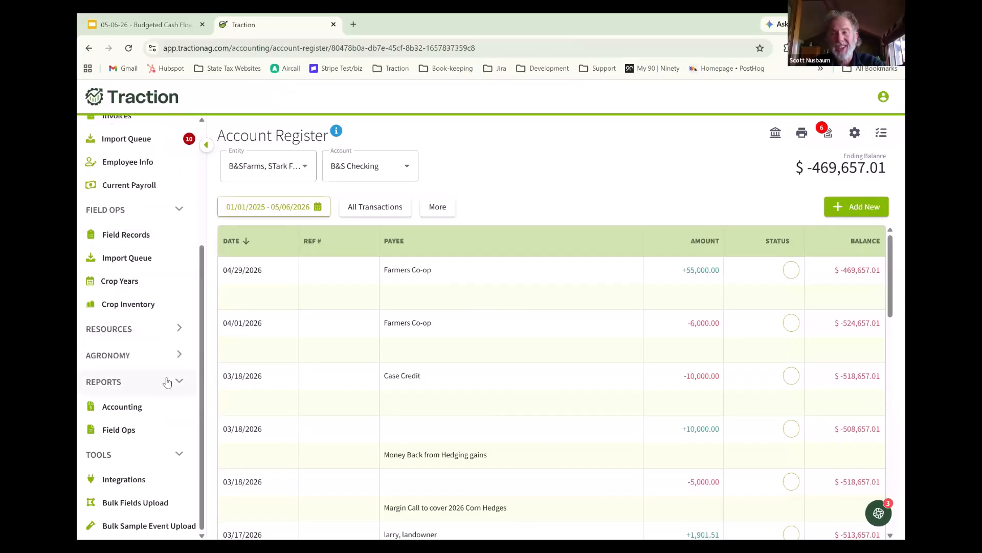
click(148, 412)
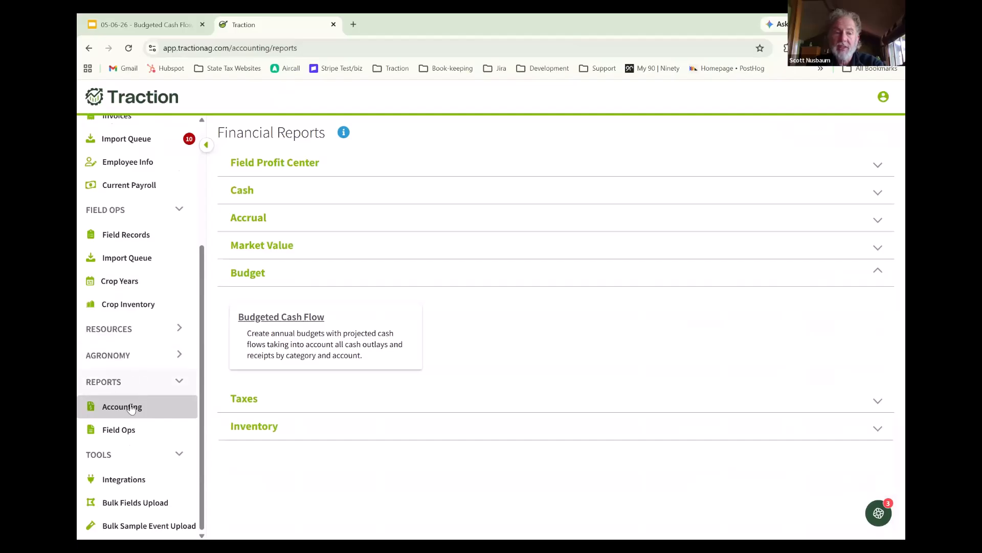
click(365, 329)
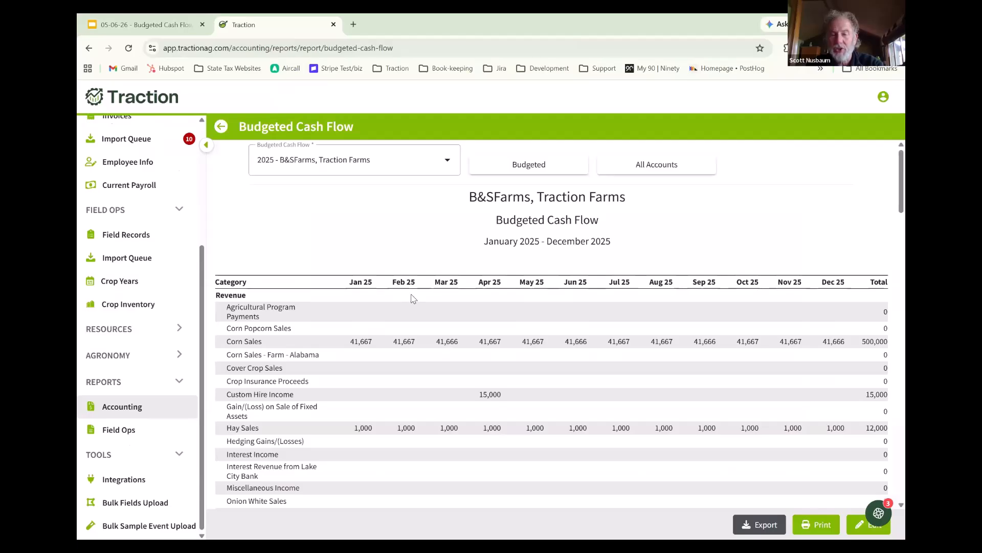
- Start a new budgeted cash flow and assign it to the entities B&SFarms and Traction Farms
click(448, 162)
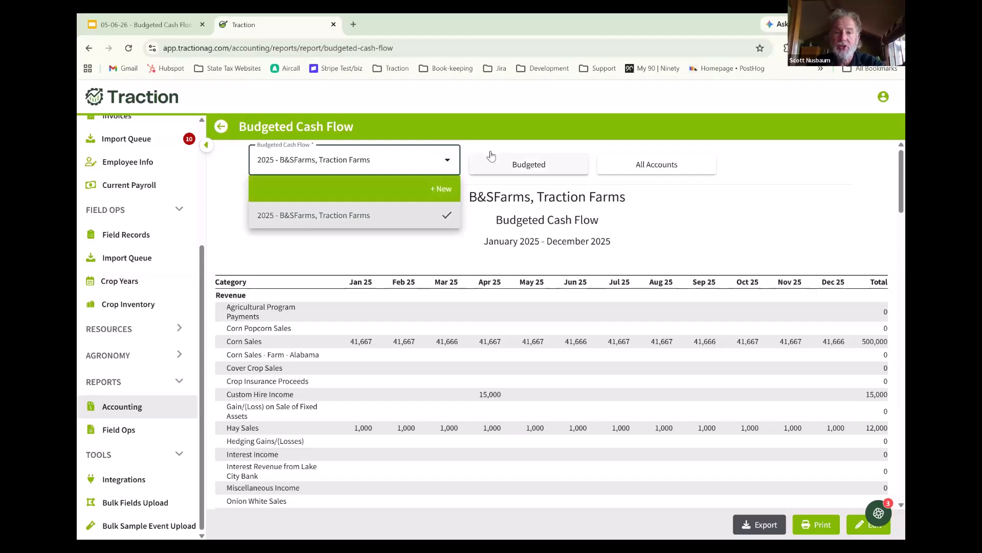
click(434, 192)
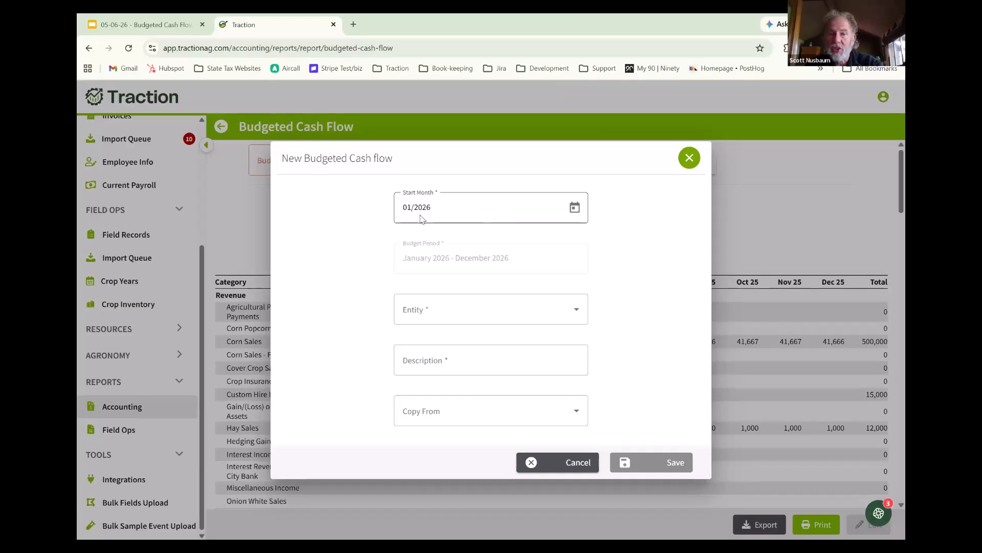
click(554, 302)
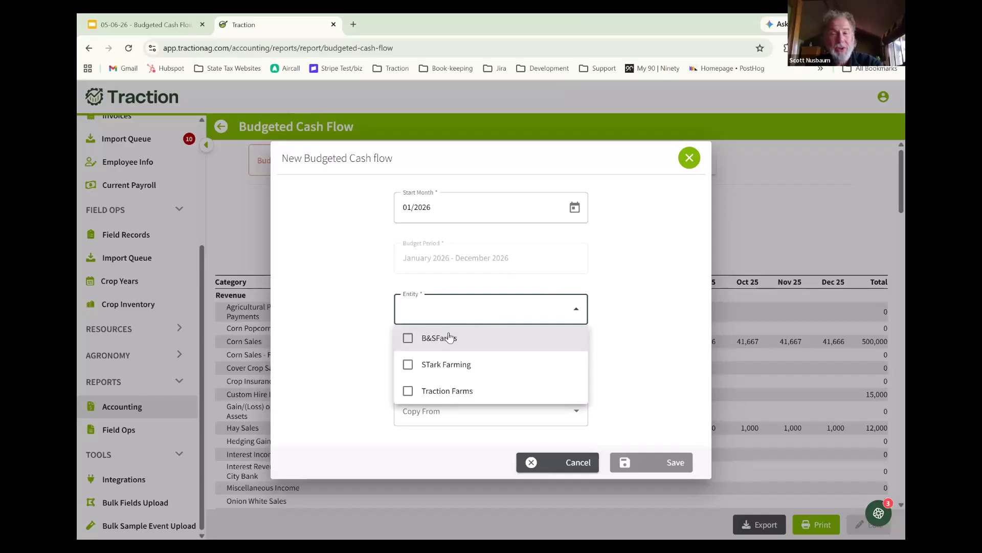
click(450, 336)
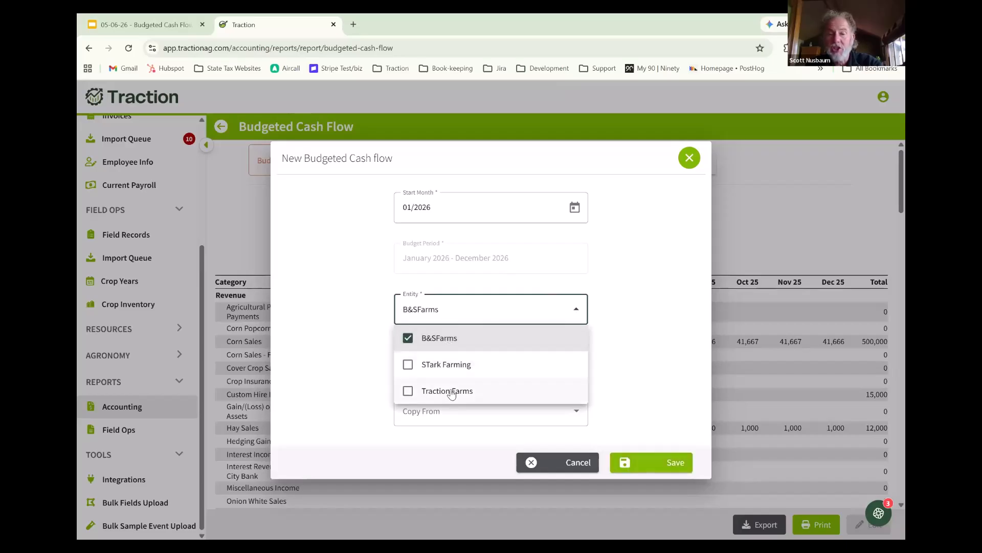
click(422, 390)
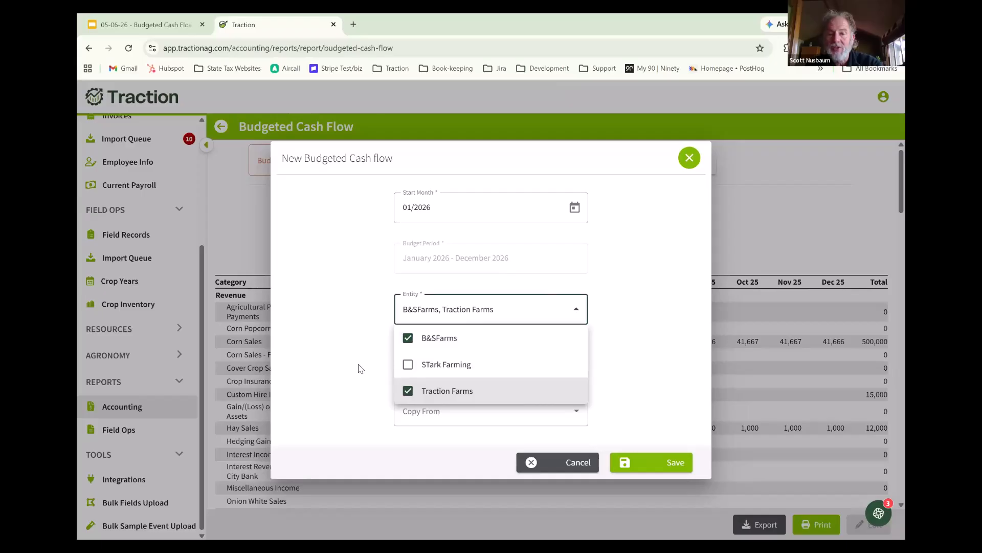
click(363, 365)
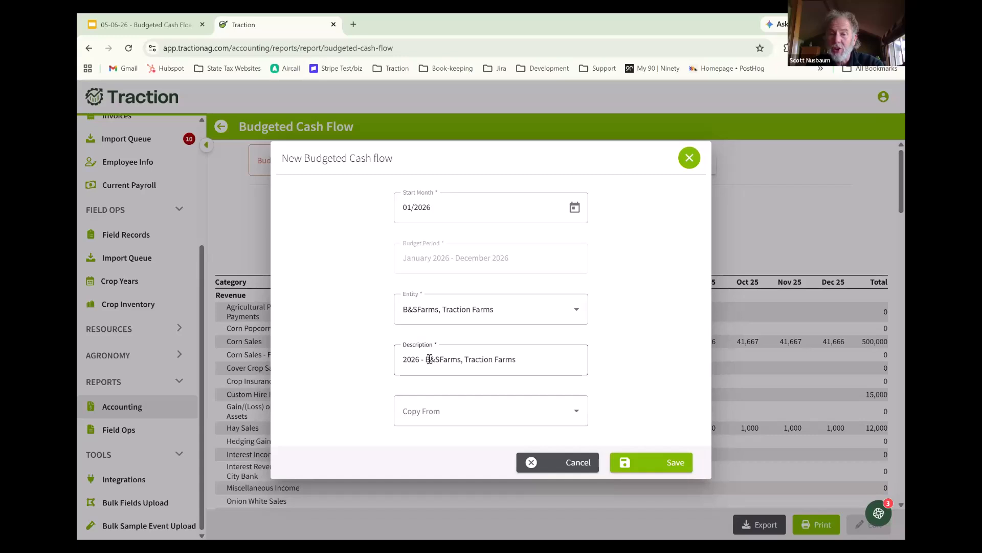
- Set the new budget's description to "2026 - B&SFarms, Traction Farms - Baseline"
click(550, 358)
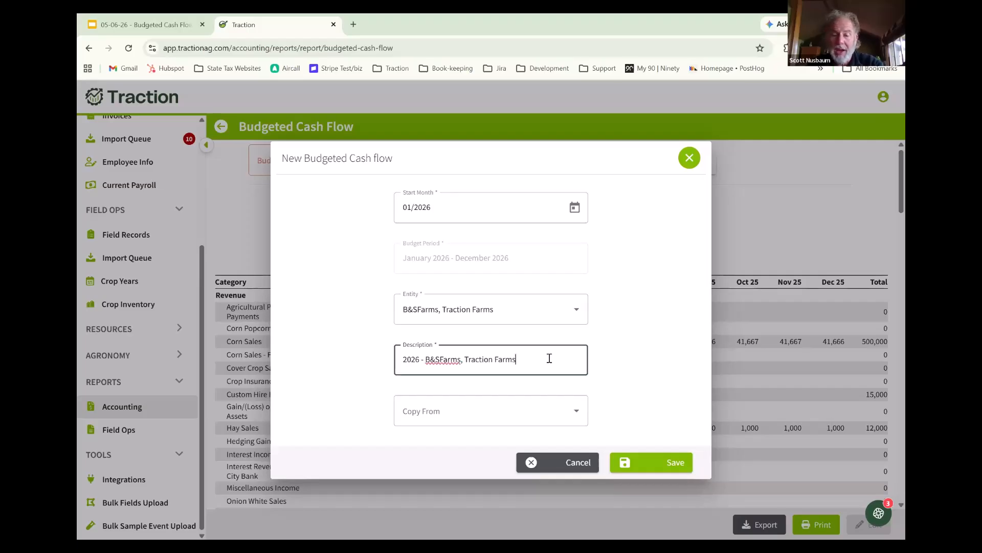
text(- PLAY)
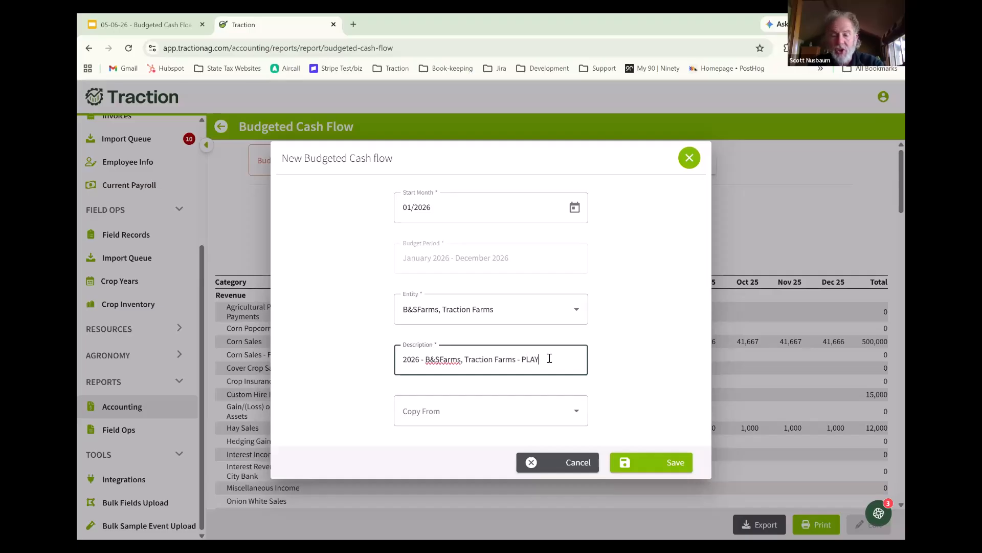
key(BackSpace)
key(BackSpace)
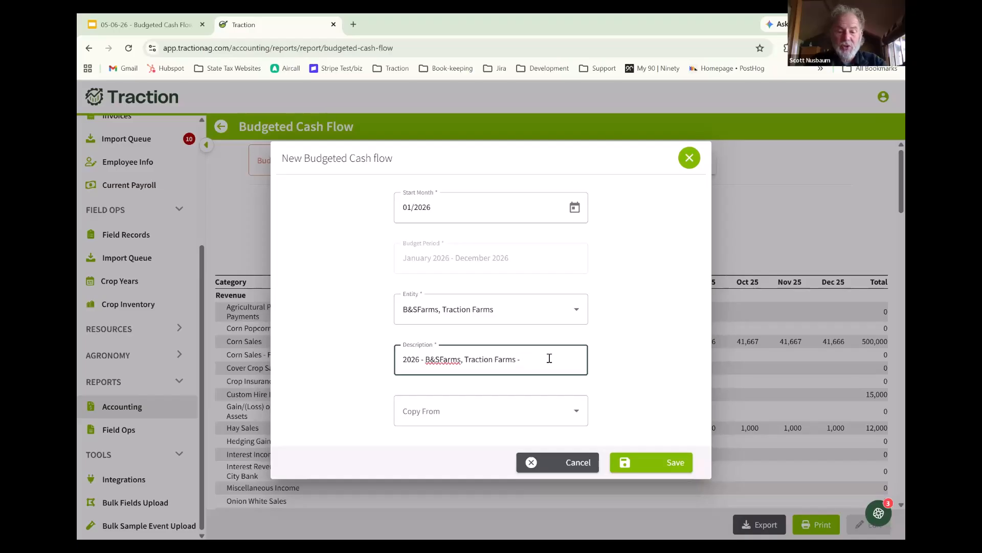
text(Bas)
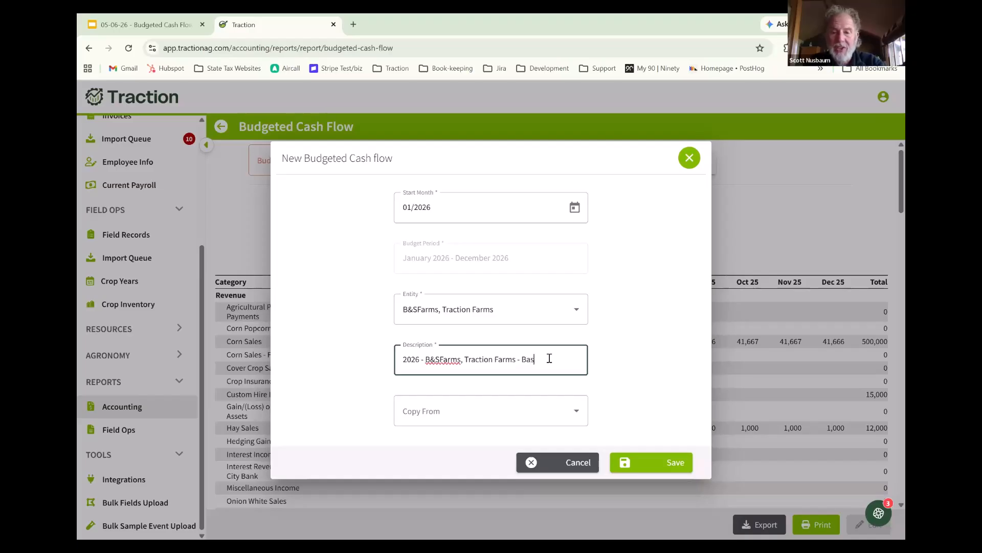
text(lline)
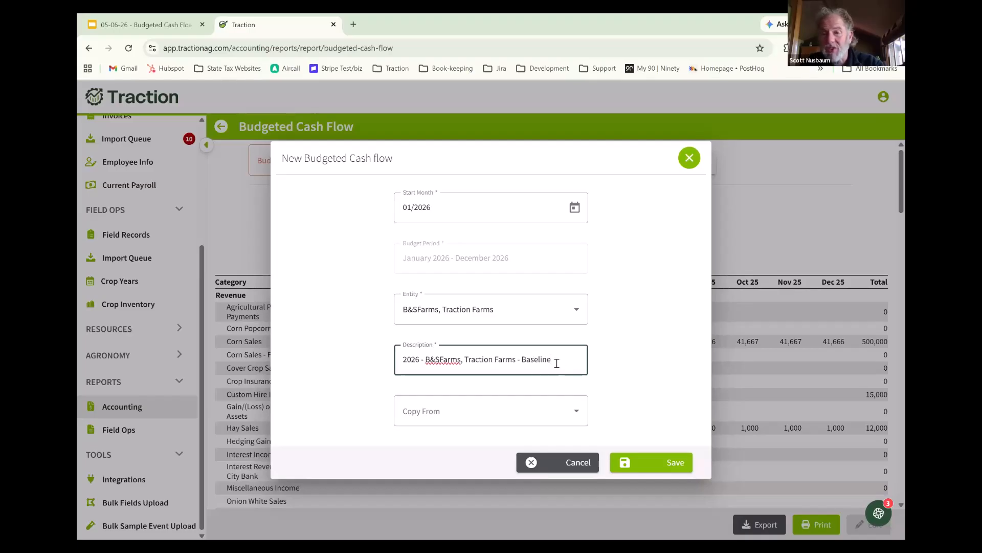
- Copy the new budget's figures from Previous Year's Actual Balances and save the budget
click(572, 414)
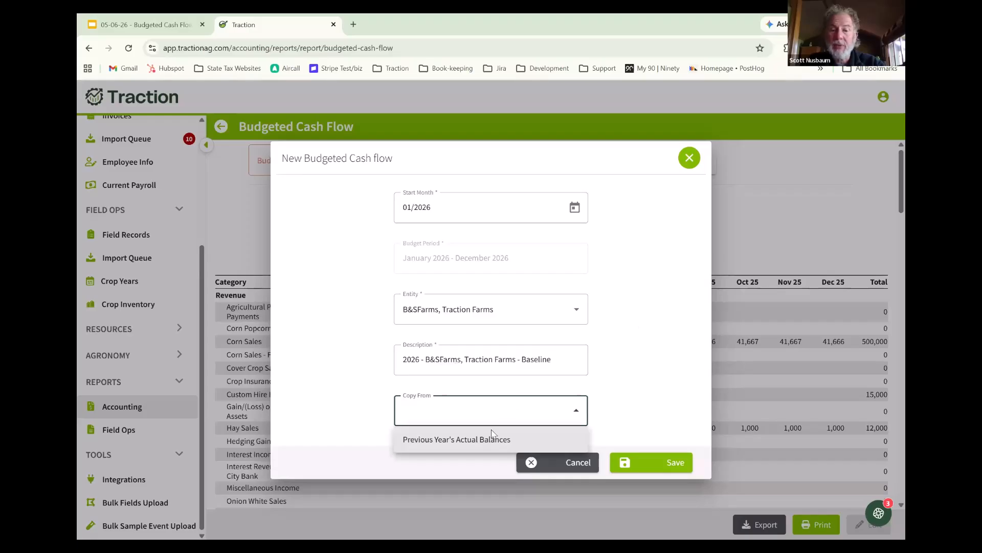
click(463, 440)
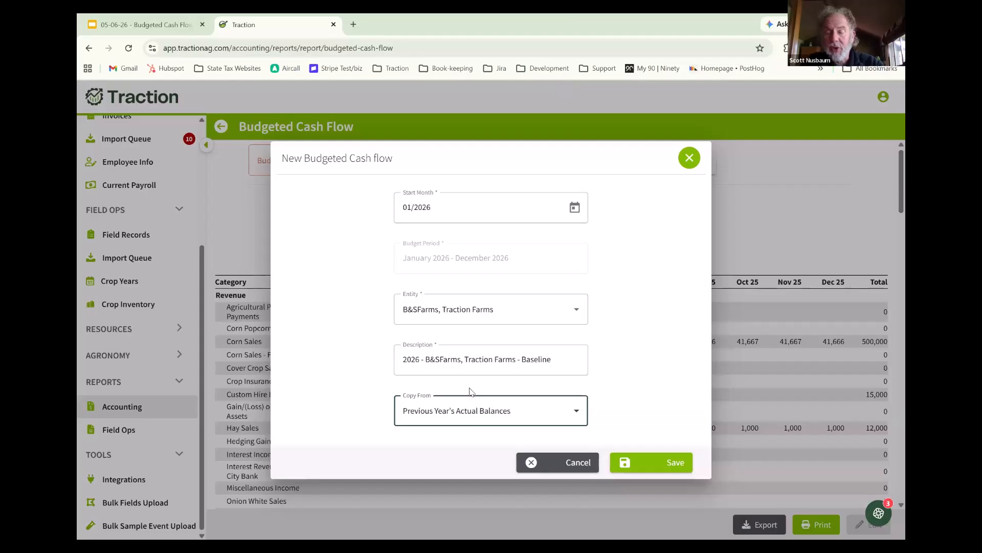
click(670, 461)
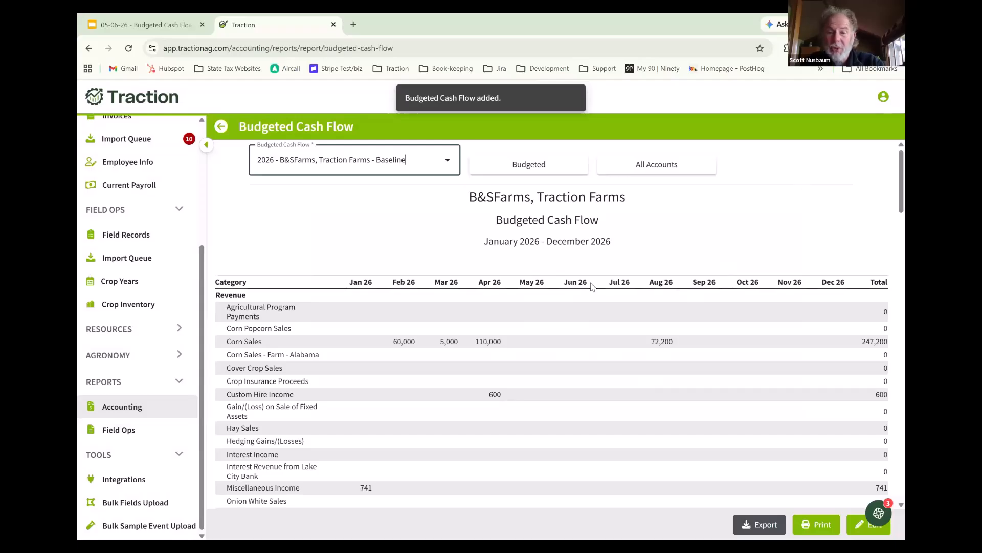
- Review the 2026 Baseline budget through Net Cash from Operations and open it for editing
scroll(592, 283, down, 2)
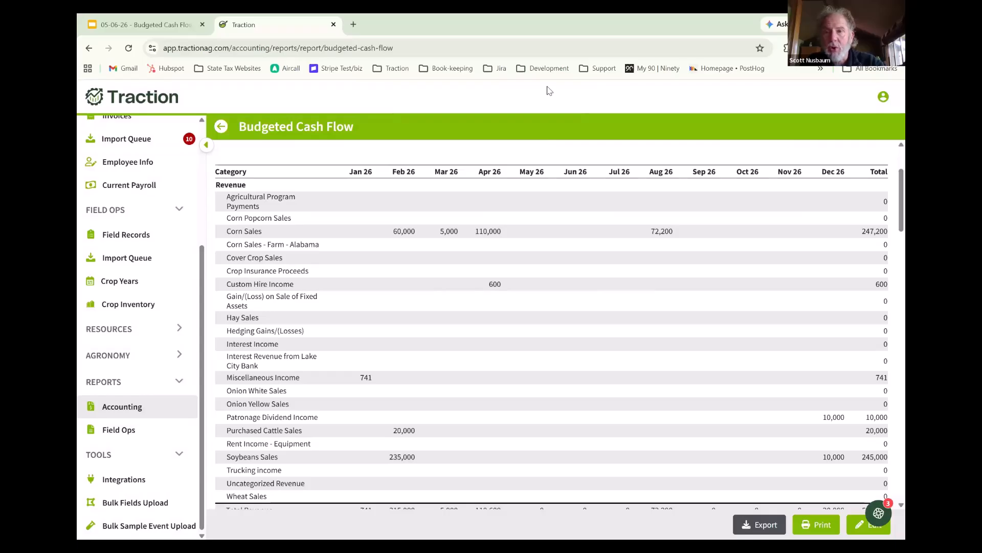
scroll(852, 312, down, 12)
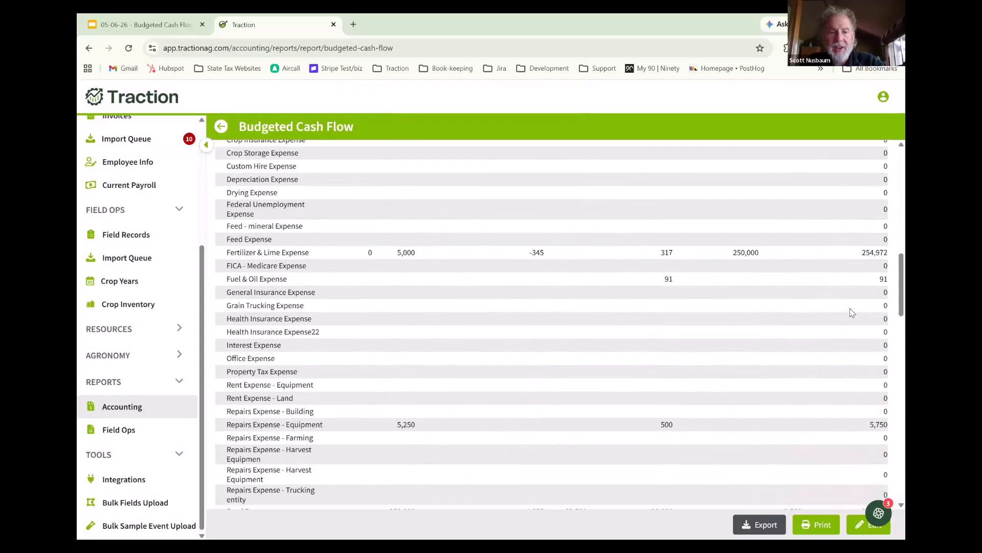
scroll(849, 308, down, 5)
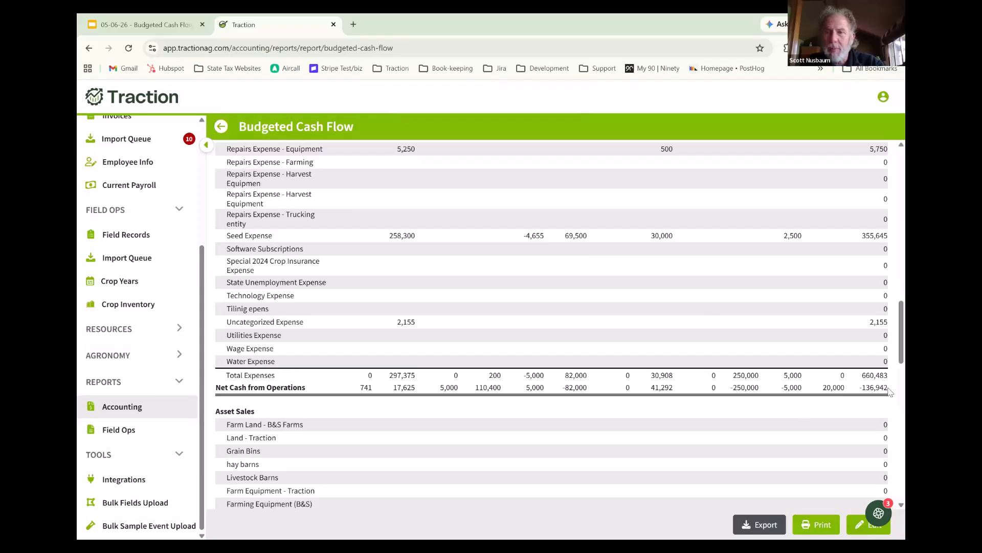
click(884, 96)
click(849, 312)
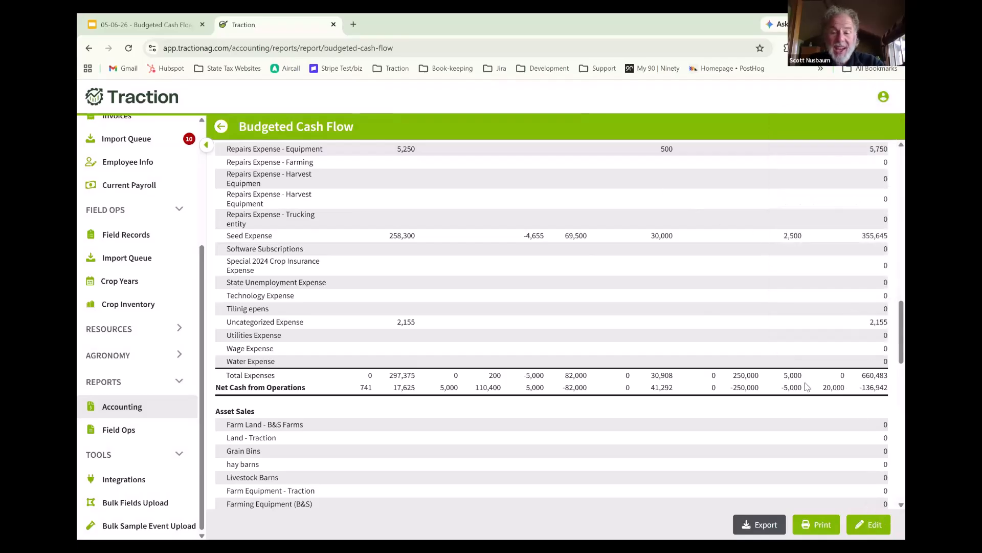
click(875, 528)
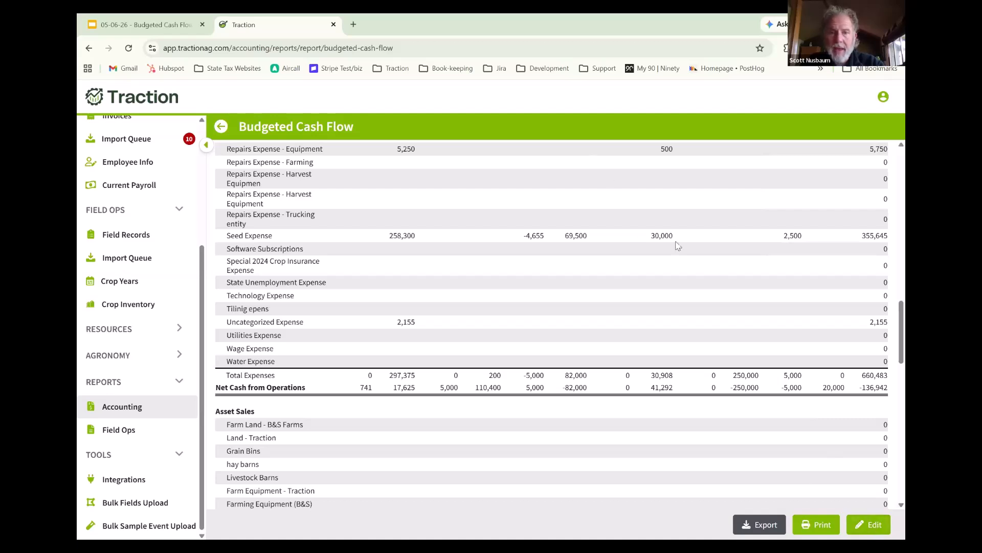
click(868, 529)
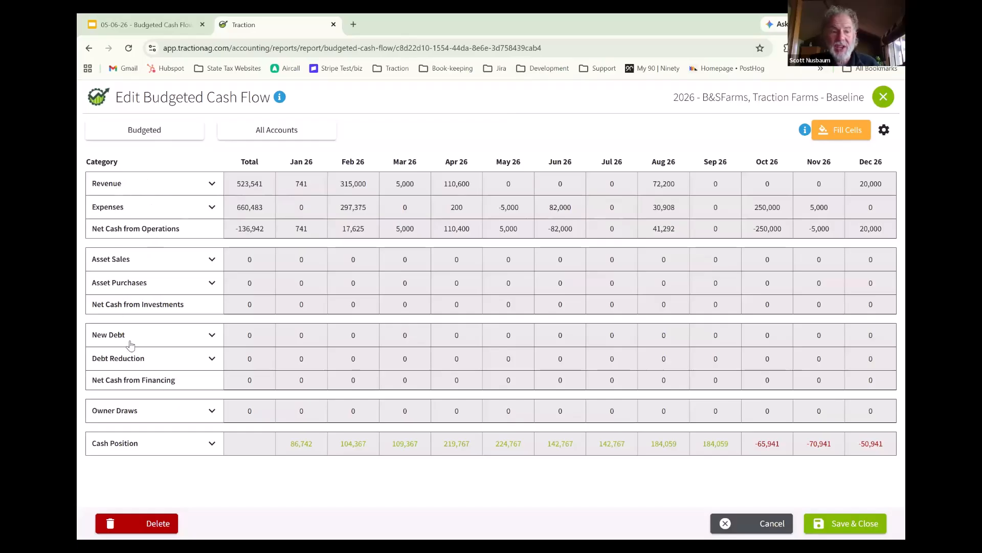
- Examine the monthly category amounts within the Revenue and Expenses sections of the budget
click(212, 186)
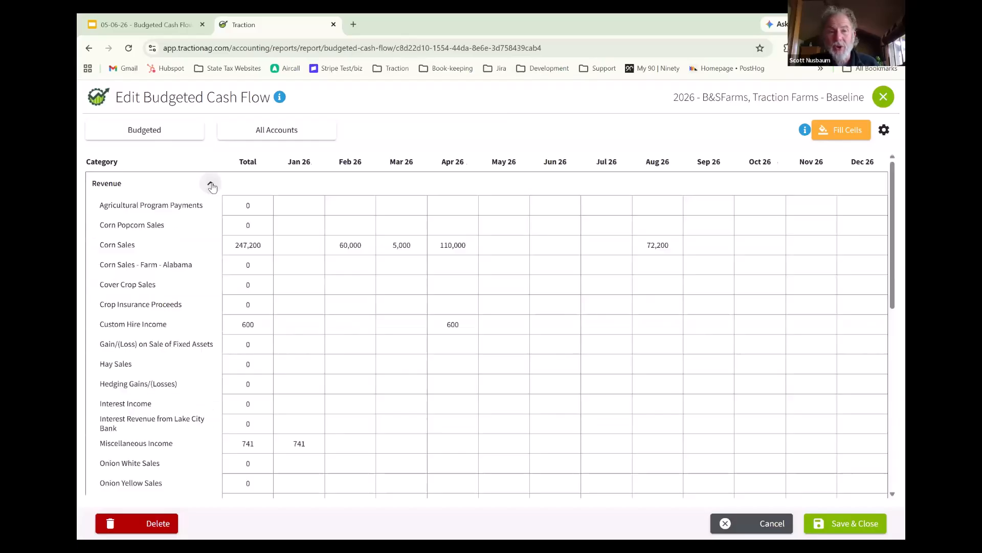
click(211, 185)
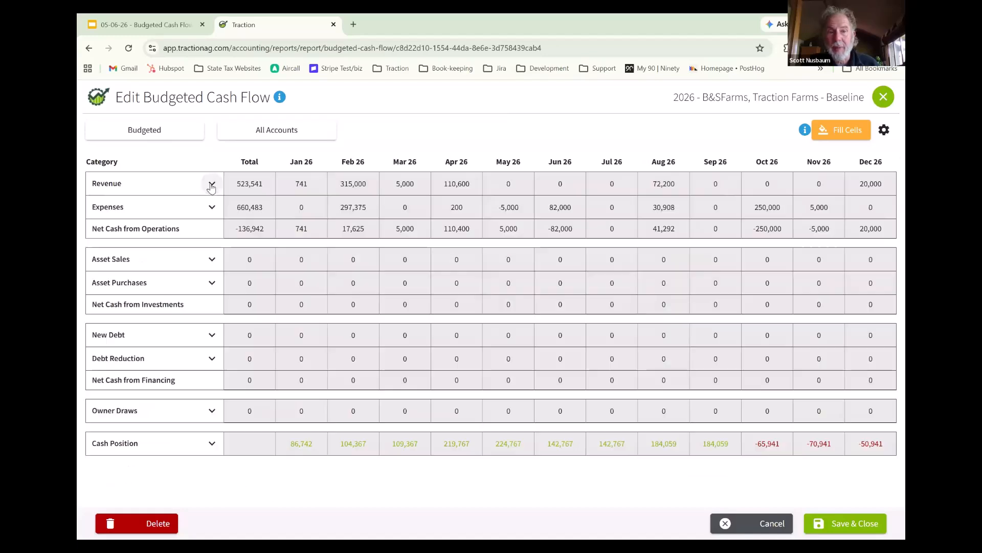
click(211, 185)
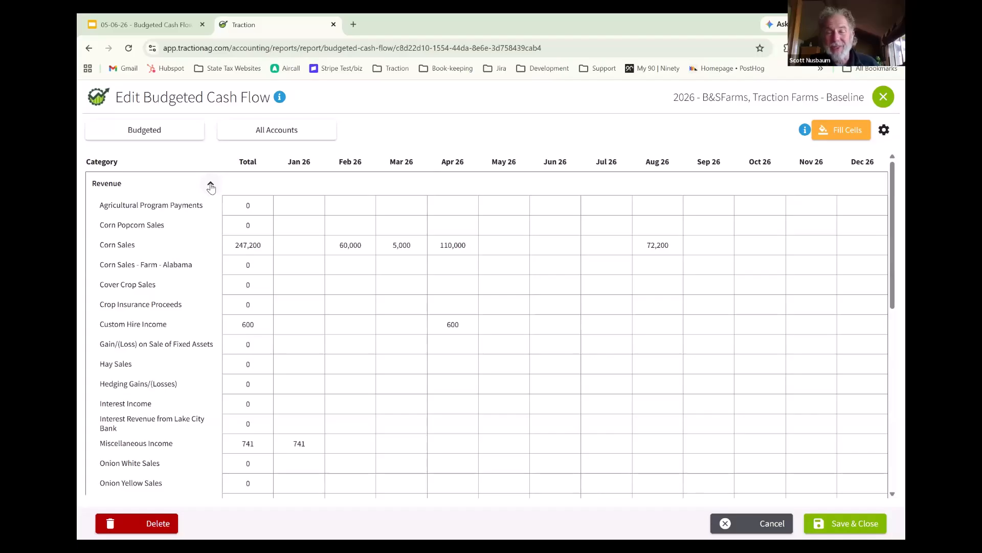
click(211, 185)
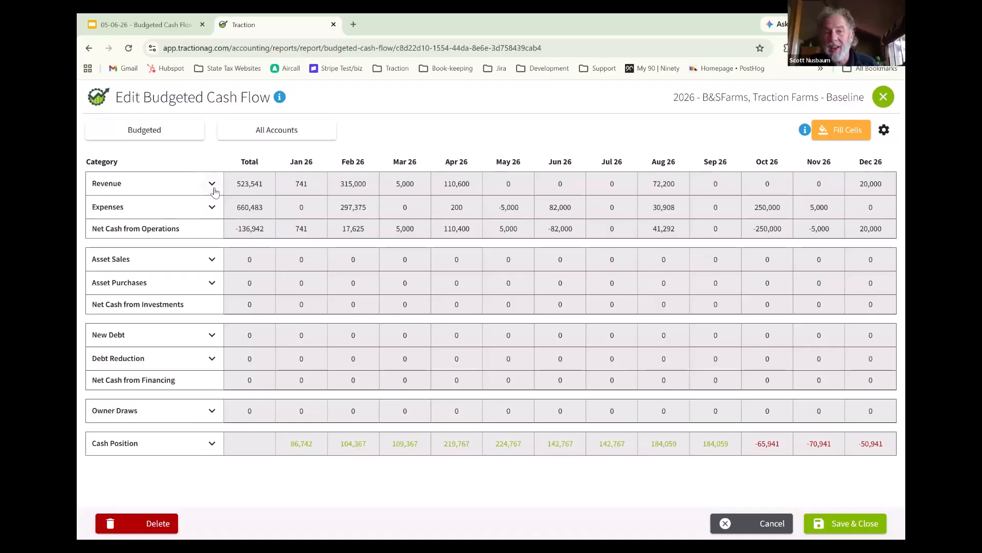
click(211, 185)
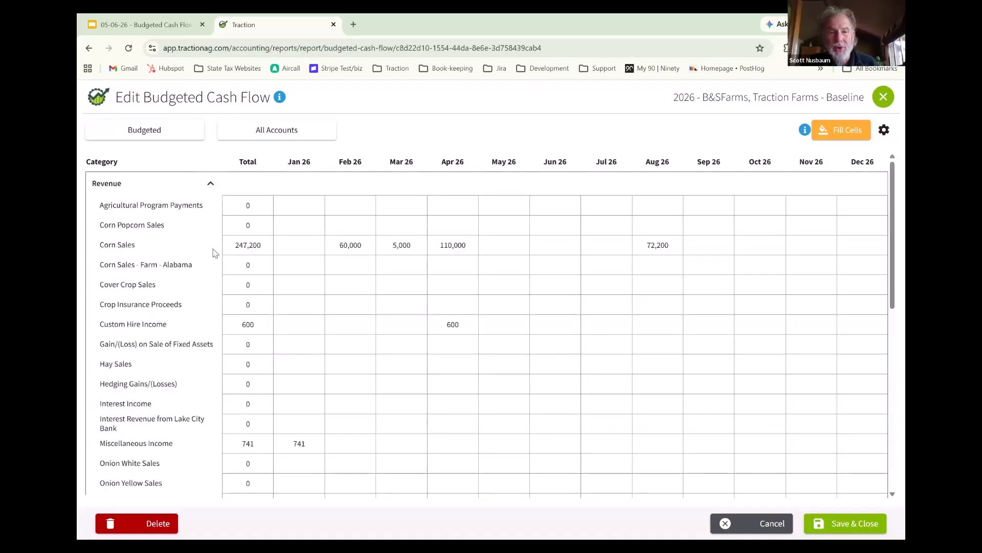
scroll(212, 246, down, 8)
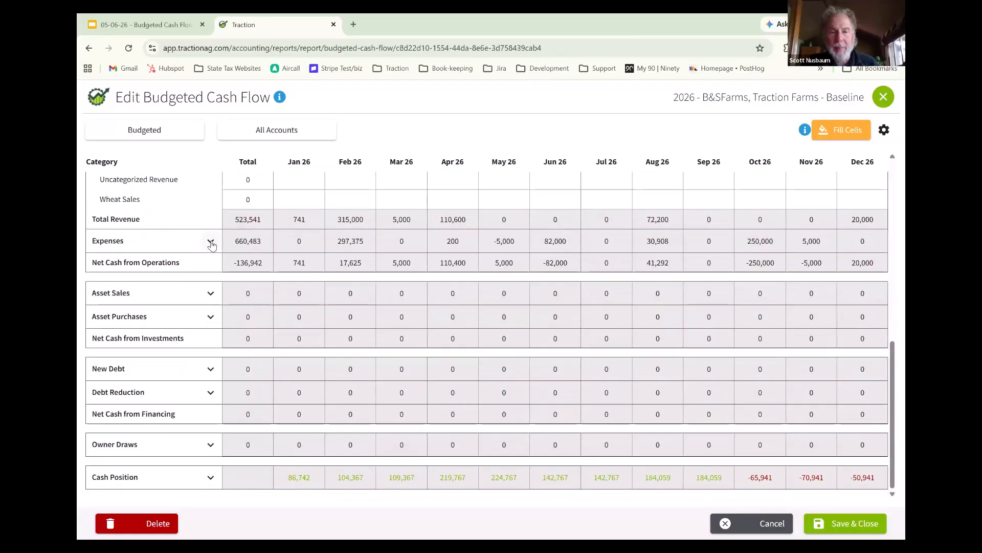
click(211, 244)
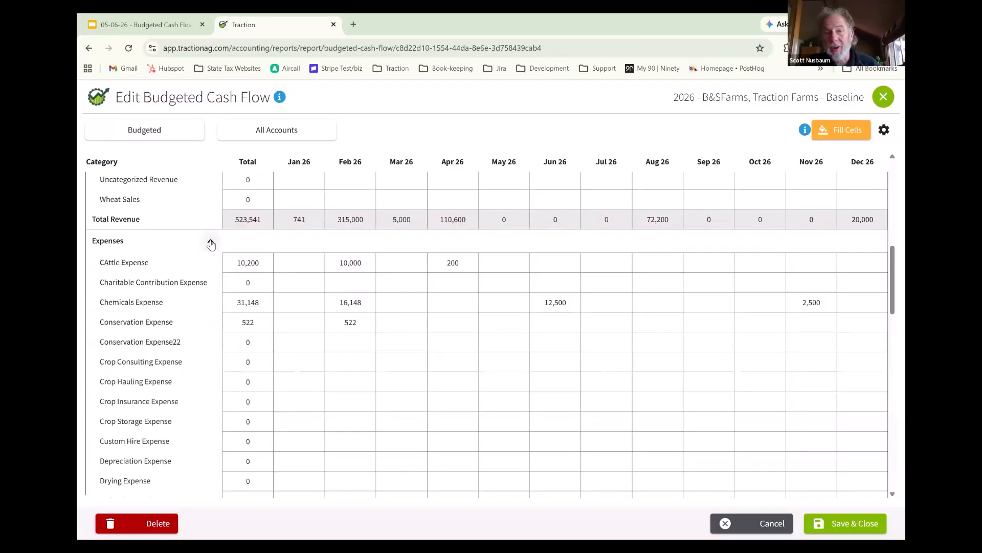
click(211, 245)
scroll(213, 251, up, 3)
scroll(213, 251, up, 5)
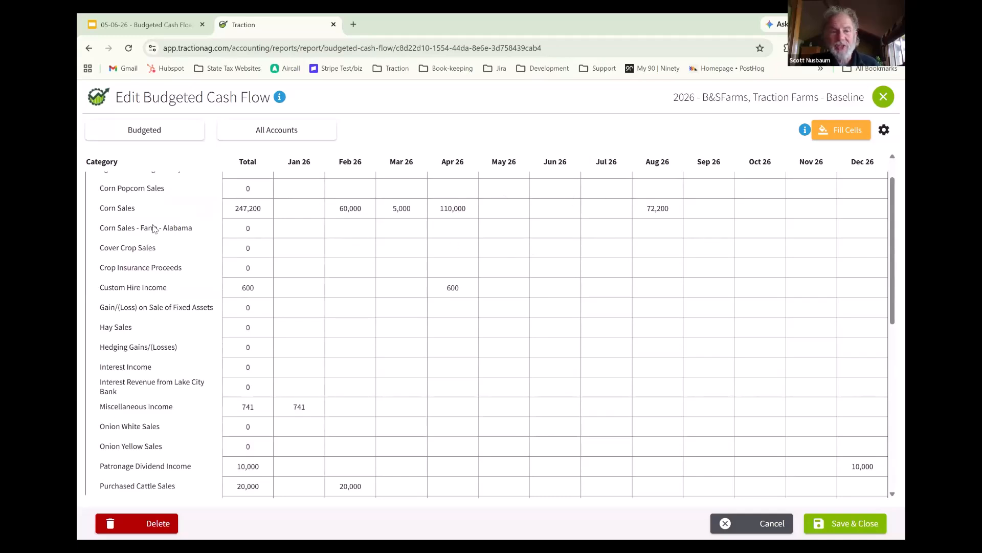
- Set the Corn Sales budget to 100,000 for January 2026 and 50,000 for February 2026
click(286, 211)
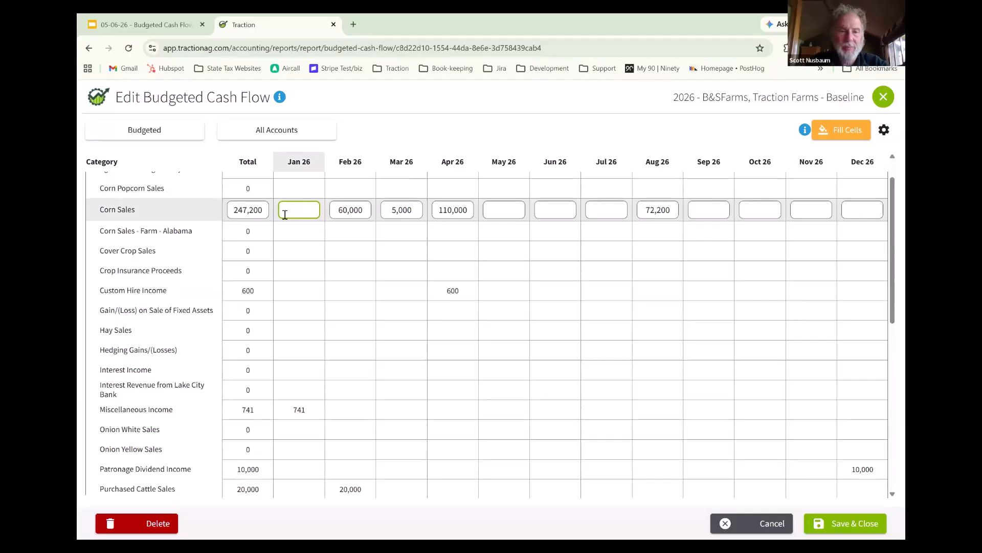
text(100,000)
key(Tab)
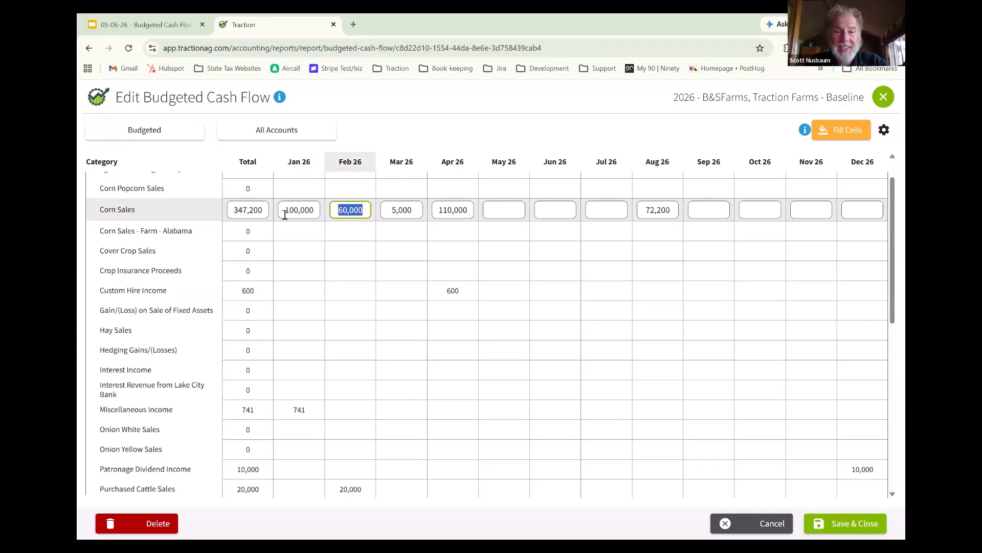
text(50000)
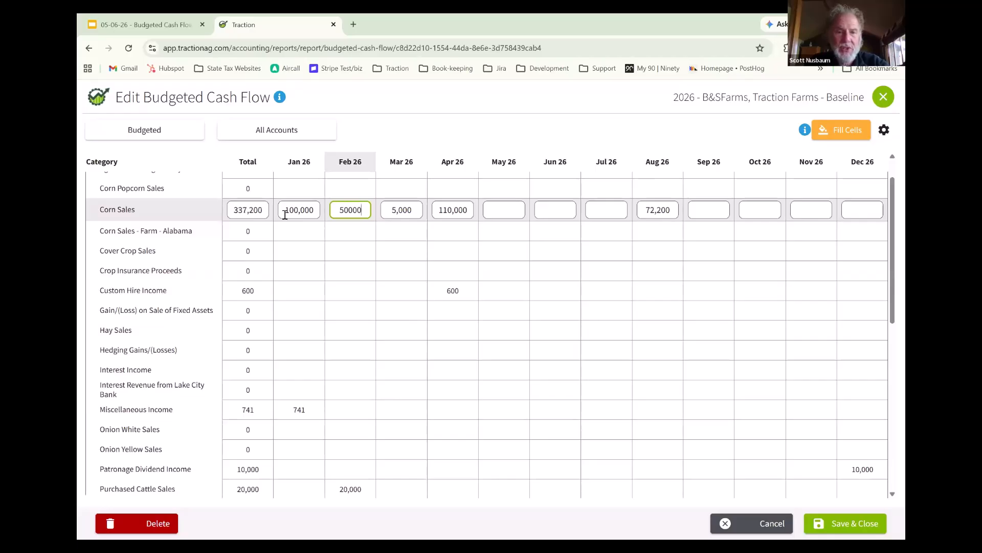
- Set the Corn Sales budget to 10,000 for March 2026 and 120,000 for April 2026
key(Tab)
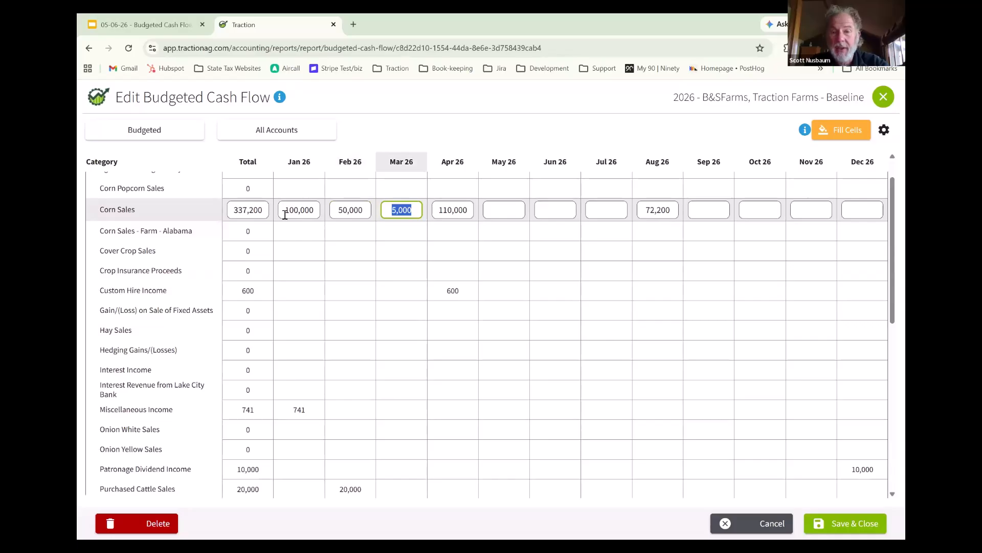
text(100)
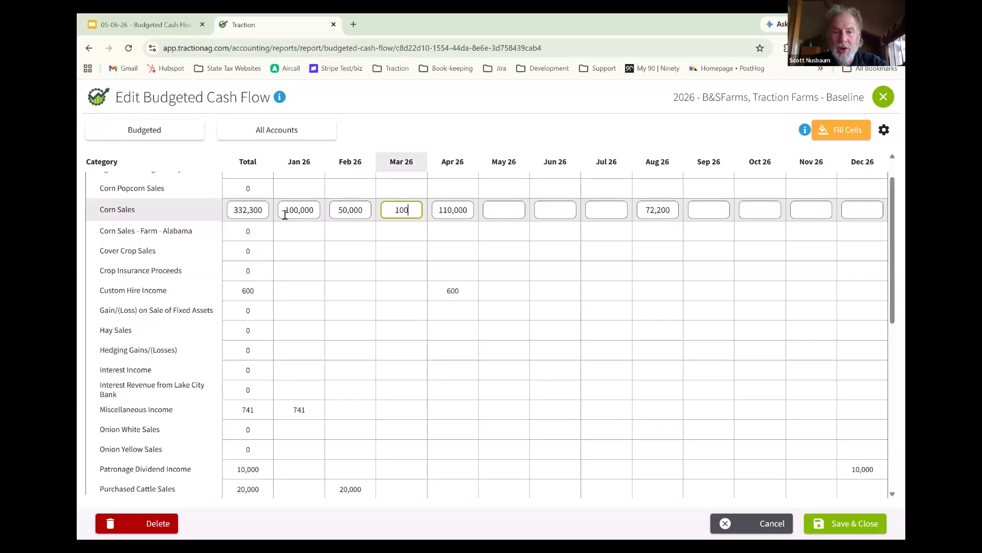
text(00)
key(Tab)
text(1200001)
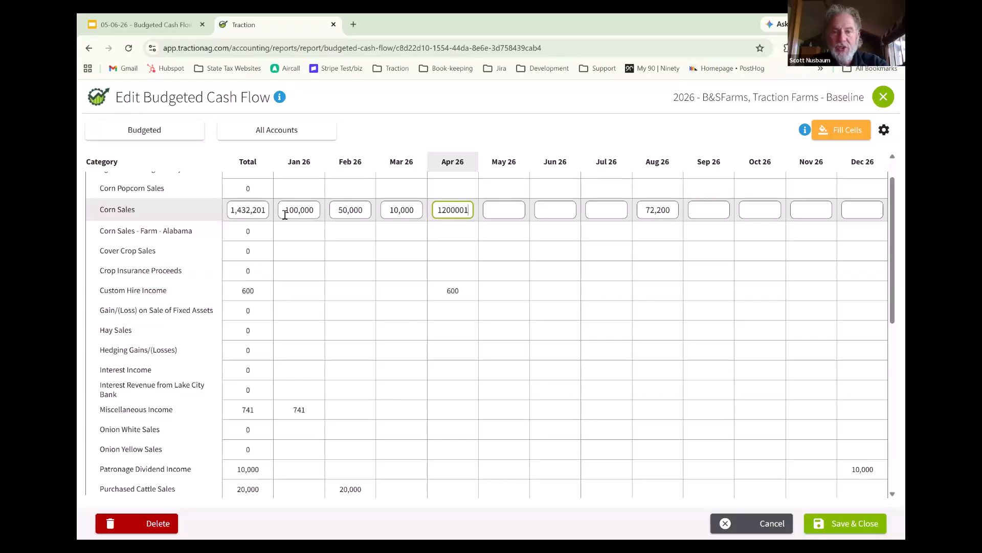
key(BackSpace)
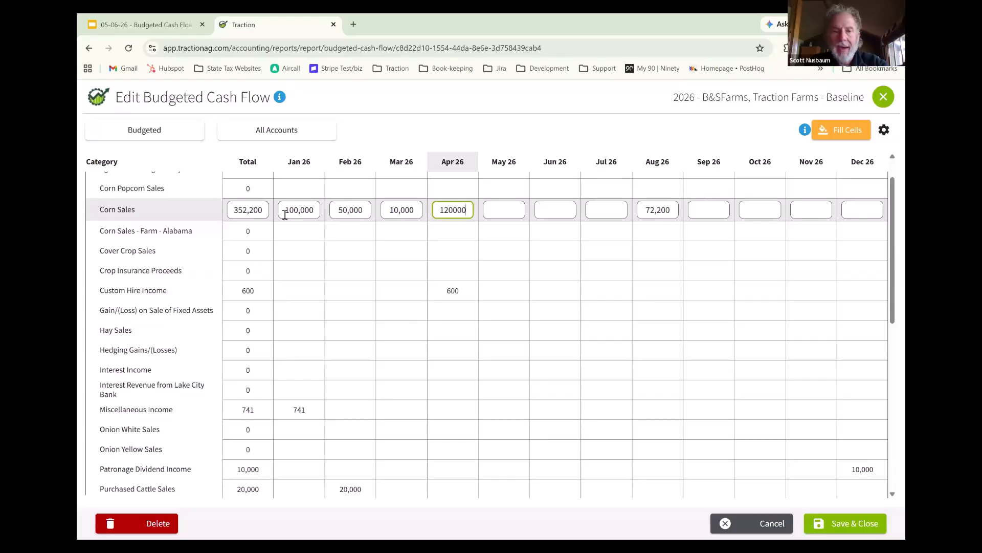
key(Tab)
key(Tab)
key(Tab)
key(Tab)
key(Tab)
key(Tab)
key(Tab)
key(Tab)
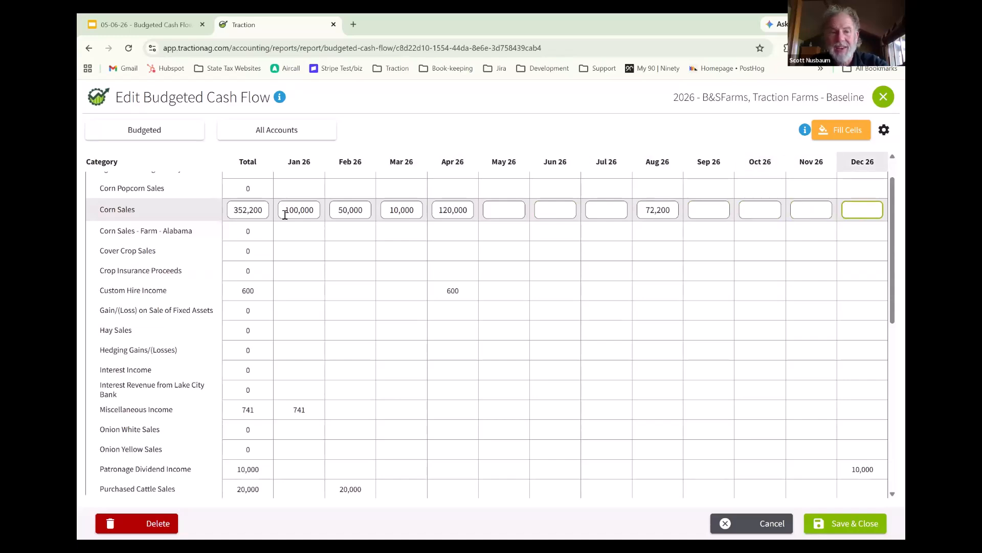
key(Tab)
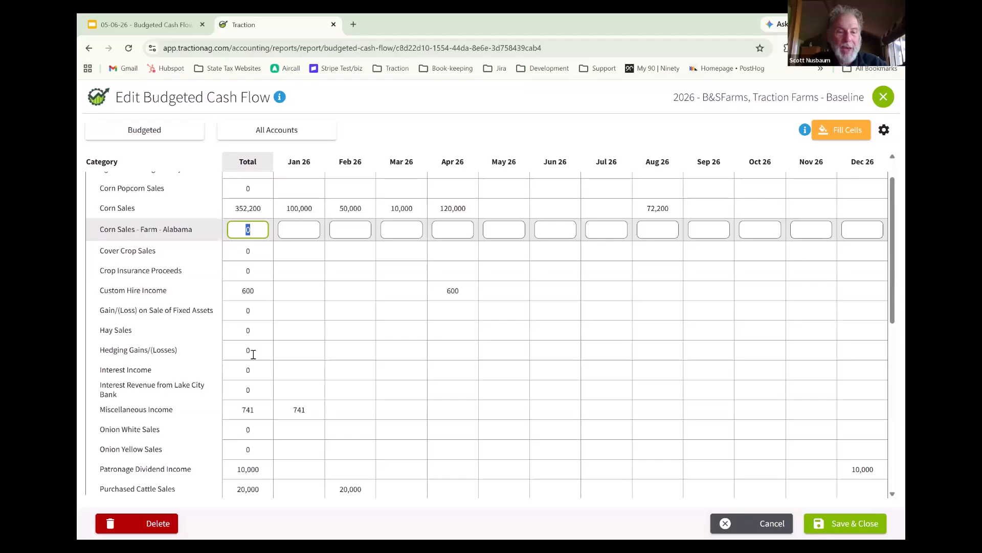
- Set the yearly total of Hedging Gains/(Losses) to 10,000, and clear its October and November 2026 amounts
click(256, 354)
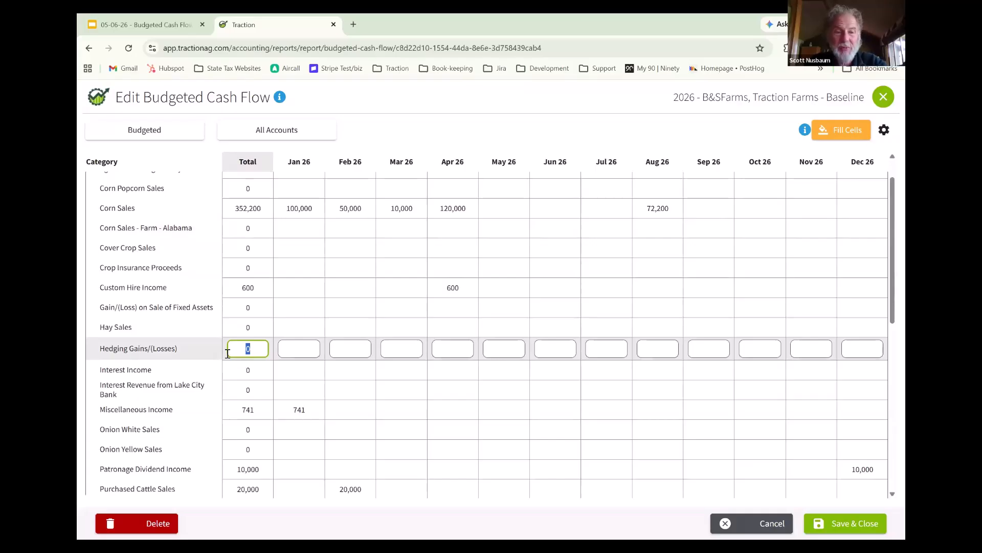
text(10000)
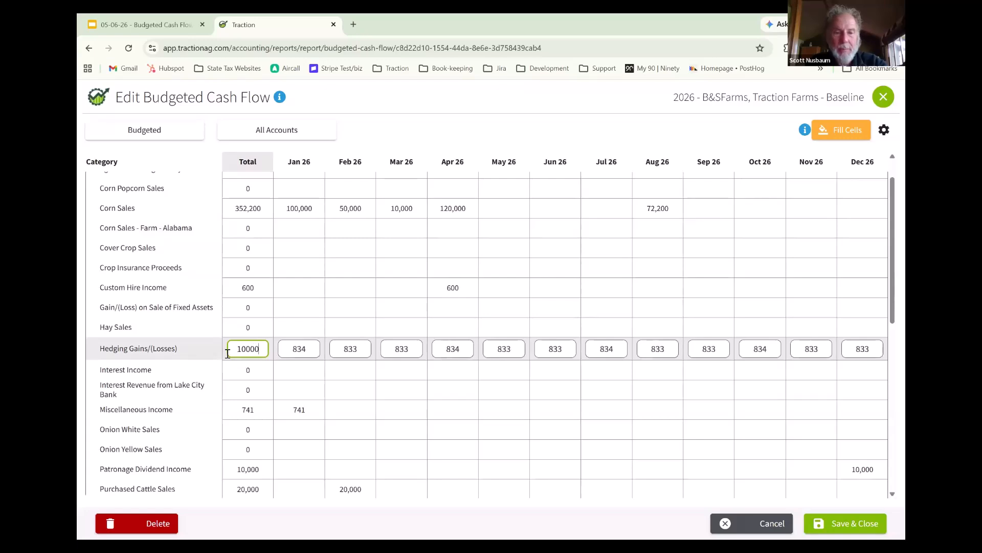
key(Tab)
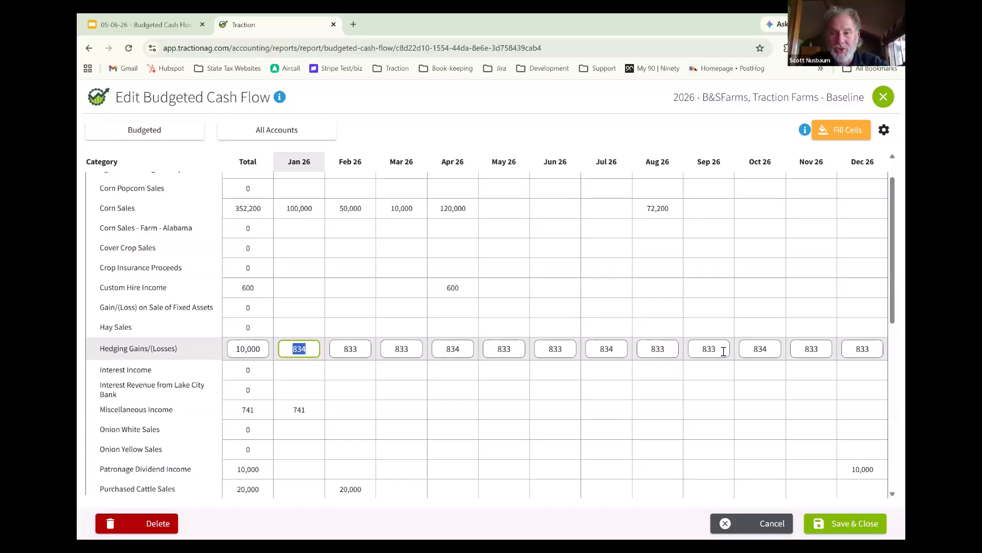
click(773, 345)
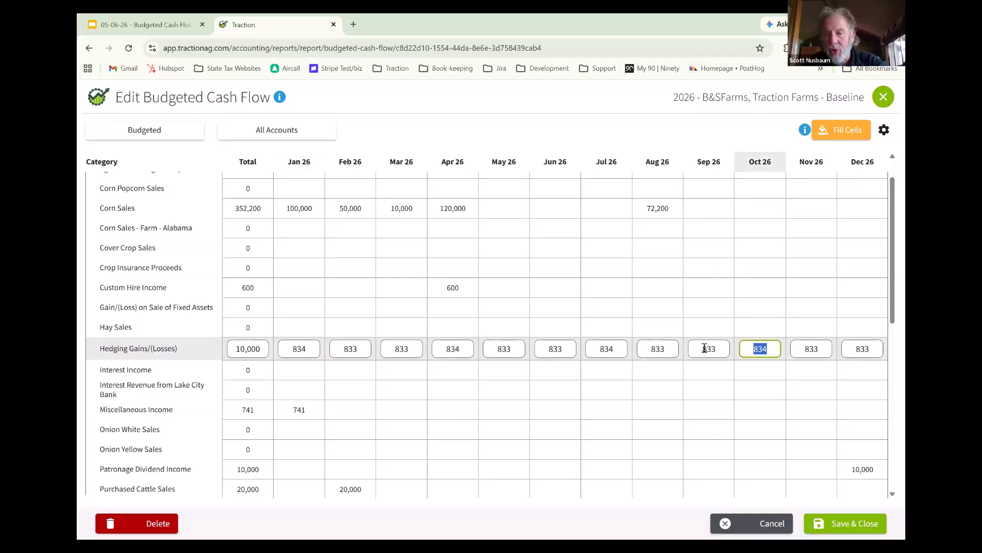
key(BackSpace)
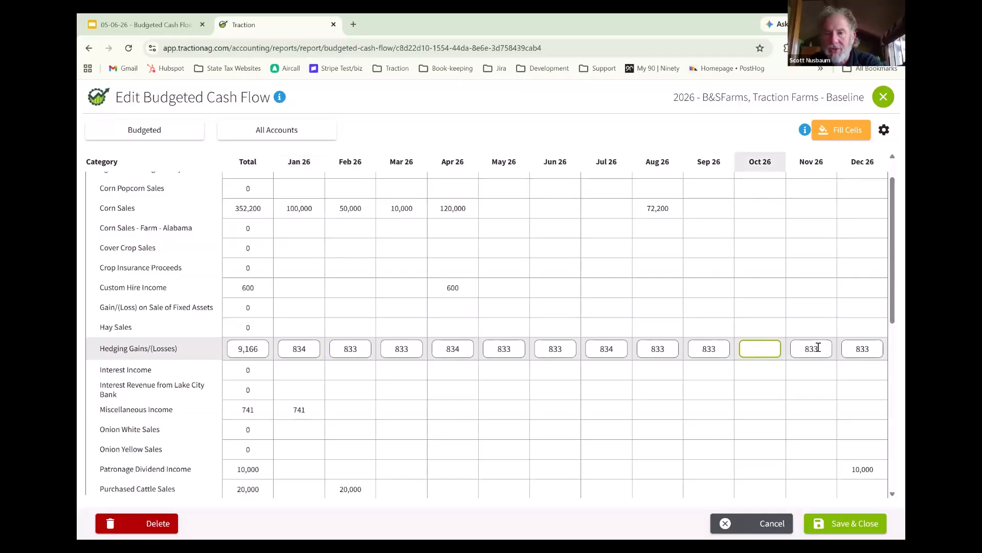
click(818, 347)
key(BackSpace)
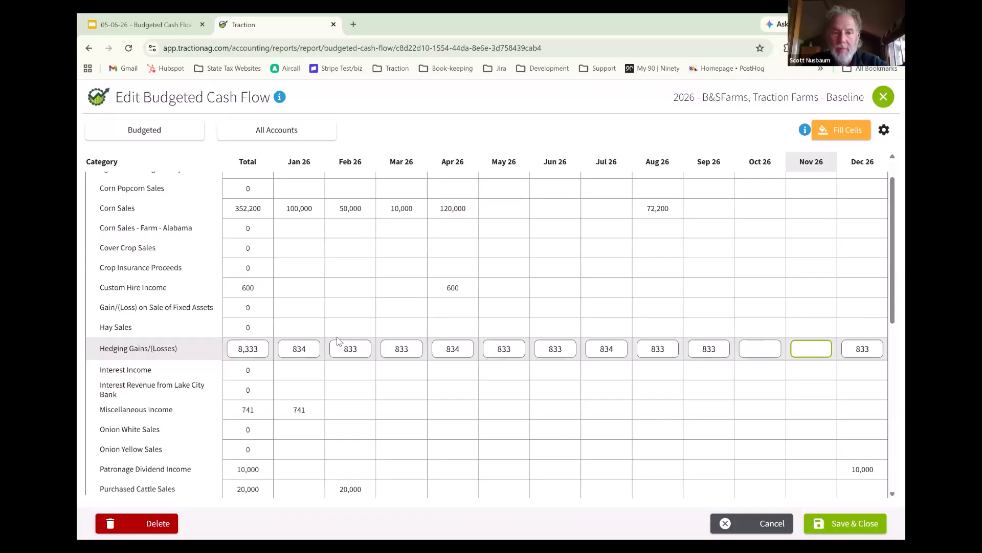
- Review the Expenses categories with the Revenue section collapsed, and save and close the budget
scroll(327, 307, up, 1)
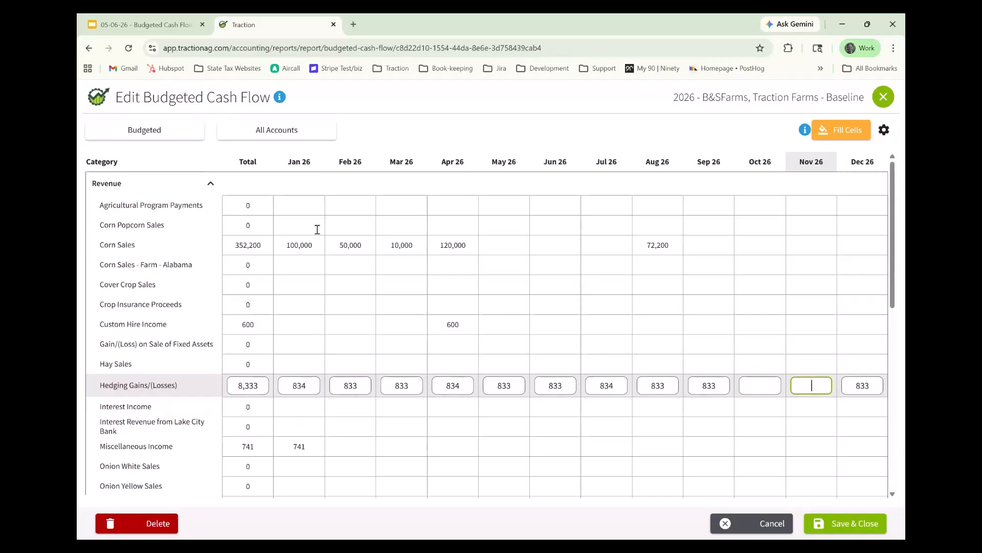
click(211, 185)
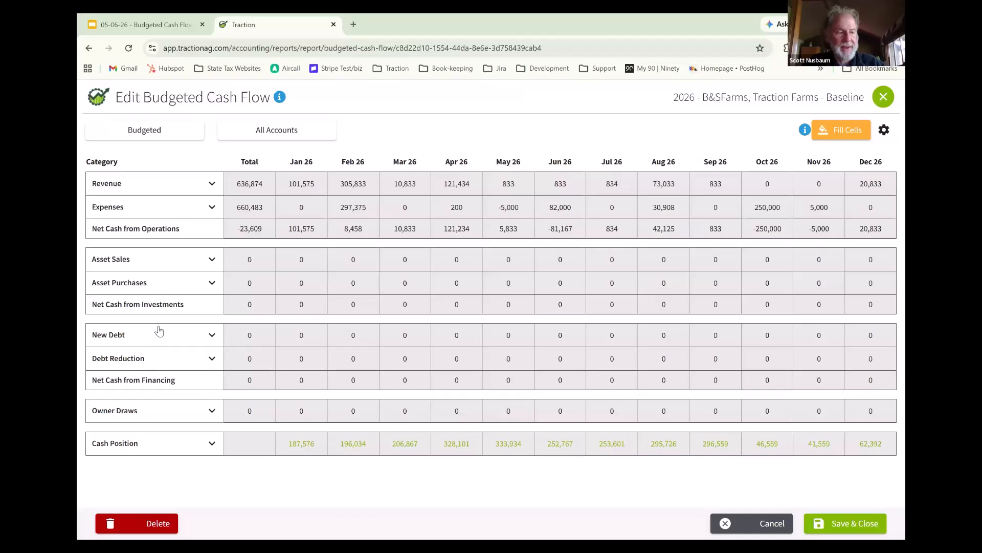
click(211, 208)
click(210, 209)
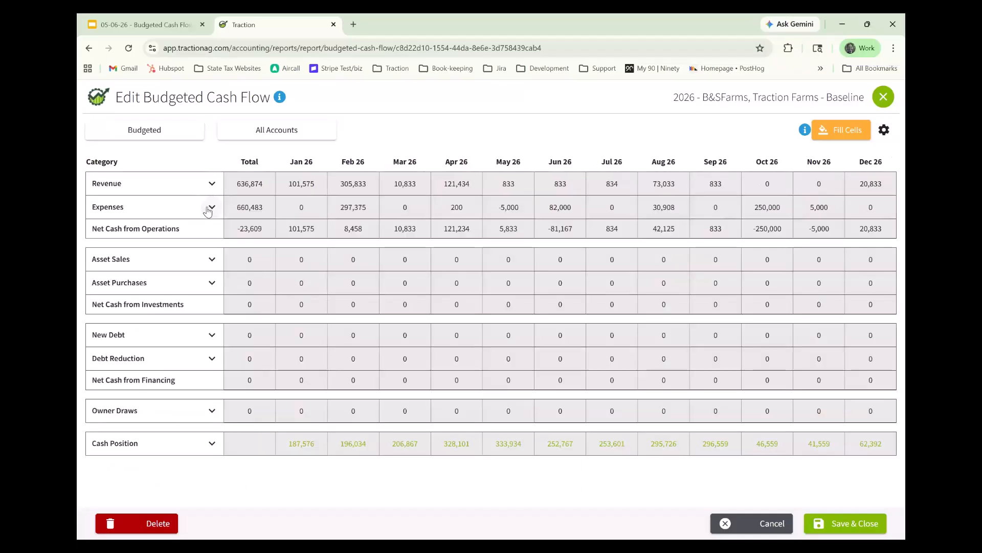
click(210, 209)
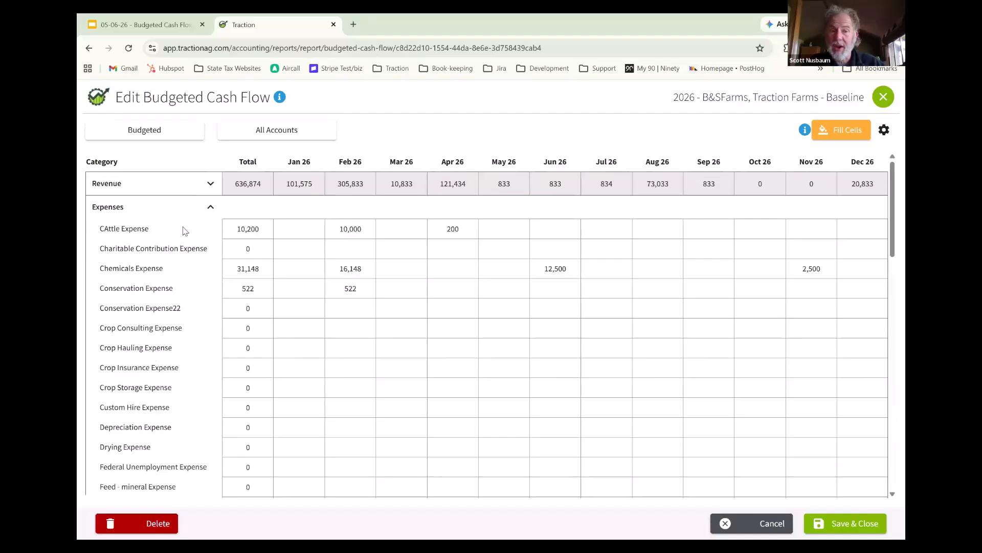
scroll(185, 355, down, 2)
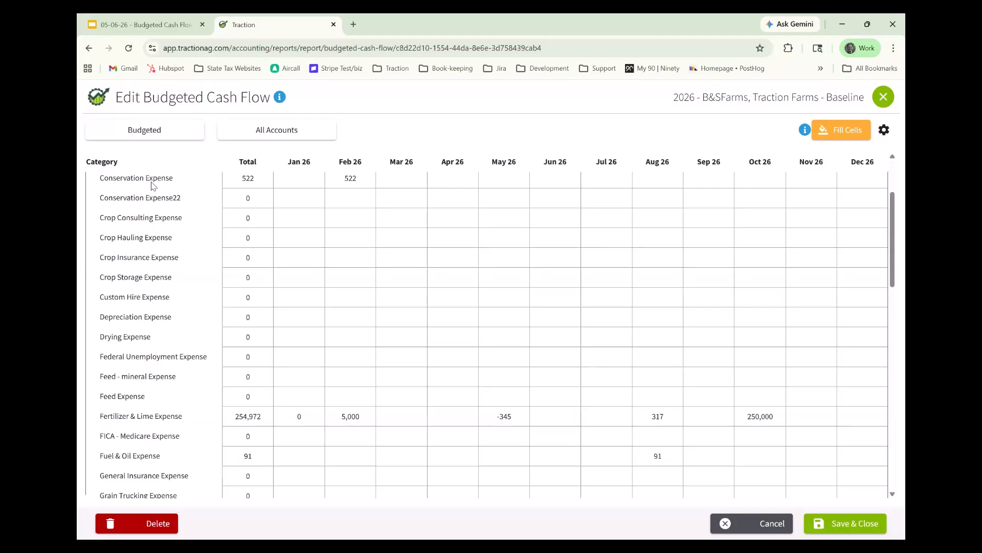
scroll(164, 246, down, 2)
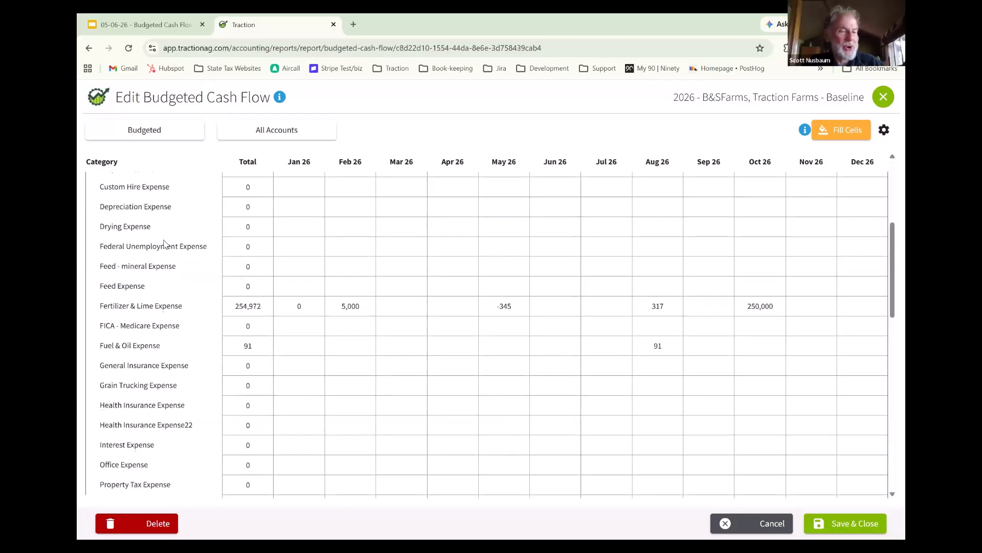
scroll(165, 244, down, 2)
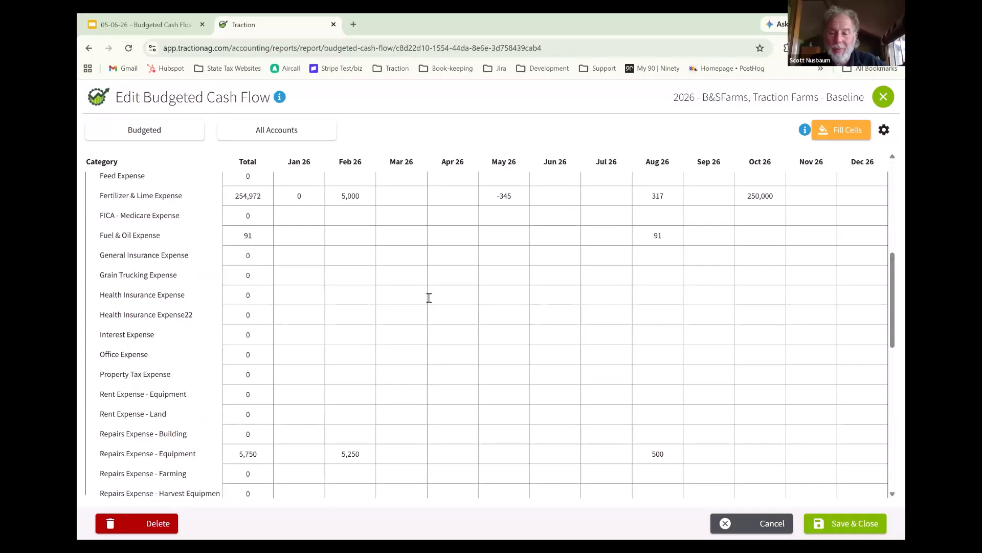
click(856, 527)
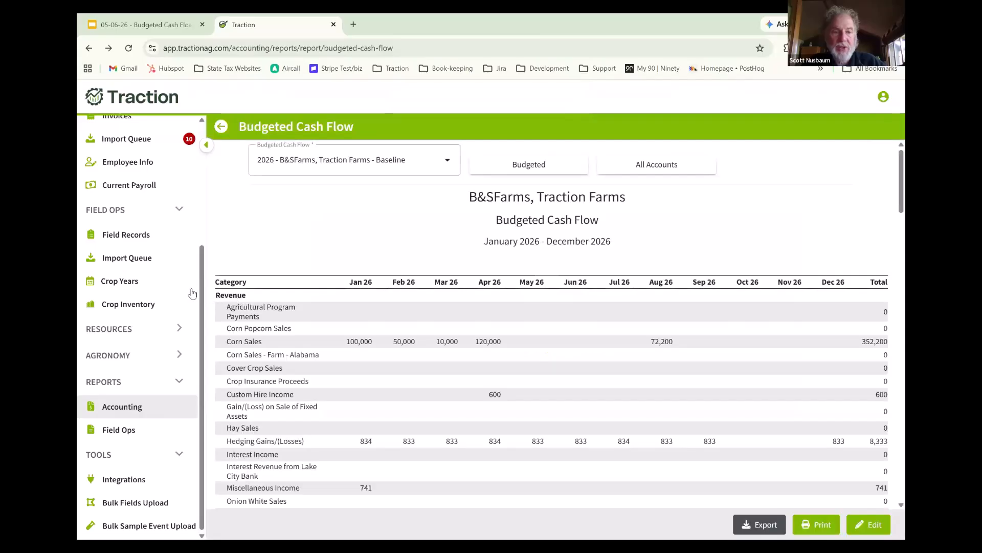
- Start a new account in the Chart of Accounts under the Expenses heading
scroll(201, 296, up, 4)
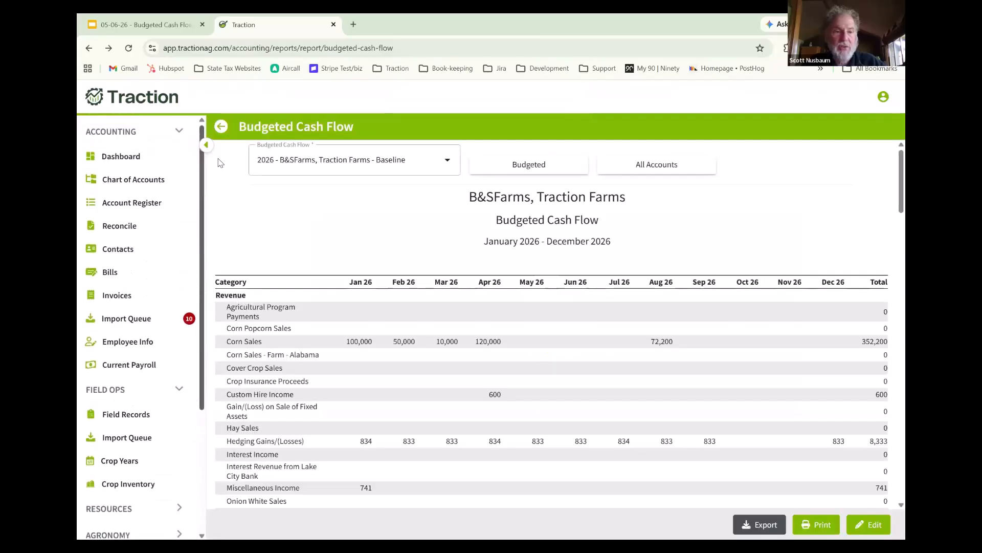
click(146, 180)
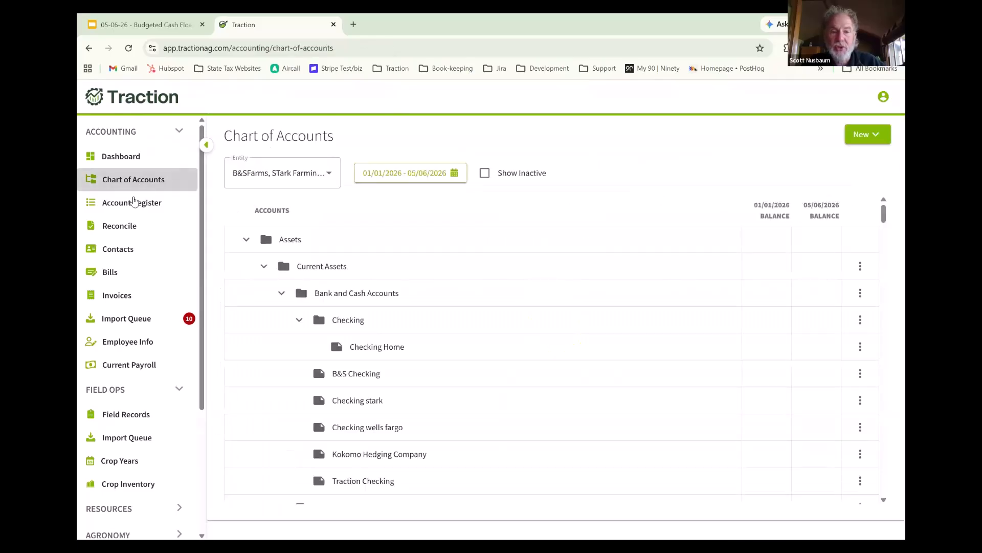
click(878, 135)
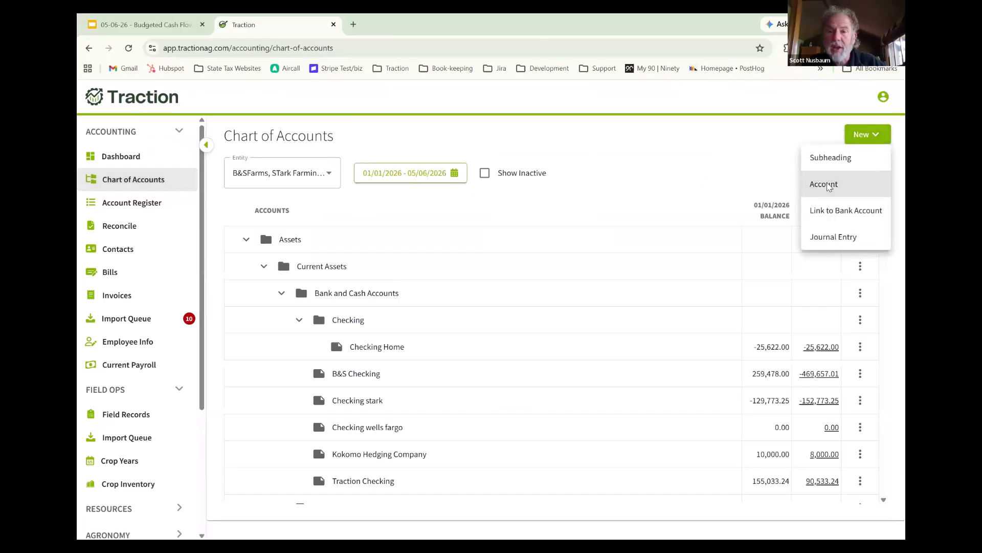
click(825, 184)
click(478, 143)
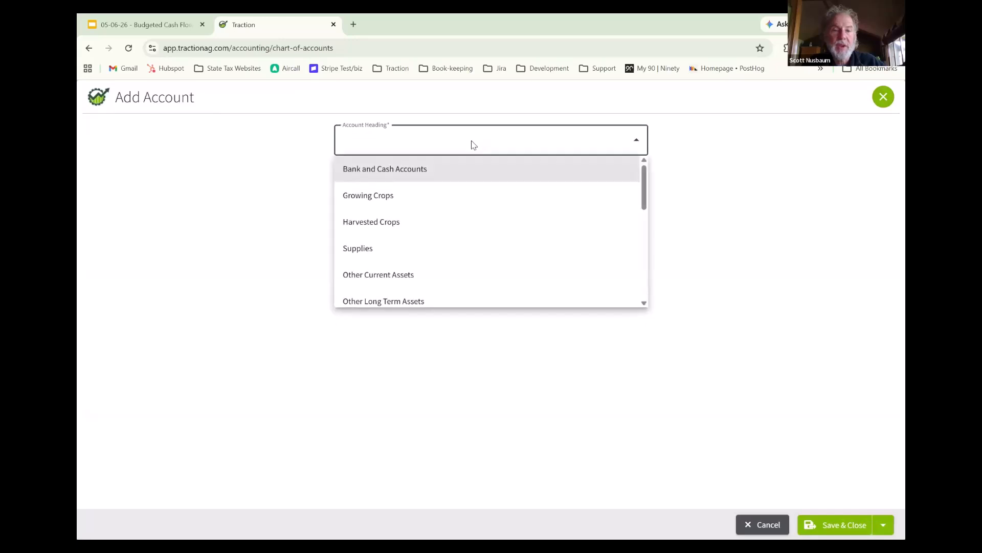
scroll(460, 211, down, 8)
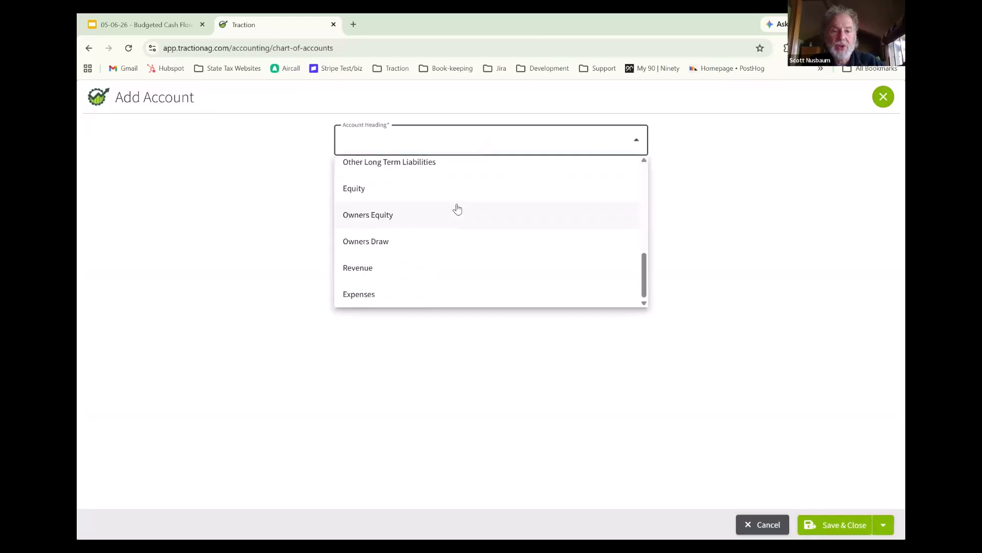
click(409, 295)
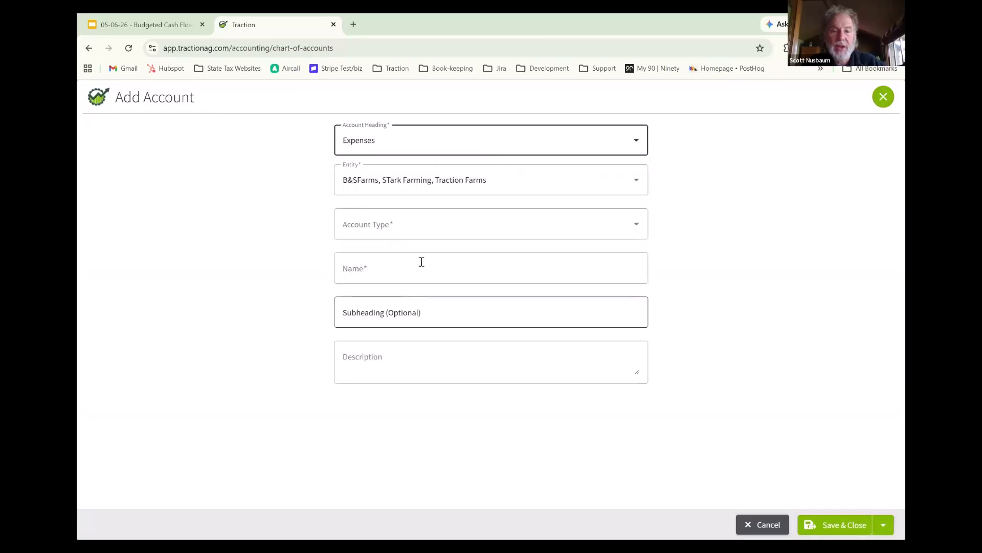
- Choose Professional Fees Expense as the new account's type and save the account
click(419, 232)
scroll(416, 271, down, 2)
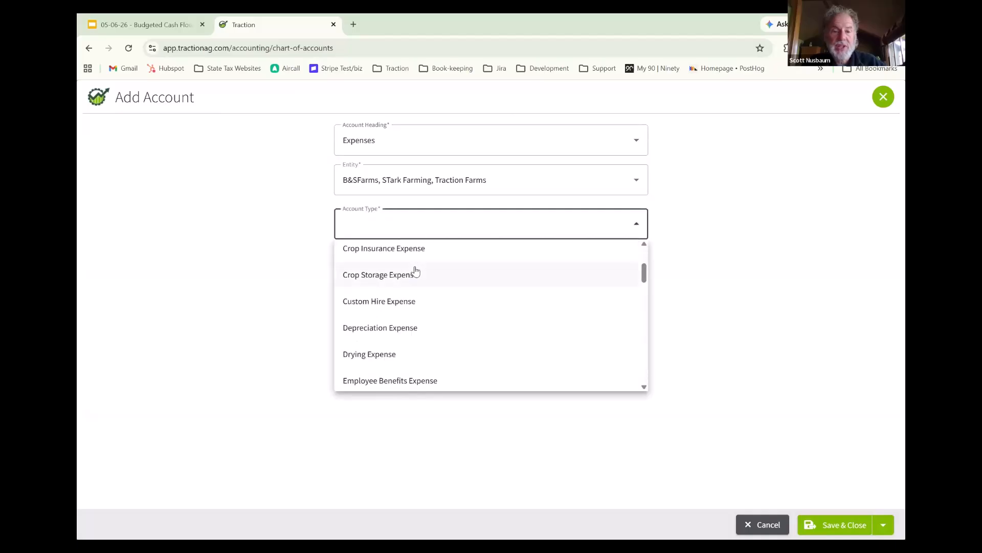
scroll(416, 273, down, 10)
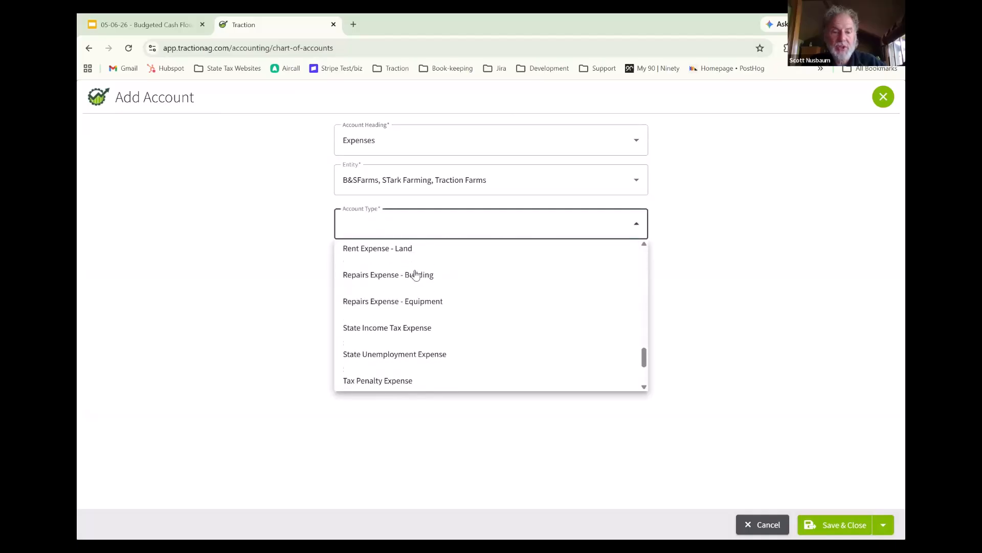
scroll(416, 274, up, 1)
click(416, 278)
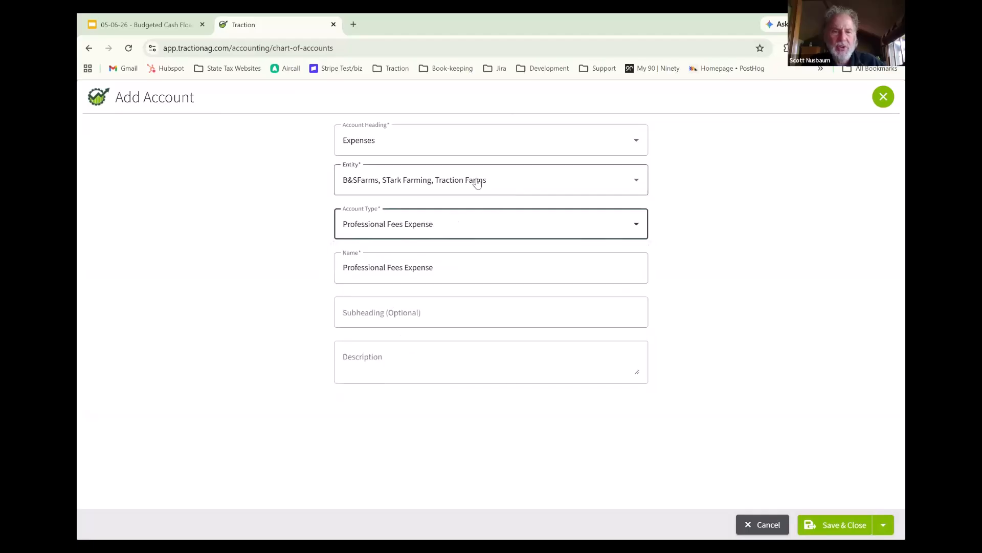
click(841, 526)
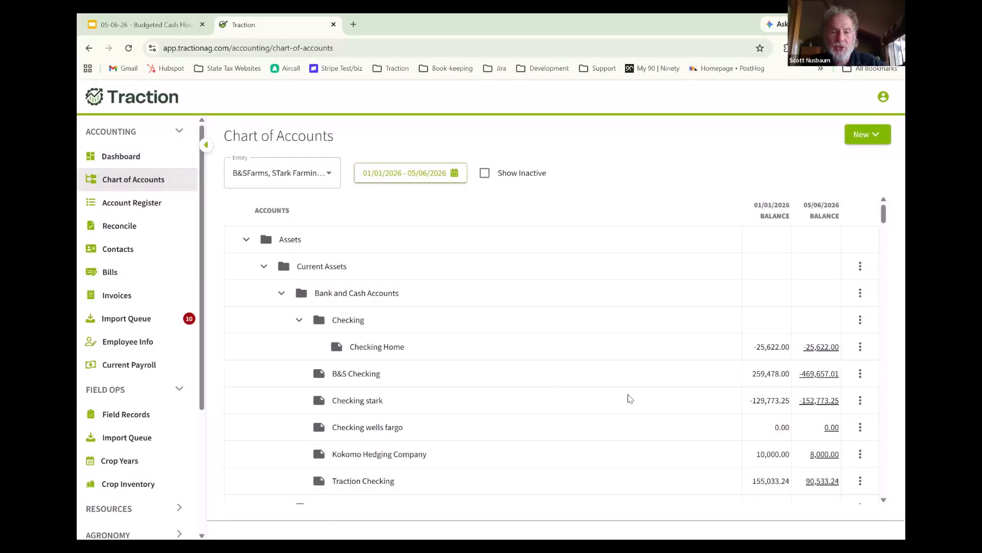
- Reopen the 2026 Baseline Budgeted Cash Flow for editing and expand its Expenses section
scroll(145, 453, down, 2)
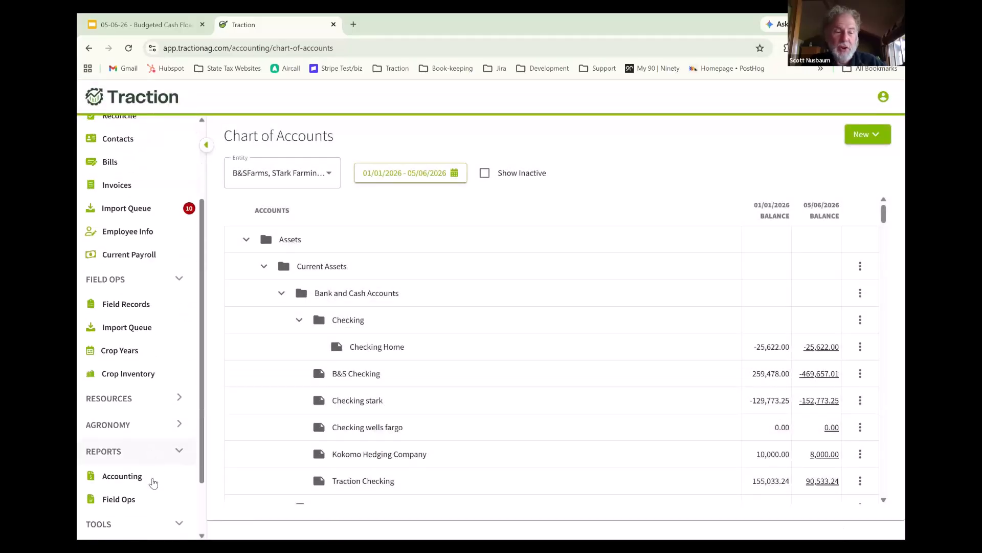
click(153, 480)
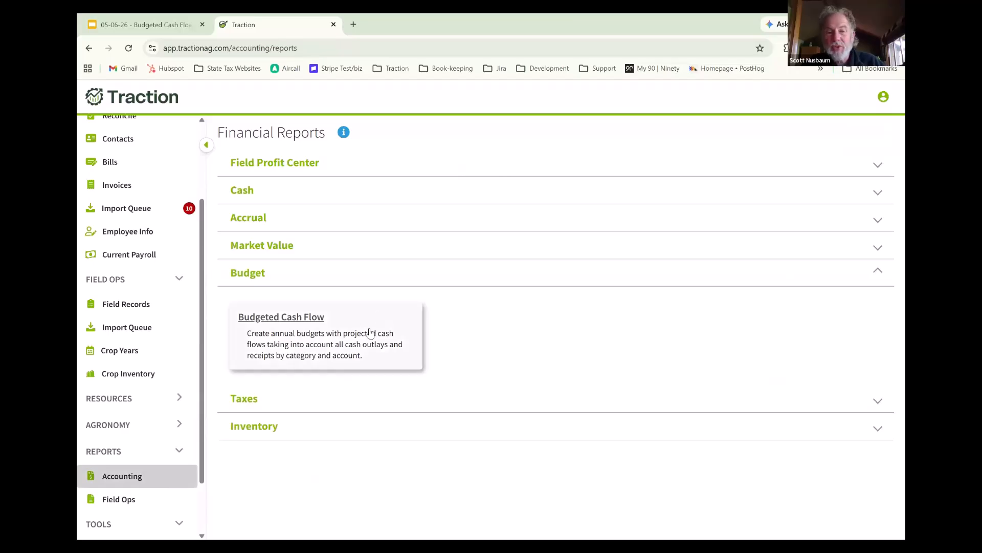
click(348, 335)
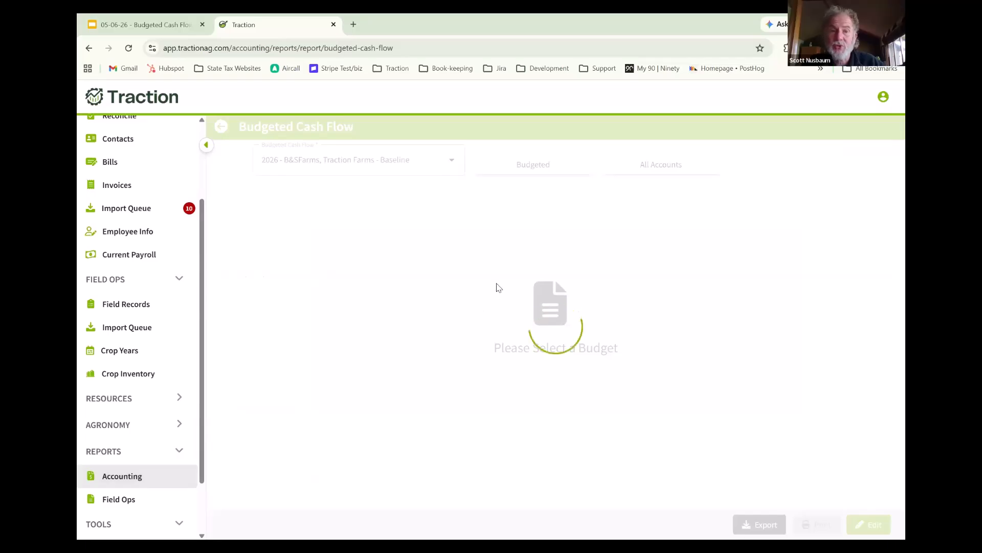
click(870, 524)
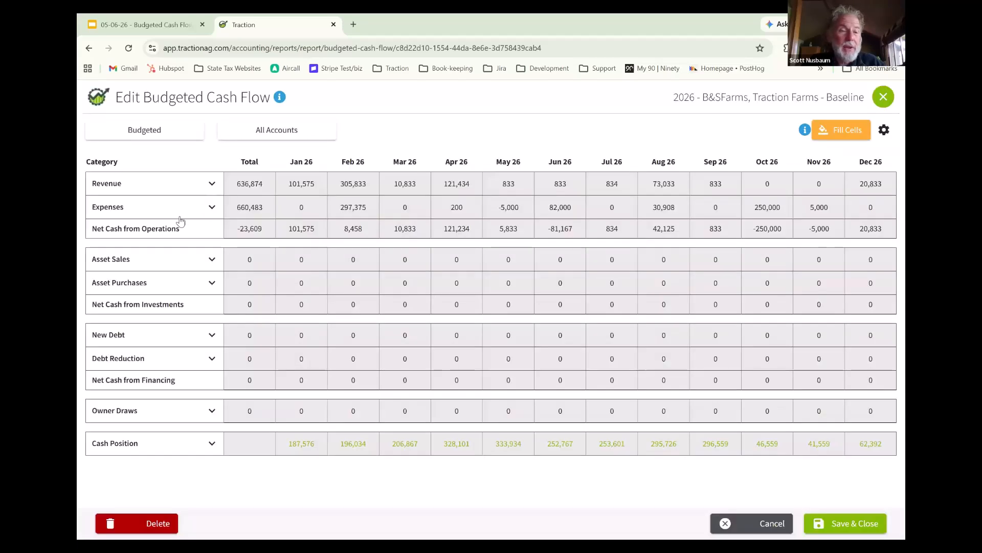
click(194, 217)
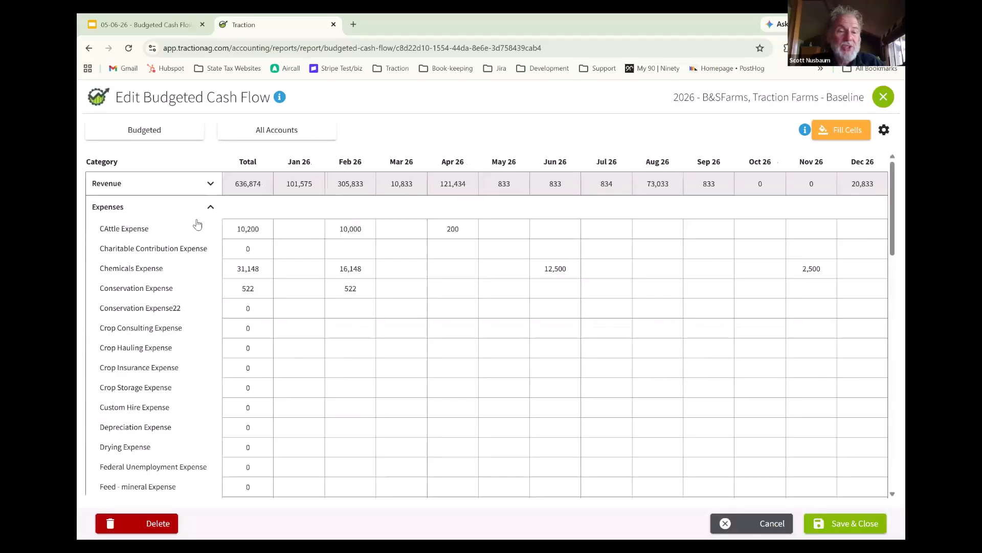
- Set the Professional Fees Expense total for the year to 5,000, spread across all months
scroll(199, 282, down, 3)
scroll(210, 307, down, 3)
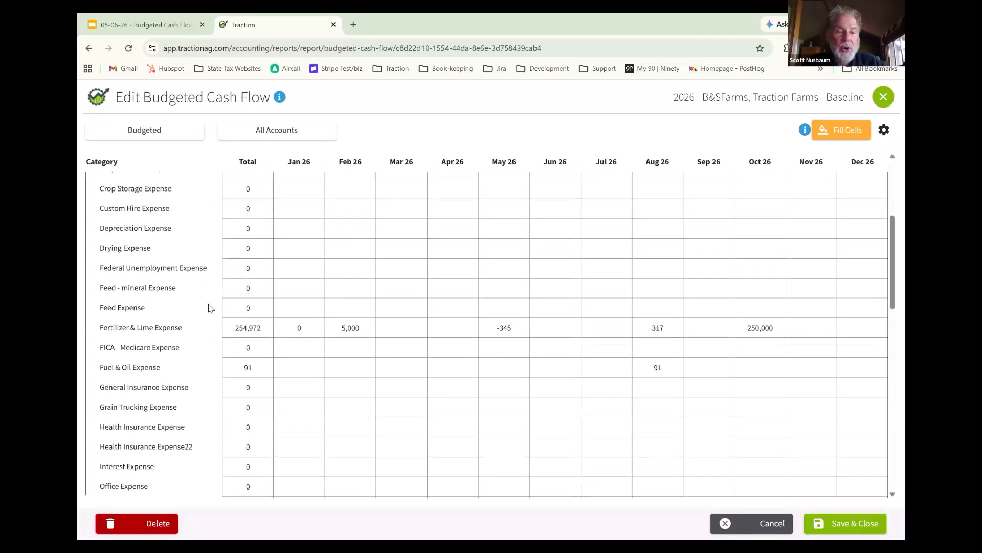
scroll(211, 307, down, 1)
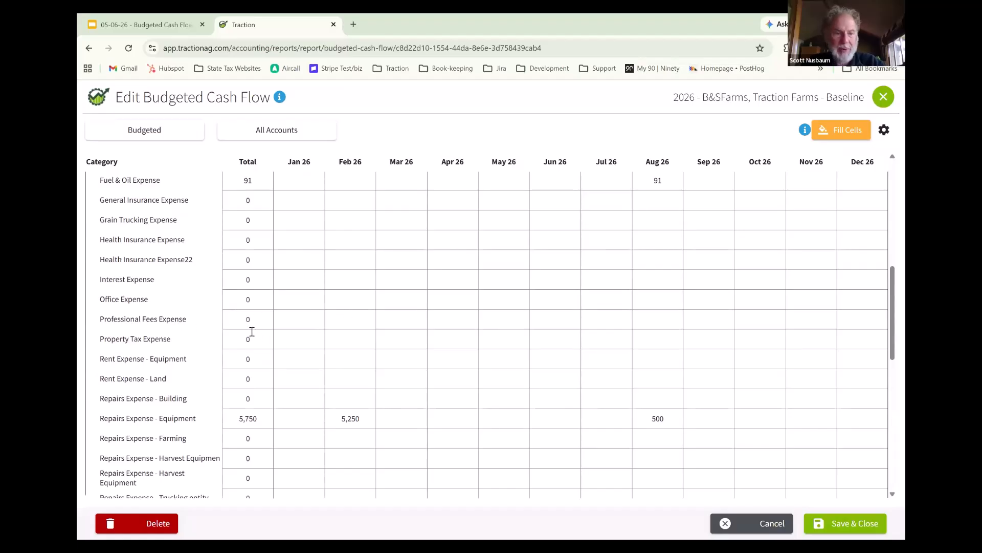
click(230, 323)
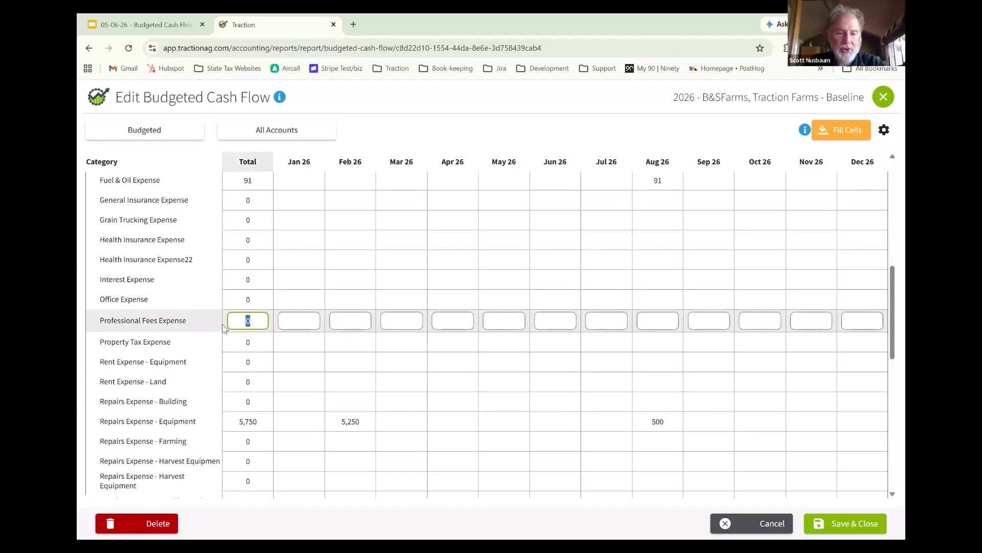
text(50000)
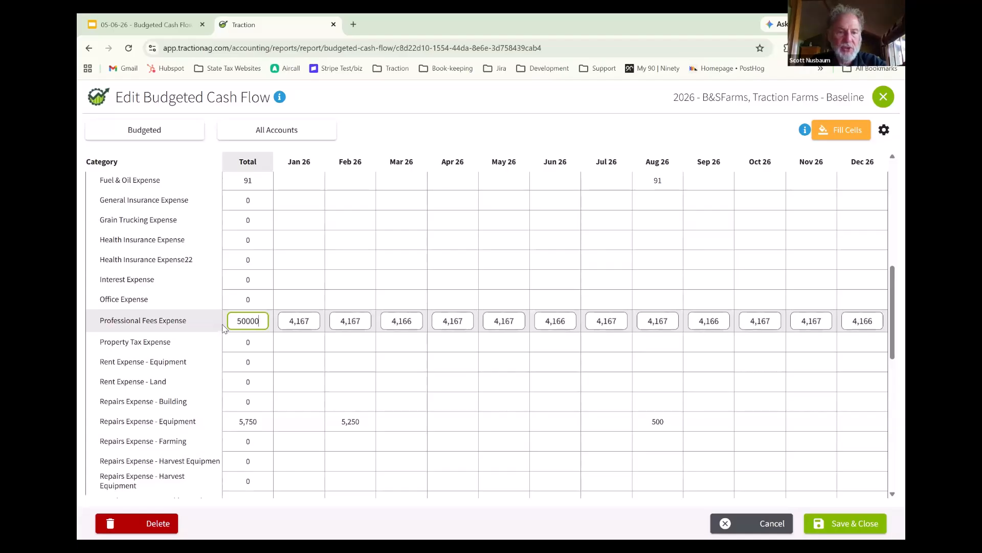
key(BackSpace)
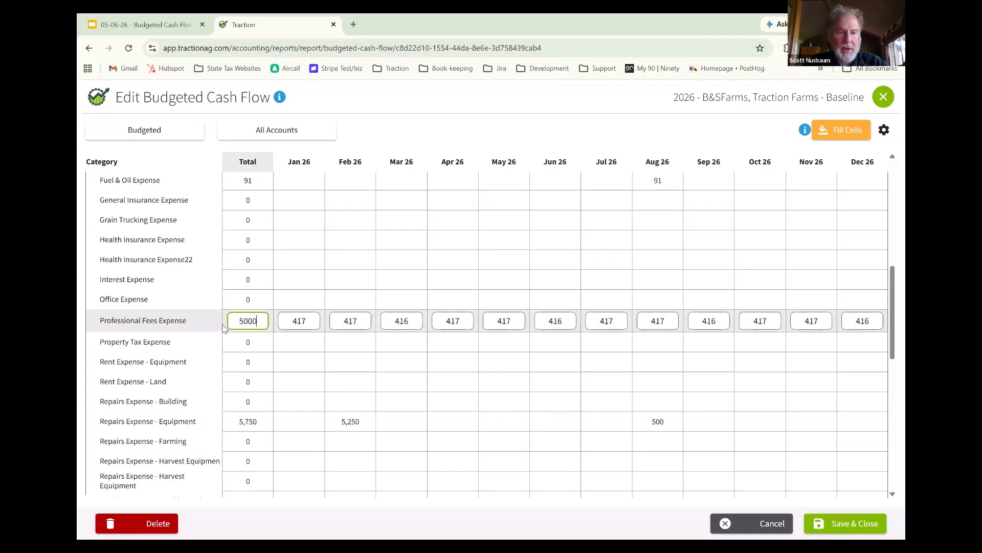
key(Tab)
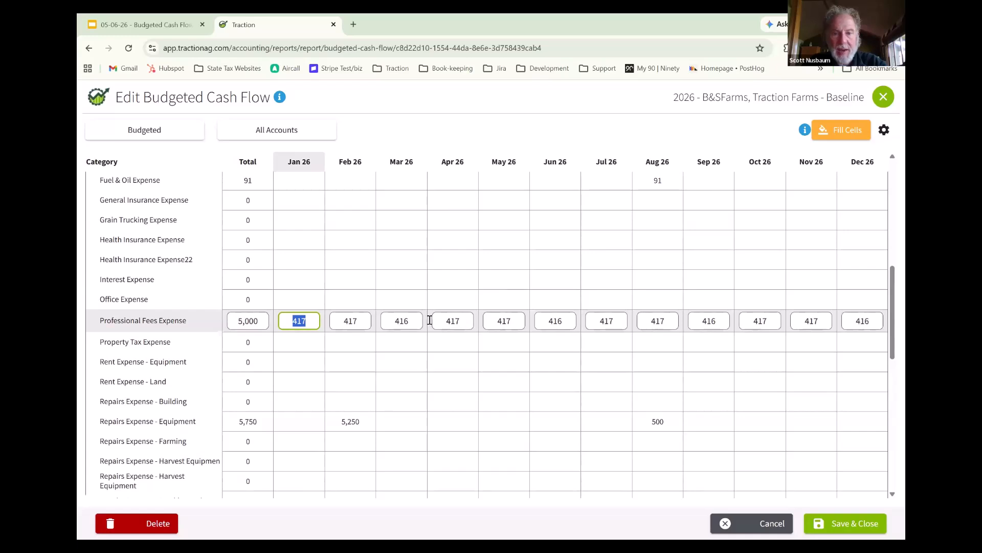
- Set the Apr 26 amount of Professional Fees Expense to 1,600
click(454, 320)
text(1600)
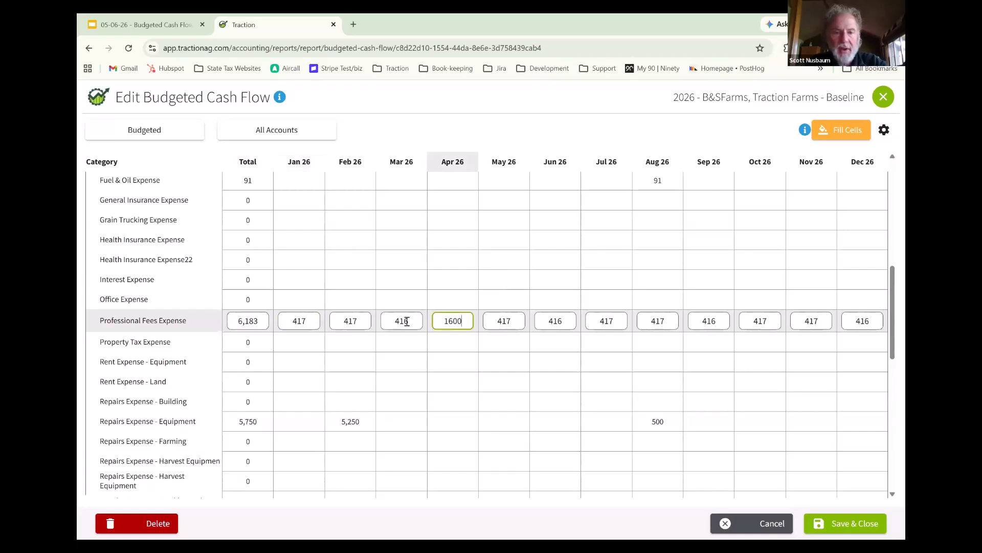
key(Tab)
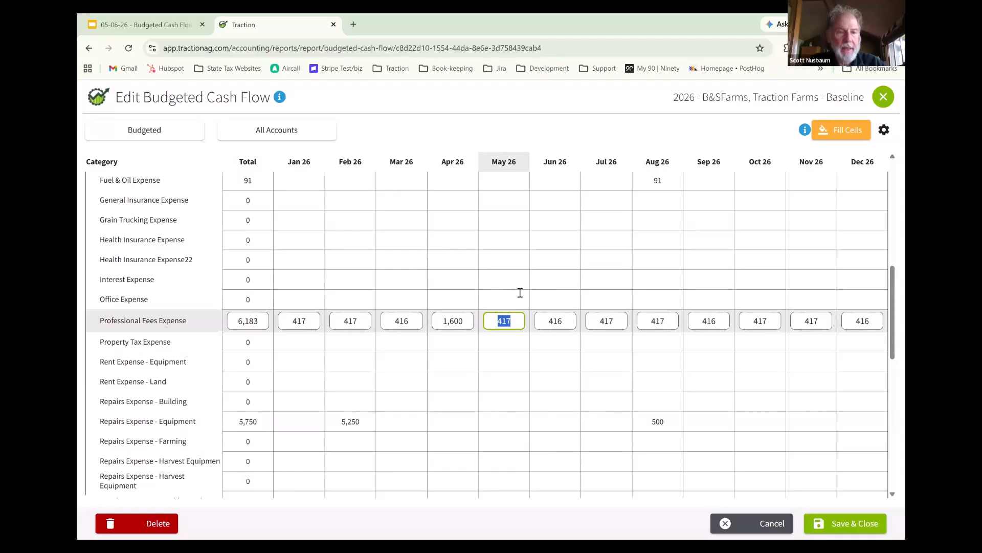
- Clear the May 26 and Aug 26 amounts of Fertilizer & Lime Expense
scroll(520, 292, up, 3)
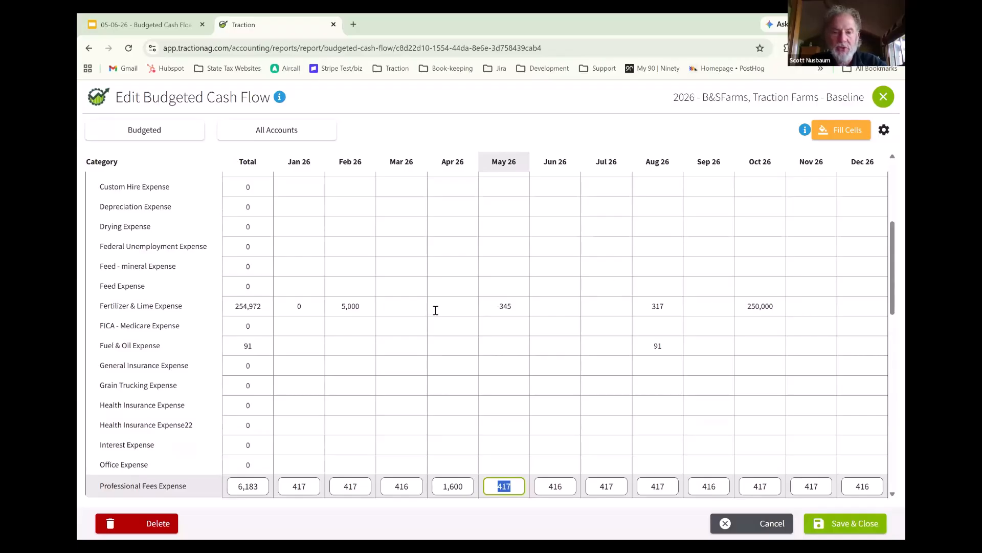
click(521, 309)
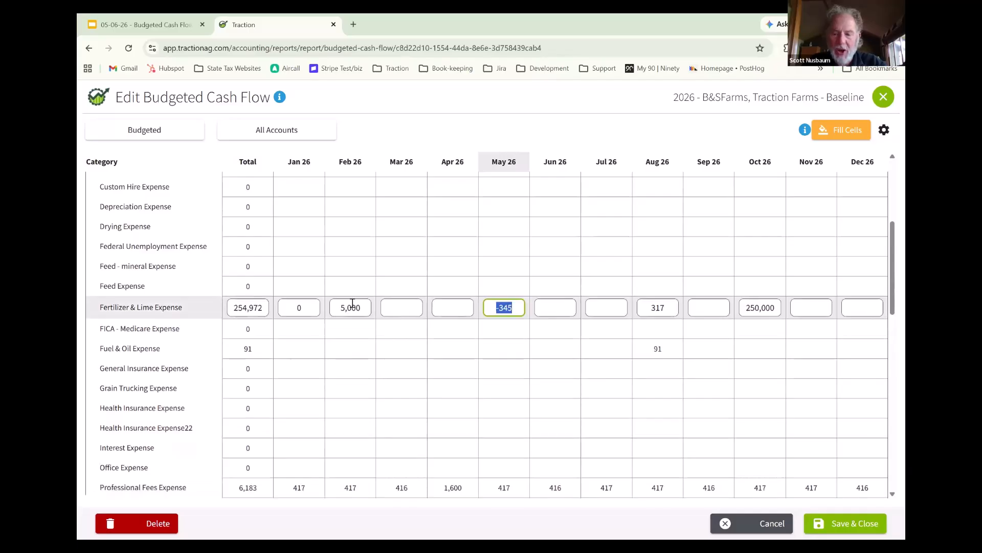
key(BackSpace)
key(Tab)
key(Tab)
key(Tab)
key(Tab)
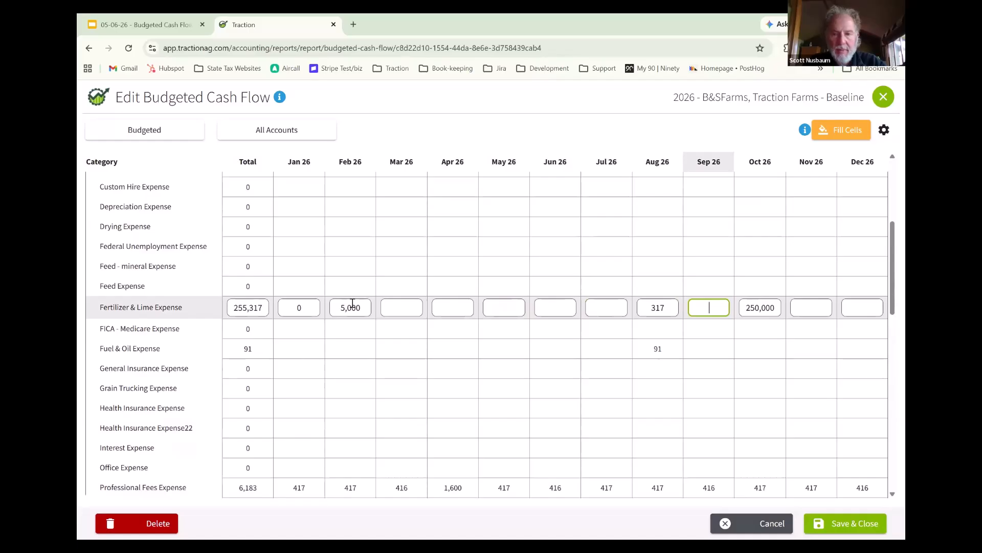
key(shift+Tab)
key(BackSpace)
key(Tab)
key(Tab)
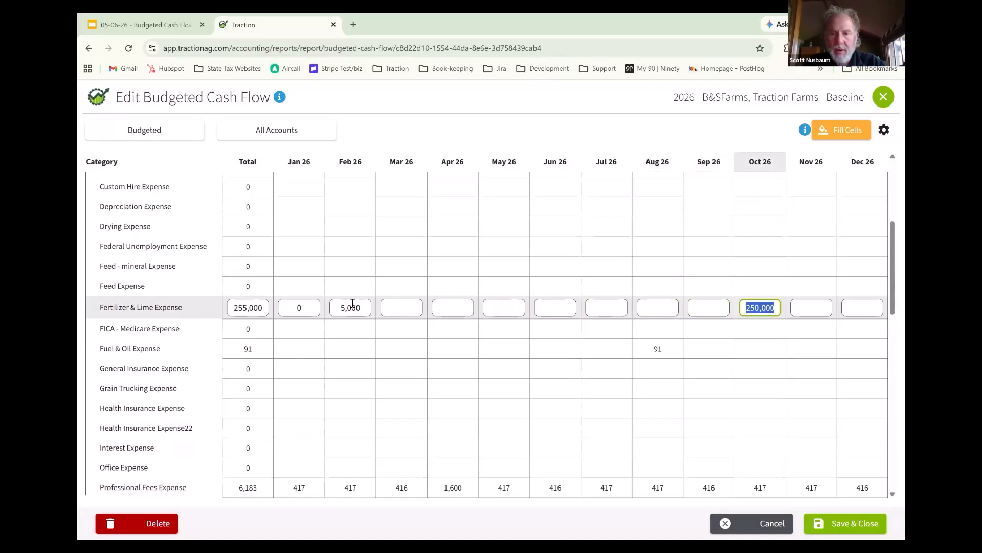
- Set Fertilizer & Lime Expense to 50,000 in Oct 26, 500,000 in Nov 26 and 200,000 in Dec 26
text(50000)
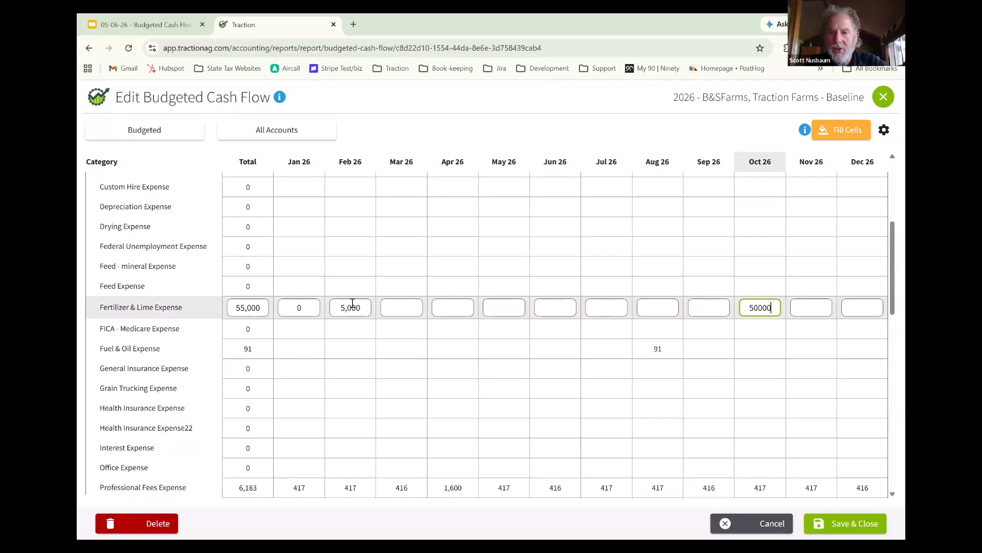
key(Tab)
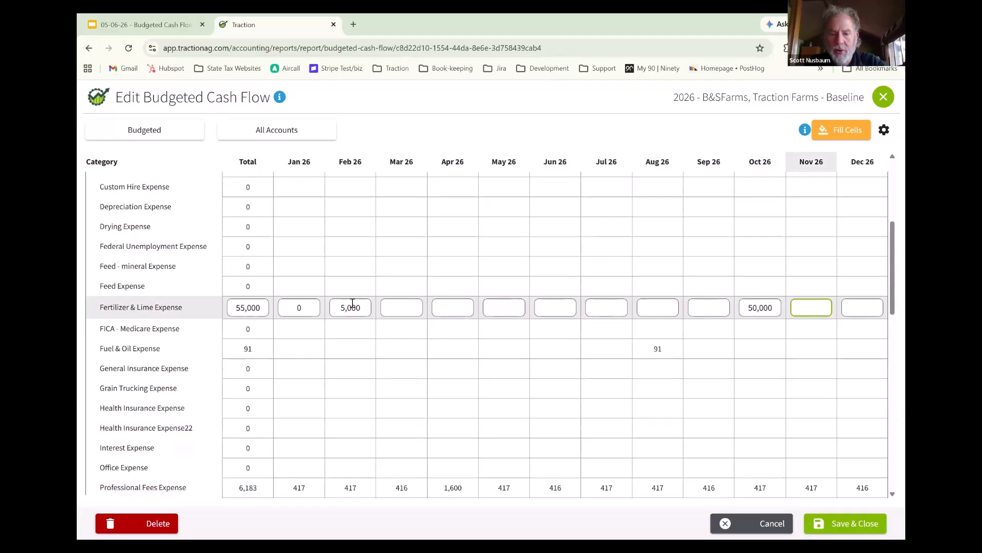
text(500,000)
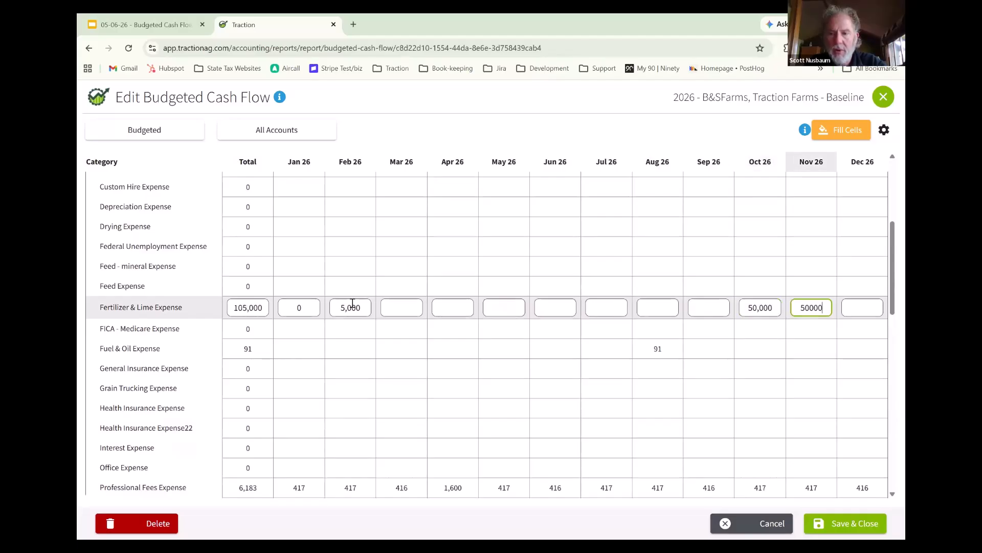
key(Tab)
text(200,00)
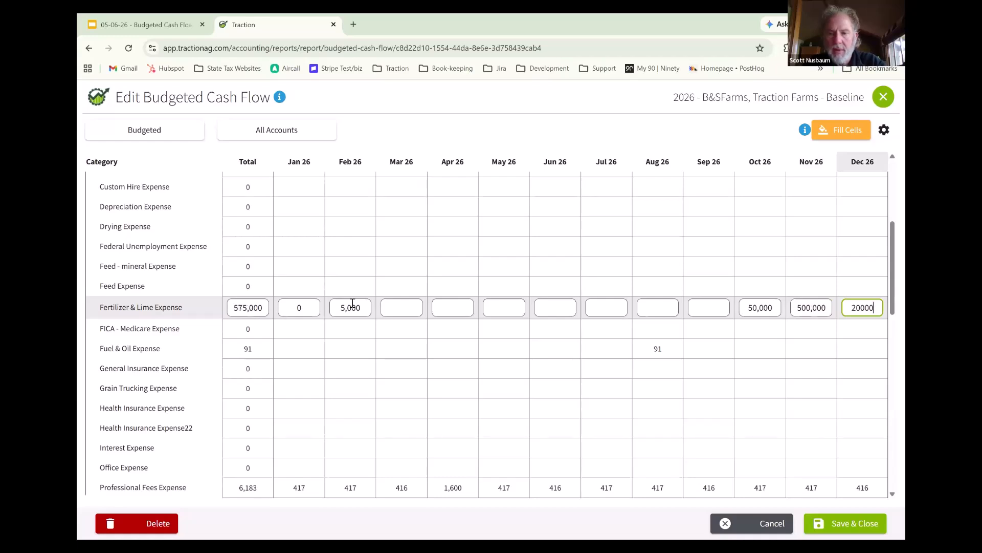
text(0)
key(Tab)
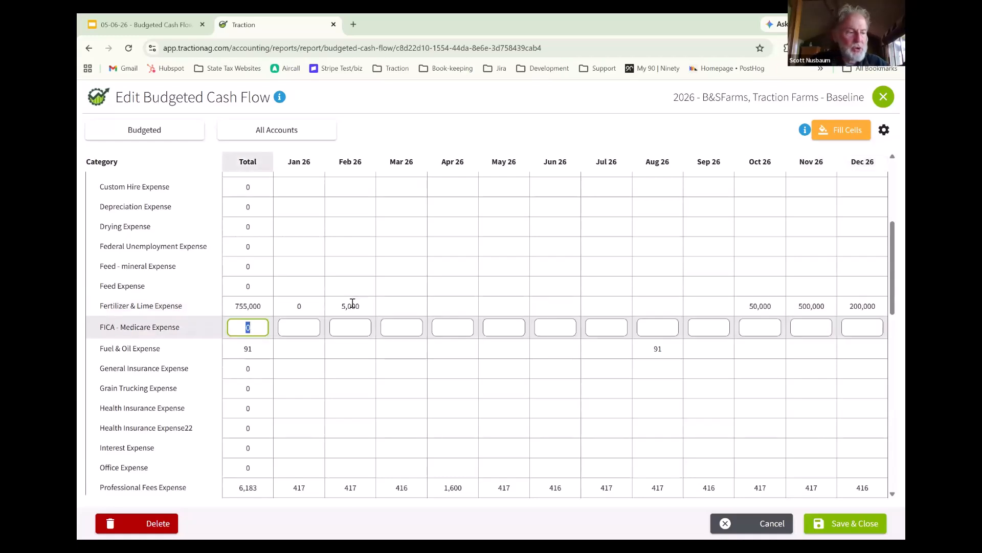
- Collapse the Expenses section and expand Cash Position to review the monthly beginning, change and ending cash
scroll(199, 279, up, 2)
scroll(199, 279, up, 3)
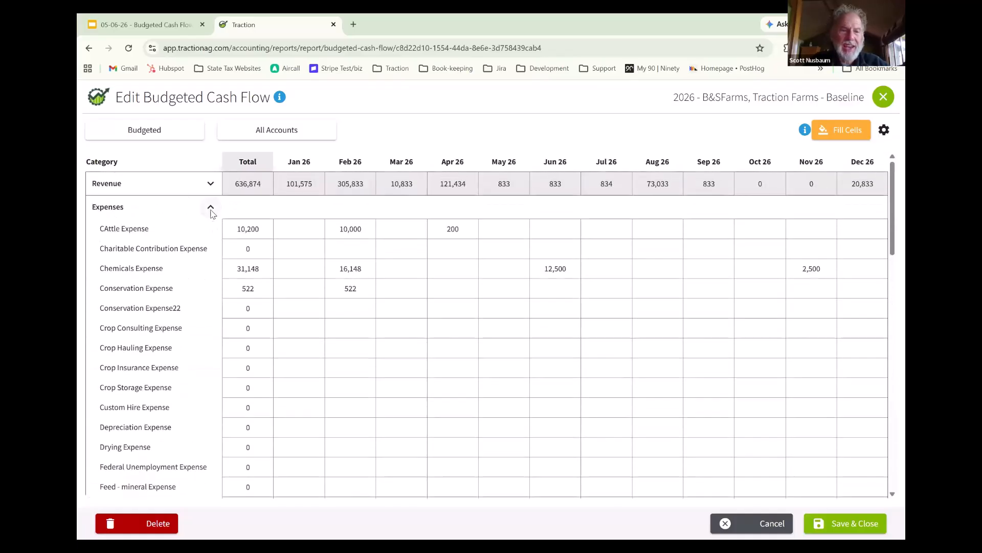
click(210, 207)
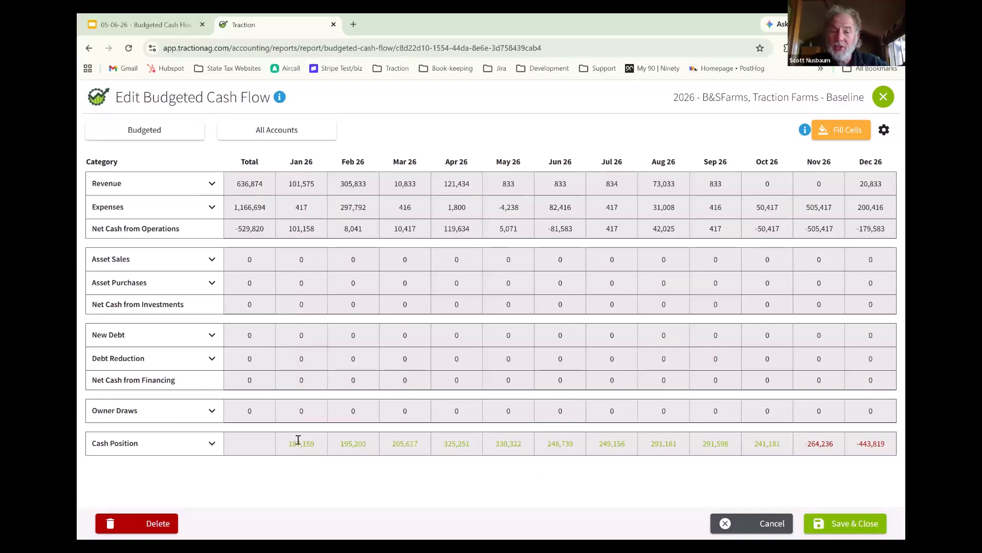
click(212, 443)
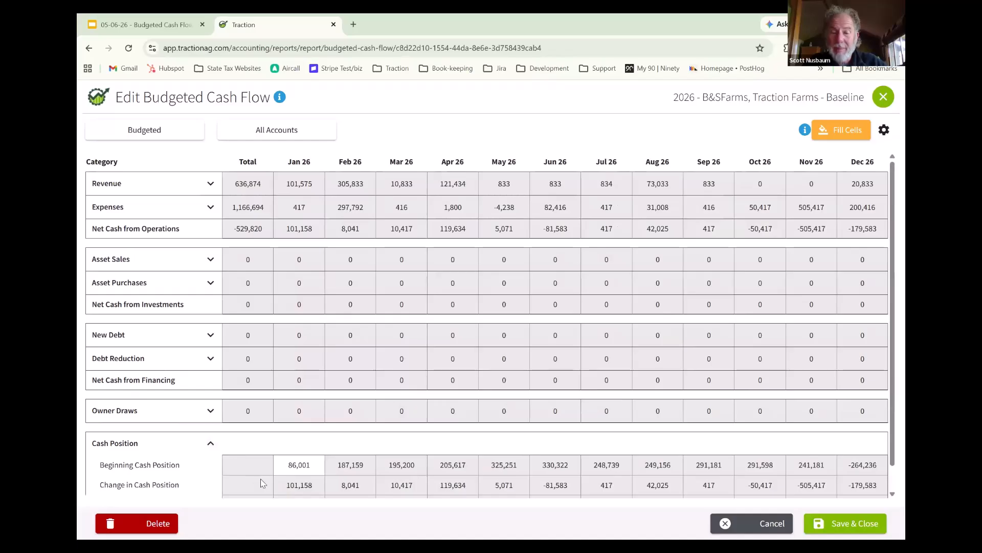
scroll(323, 465, down, 1)
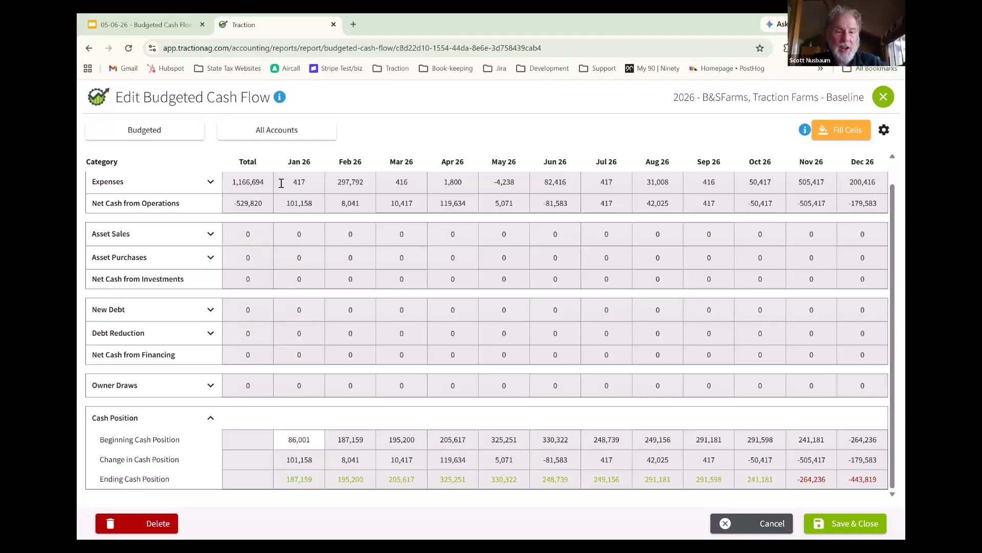
- Budget a 250,000 purchase for Farm Equipment - Traction in Mar 26 under Asset Purchases, and collapse that section
click(211, 257)
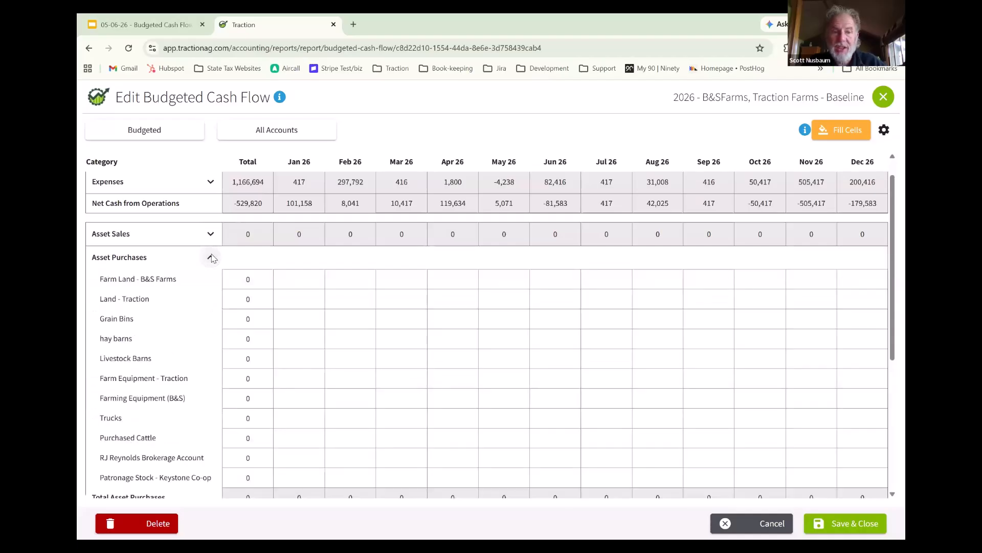
scroll(220, 256, down, 2)
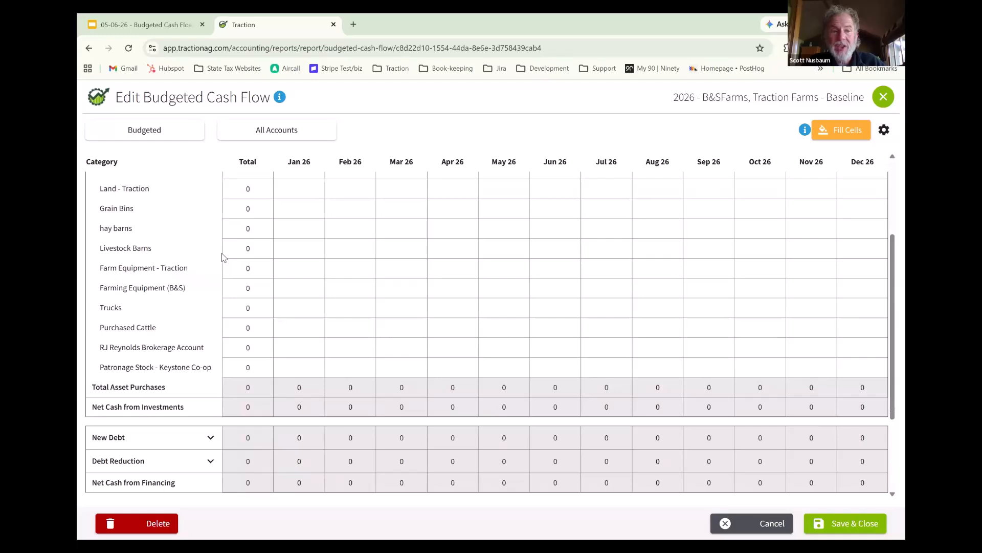
scroll(222, 256, up, 1)
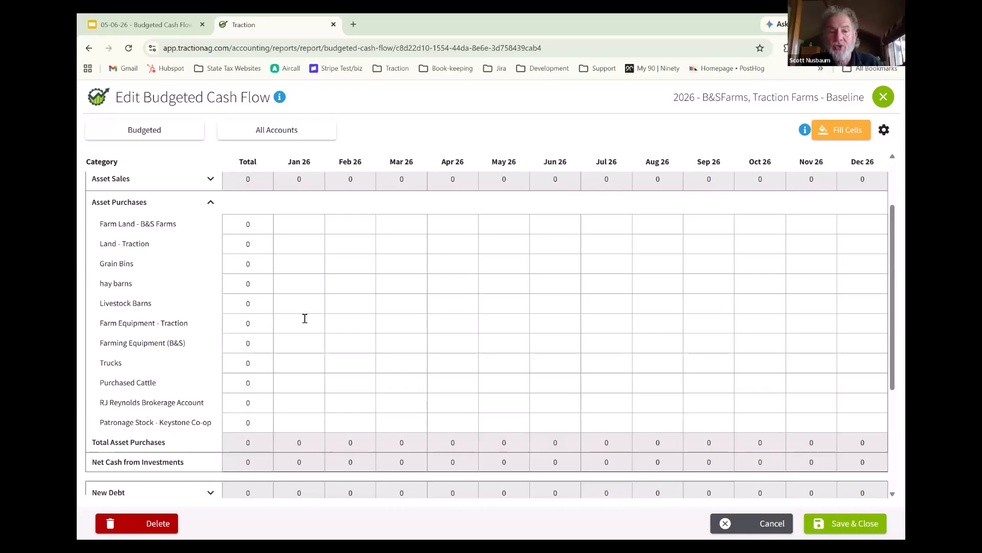
click(401, 323)
text(2)
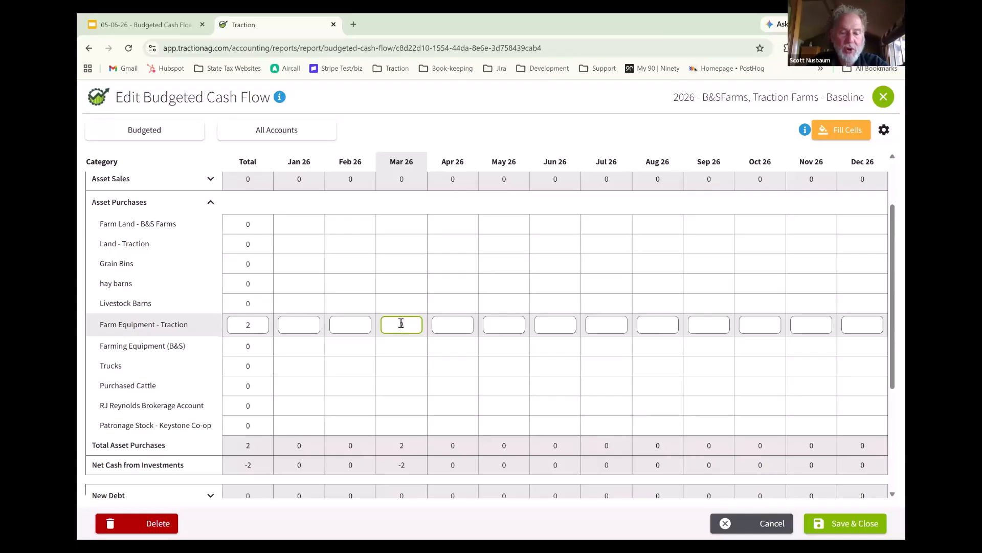
text(50000)
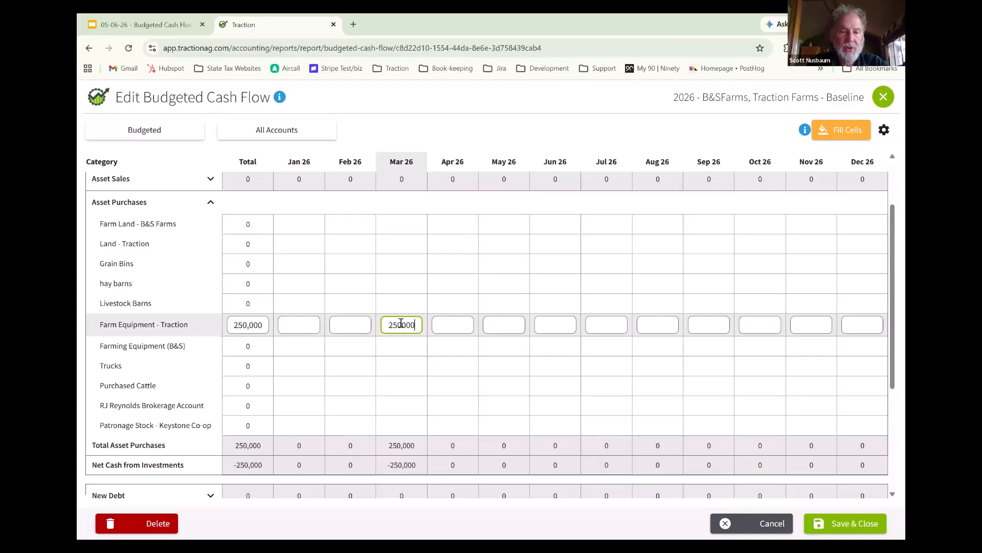
key(Tab)
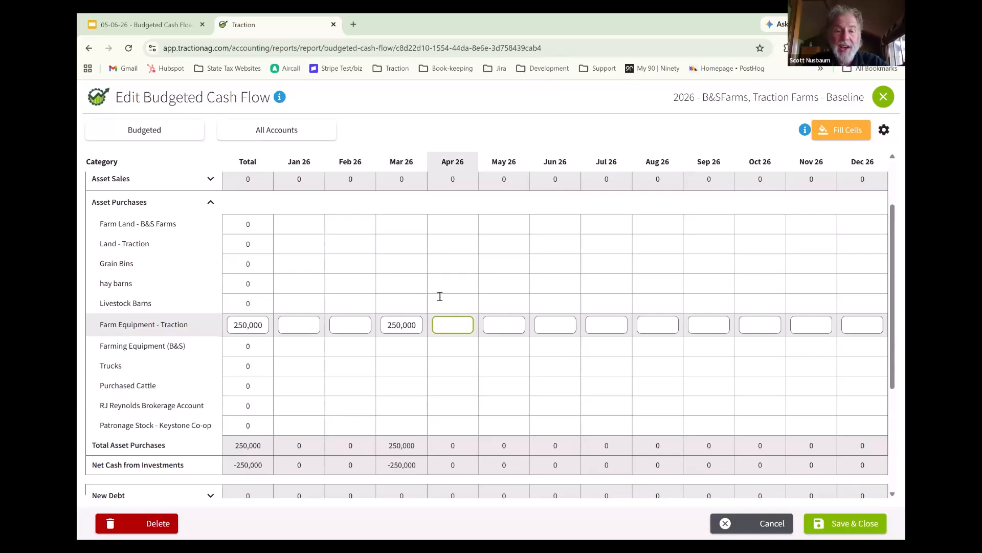
click(211, 205)
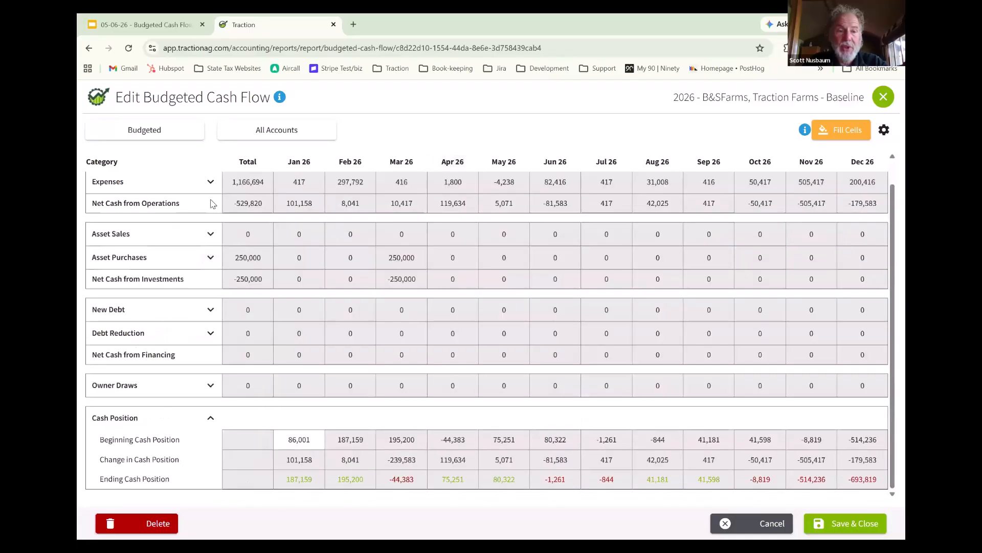
- Enter 150,000 of New Debt for the Case Credit 26 Tractor Loan in Mar 26, and collapse that section
click(209, 310)
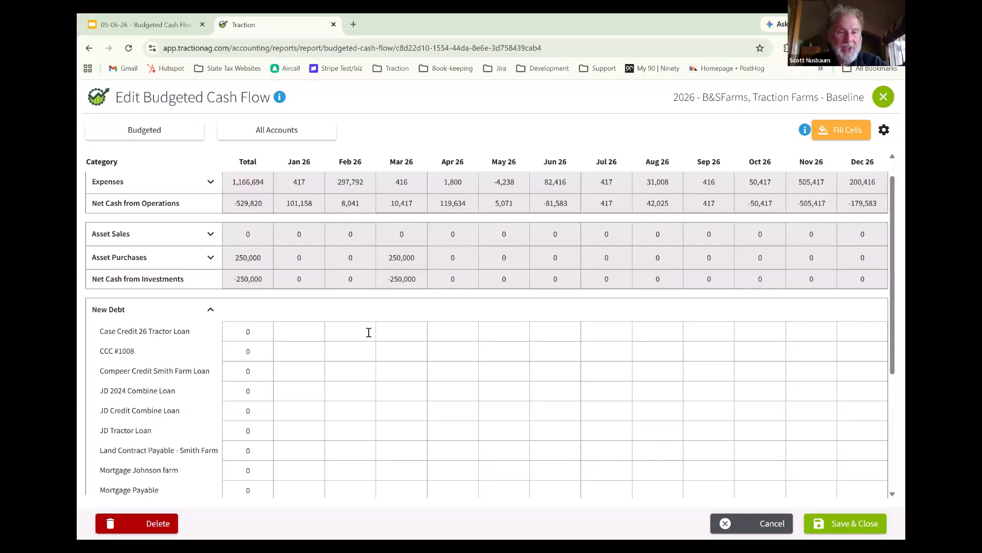
click(410, 336)
text(150000)
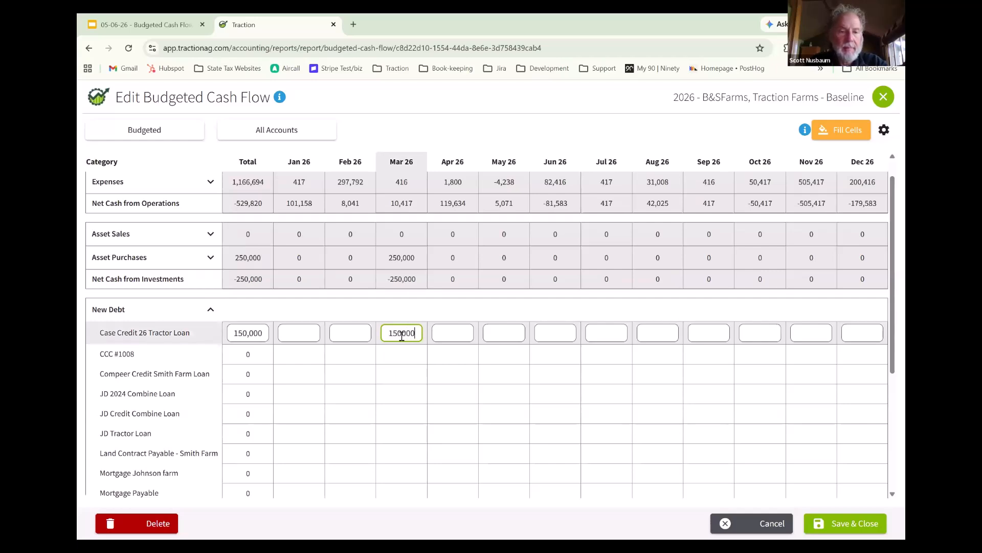
key(Tab)
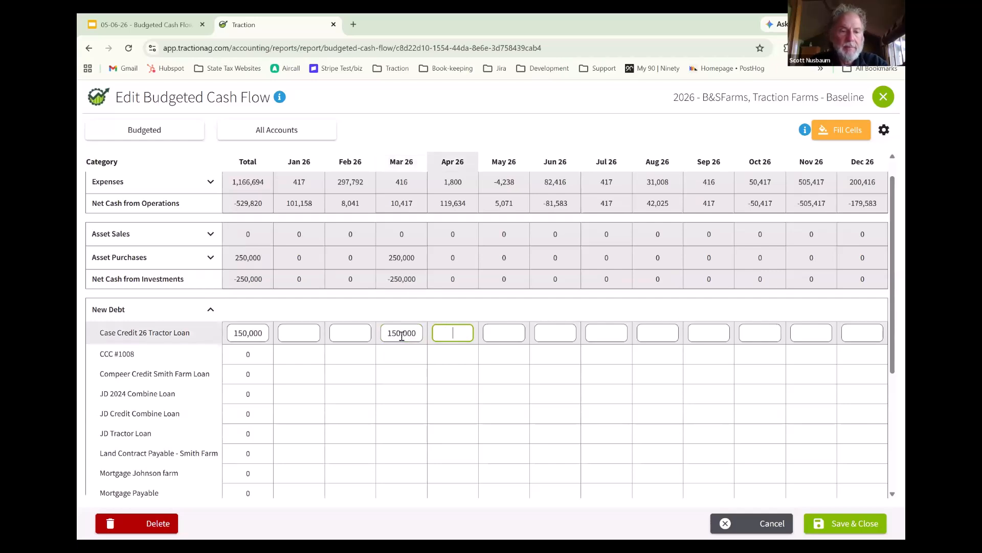
click(212, 313)
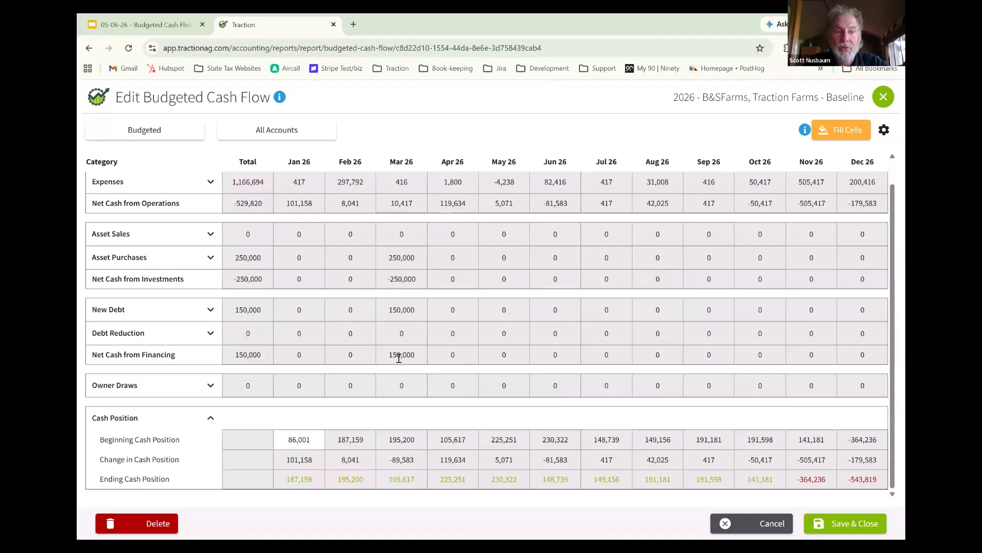
- Under Debt Reduction, budget a total of 60,000 for the Case Credit 26 Tractor Loan, spread evenly across the months
click(210, 335)
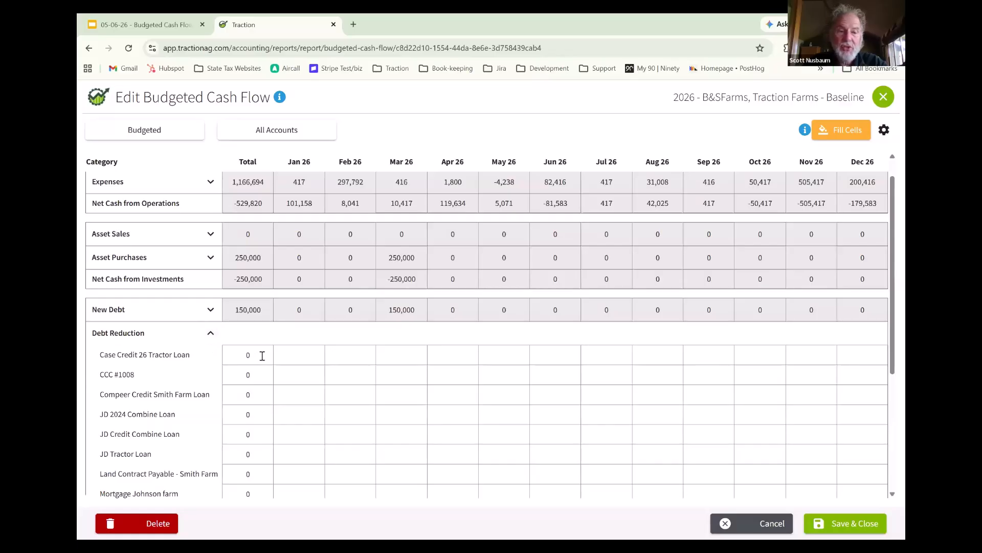
click(240, 355)
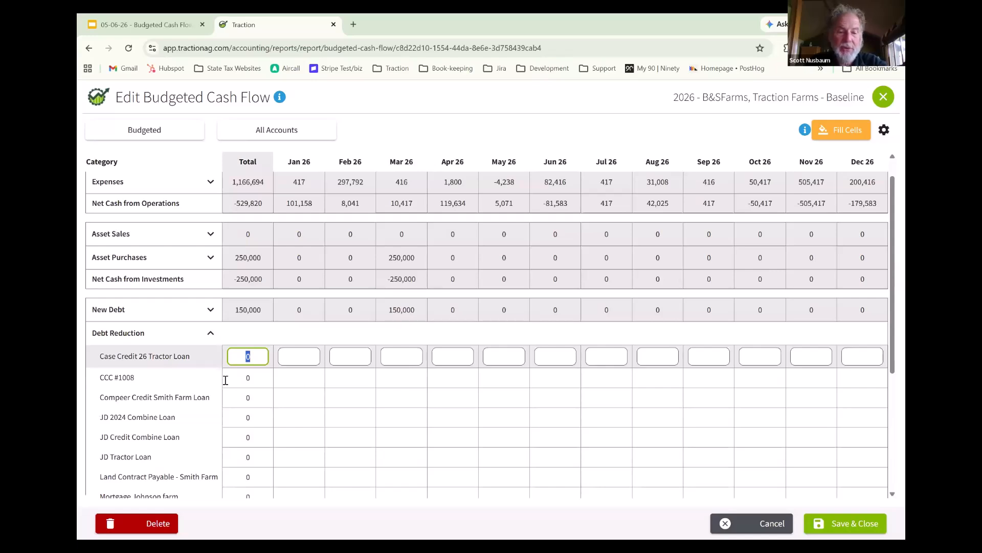
text(60000)
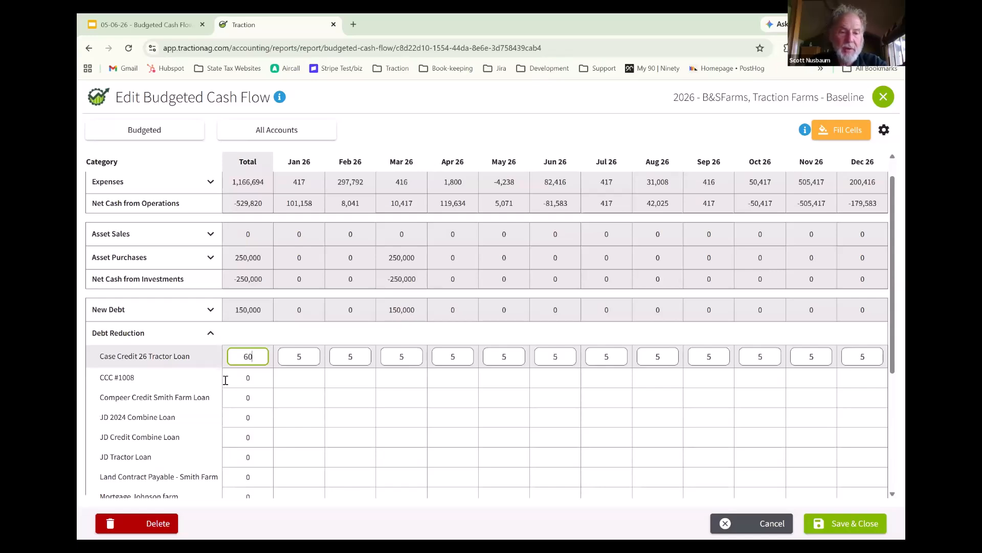
key(Tab)
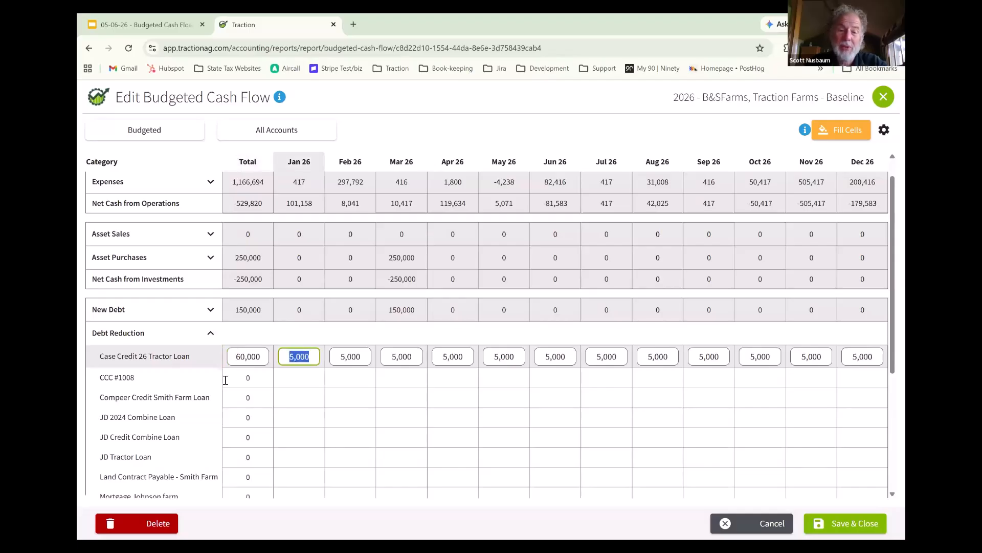
- Clear the Jan 26, Feb 26 and Mar 26 payments on the Case Credit 26 Tractor Loan, and collapse Debt Reduction
key(BackSpace)
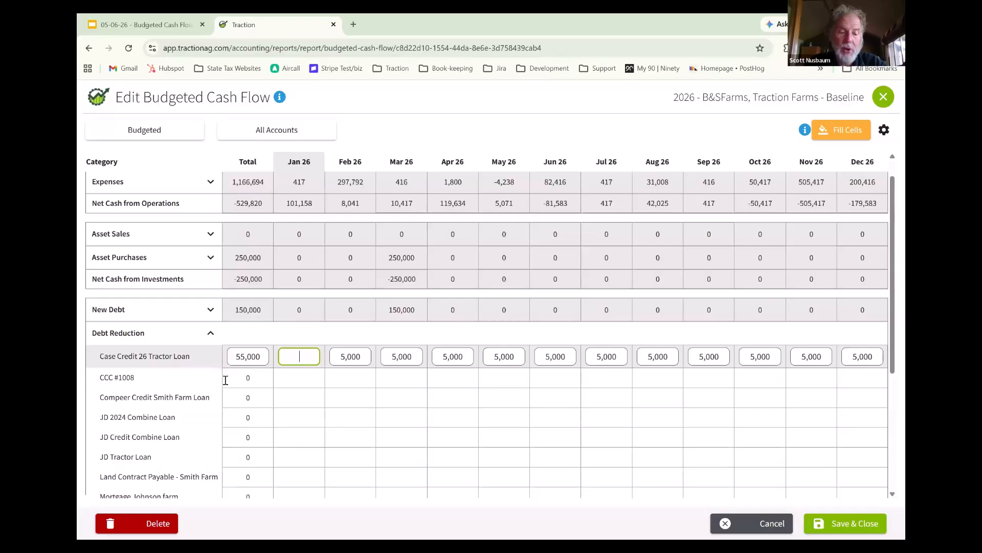
key(Tab)
key(BackSpace)
key(Tab)
key(BackSpace)
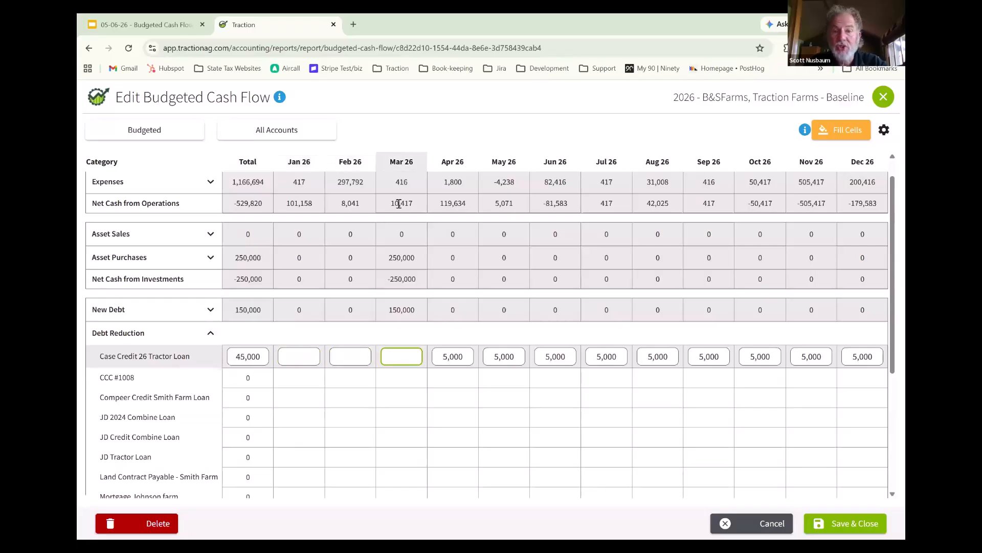
click(214, 335)
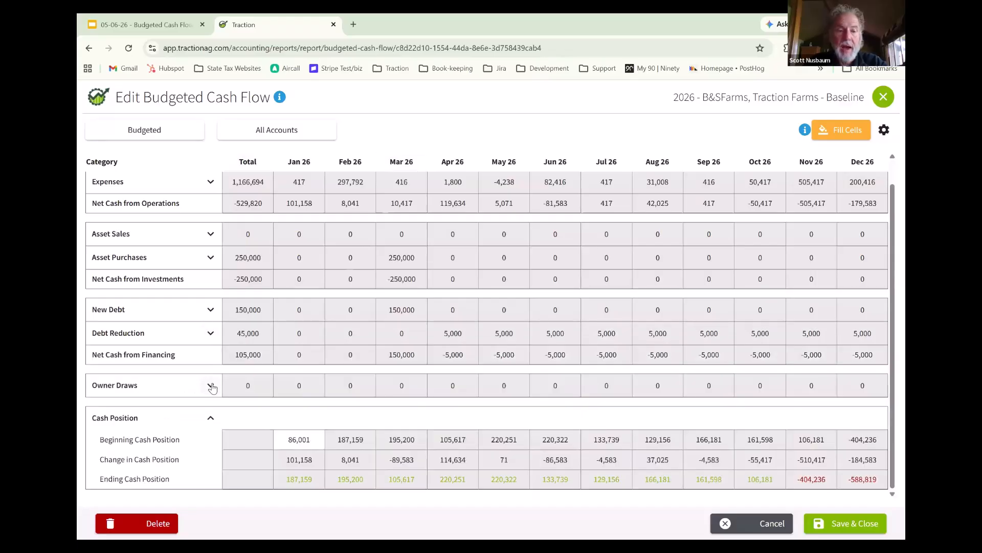
- Under Owner Draws, budget a yearly total of 100,000 for the first B&SFarms owner's drawing account
click(210, 387)
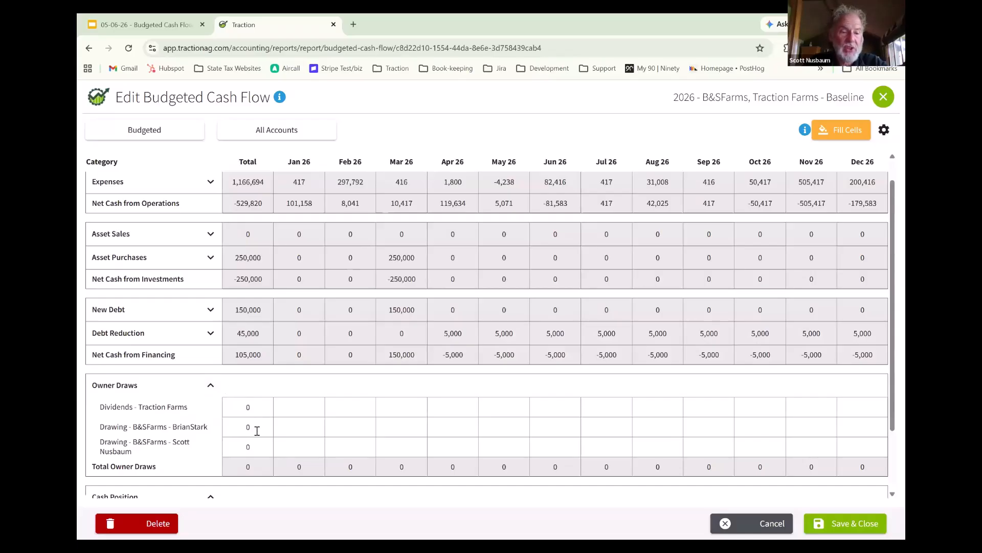
click(258, 429)
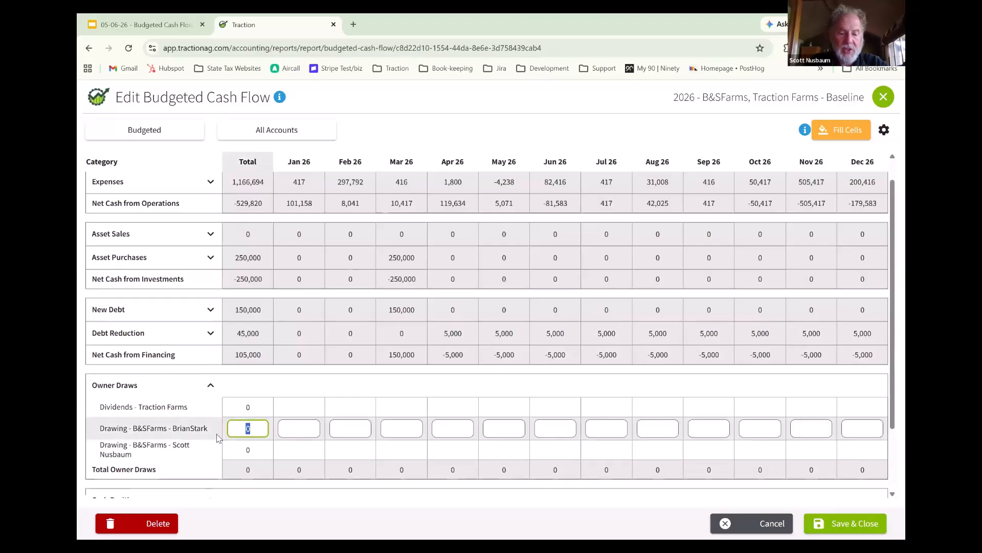
text(1000000)
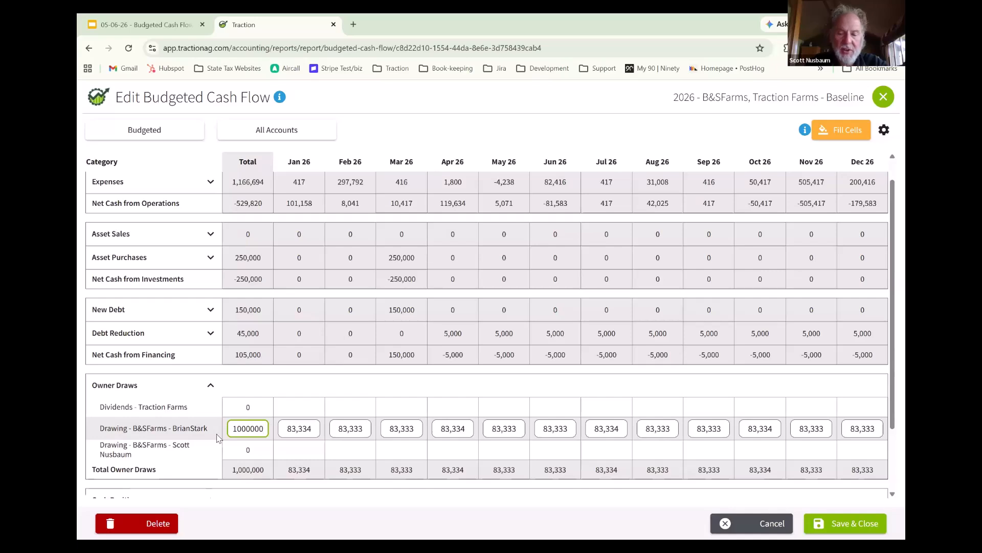
key(BackSpace)
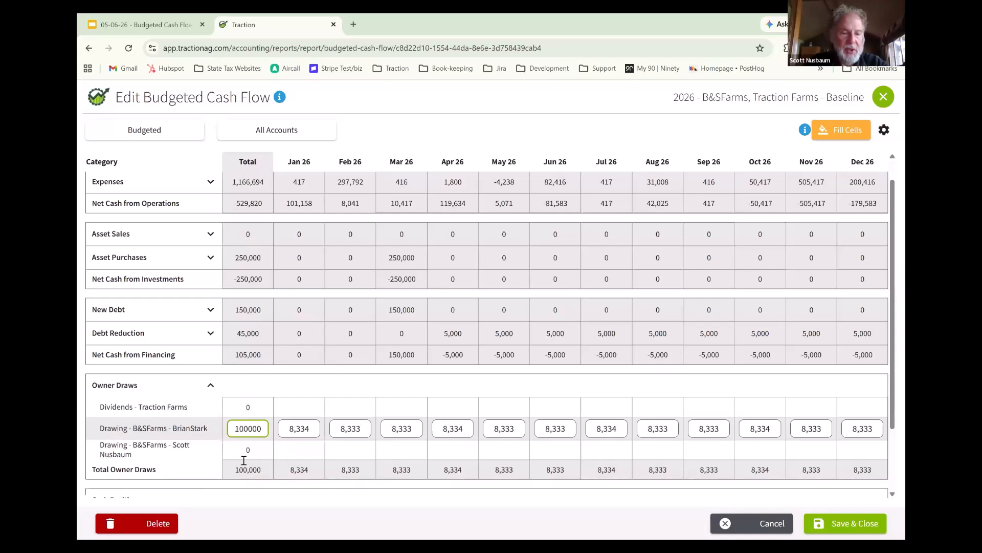
- Budget a yearly total of 50,000 for the second B&SFarms owner's drawing account, and collapse Owner Draws
click(256, 448)
text(6)
key(BackSpace)
text(5)
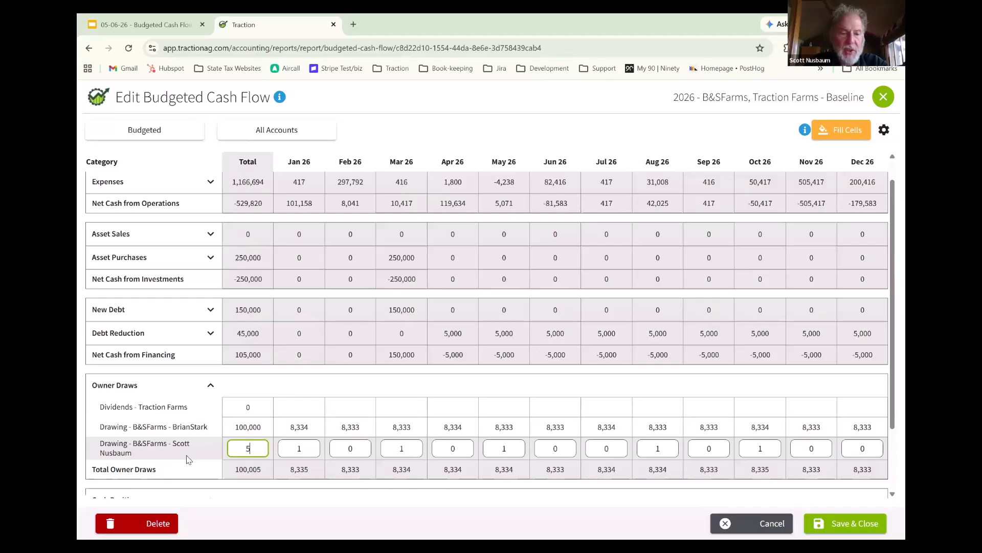
text(0,000)
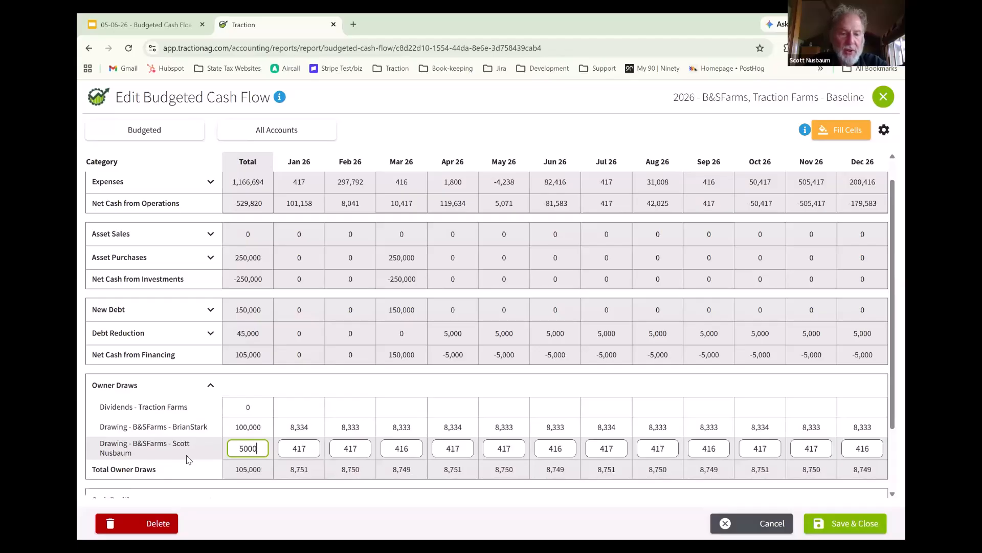
key(Tab)
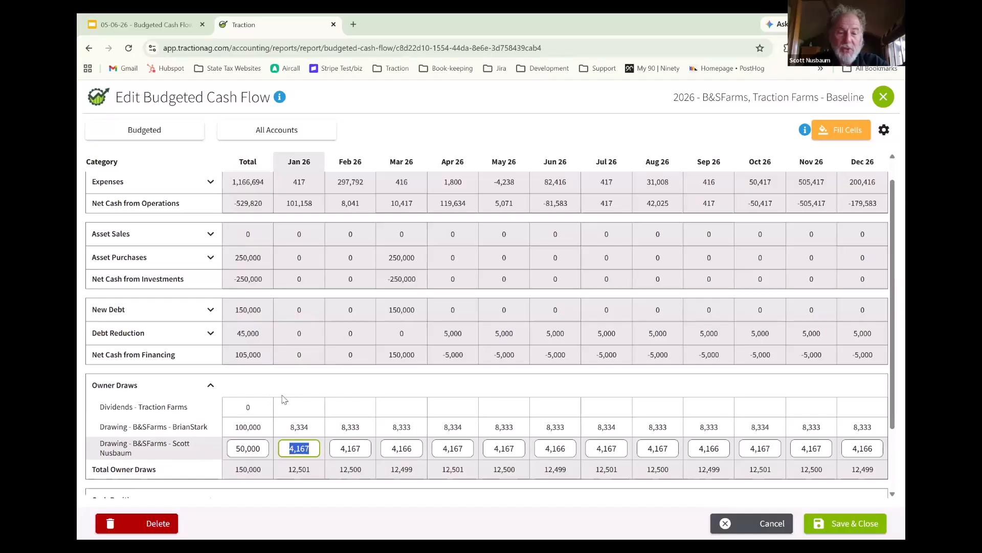
click(208, 387)
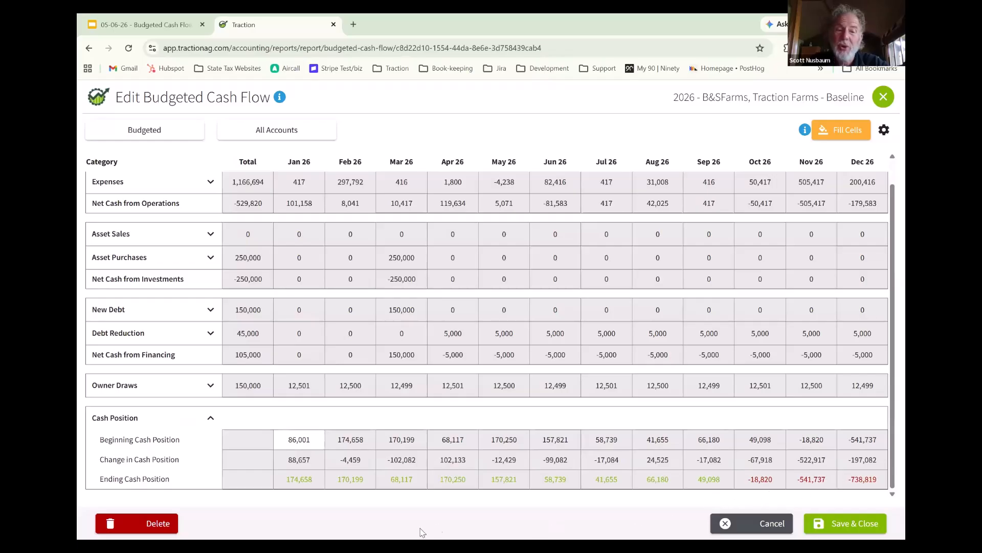
- Collapse and reopen the Cash Position section to review the monthly beginning, change and ending cash
click(211, 417)
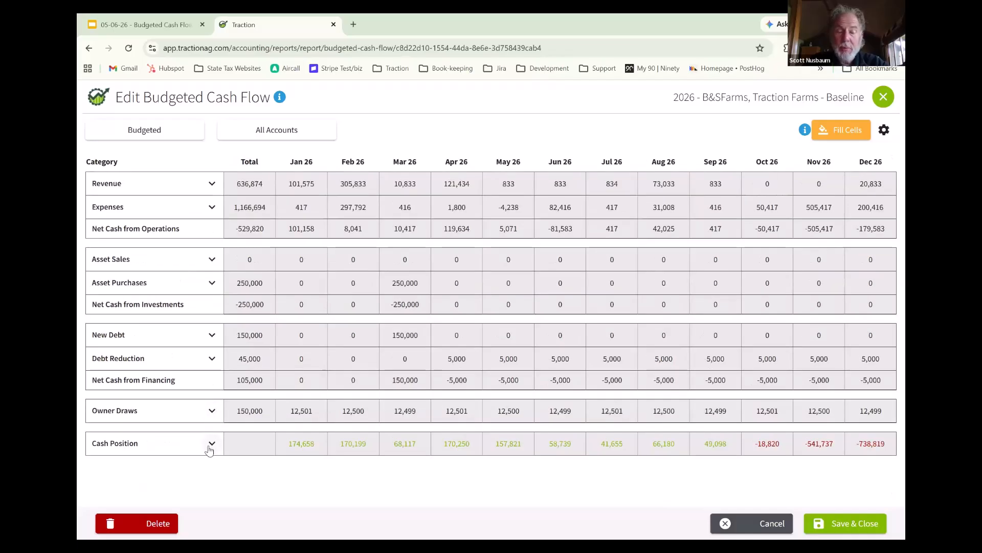
click(212, 443)
scroll(347, 455, down, 1)
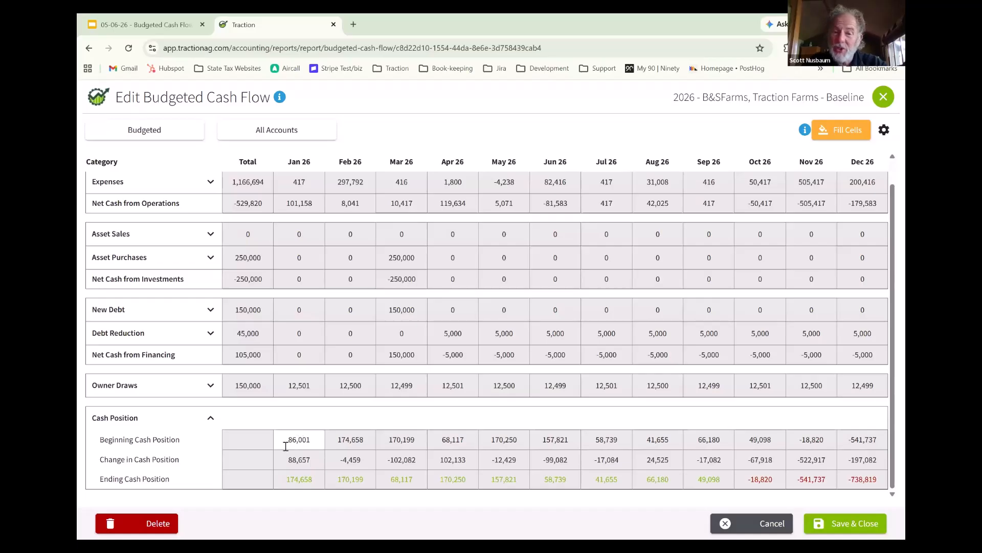
- Set the Jan 26 Beginning Cash Position to 10,000
click(318, 440)
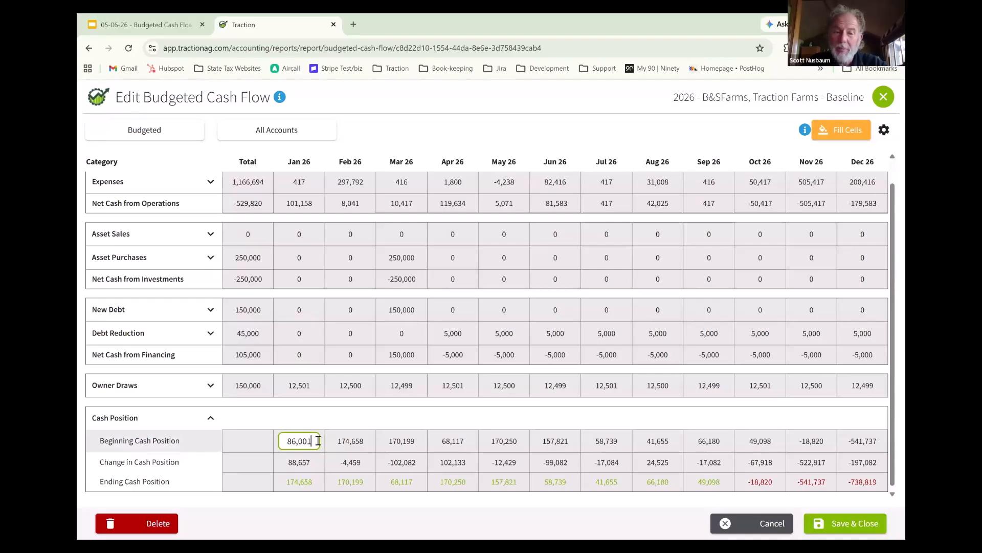
drag(317, 440, 256, 446)
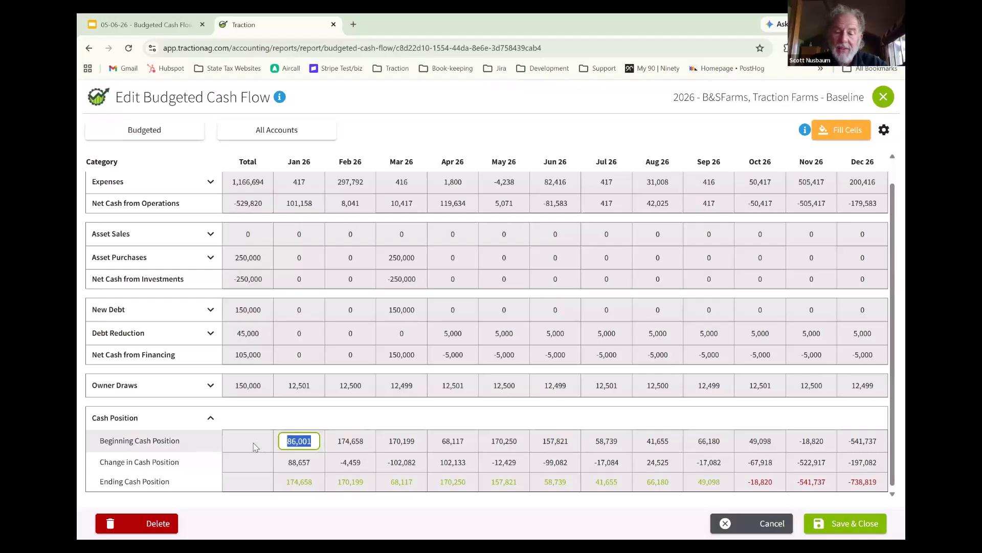
text(10000)
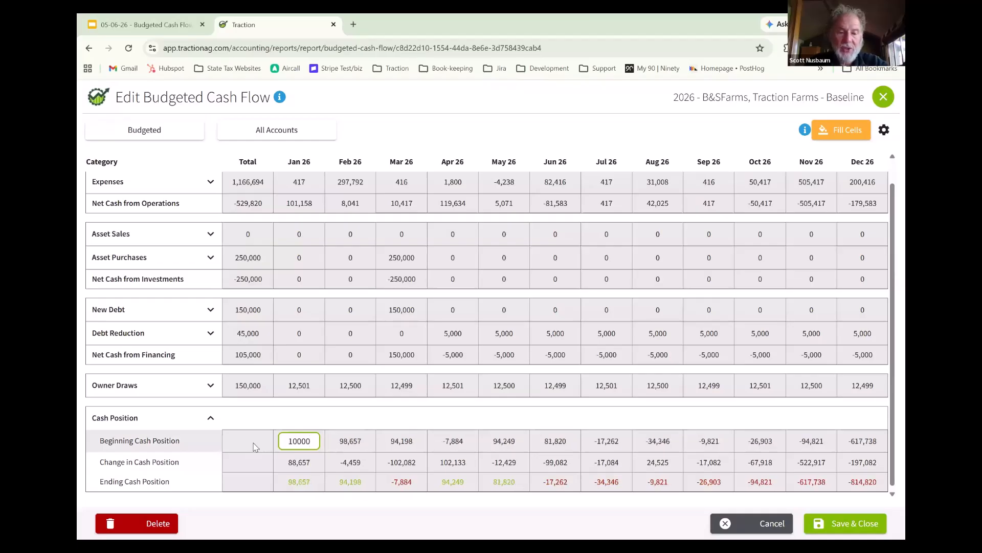
key(Tab)
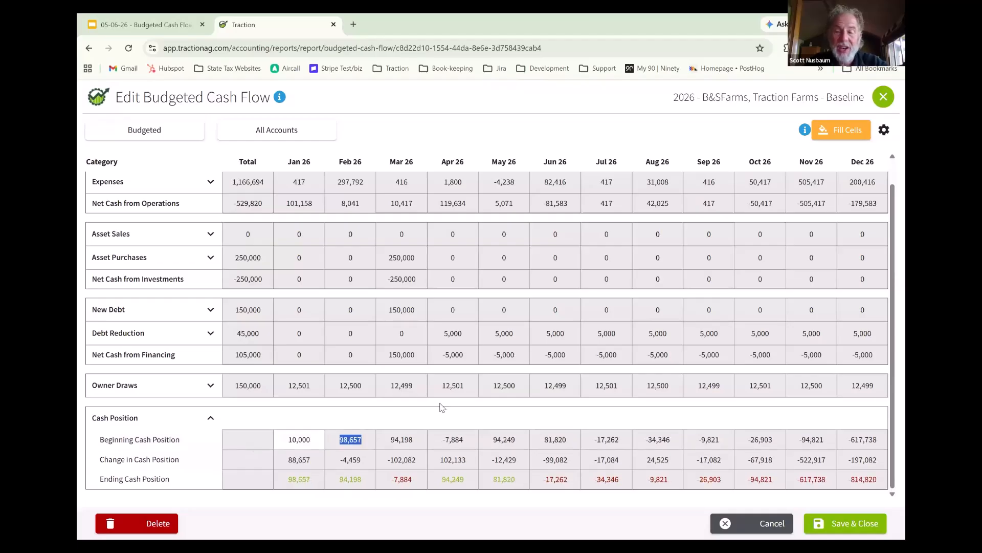
- Restore the Jan 26 Beginning Cash Position to 86,001
click(313, 440)
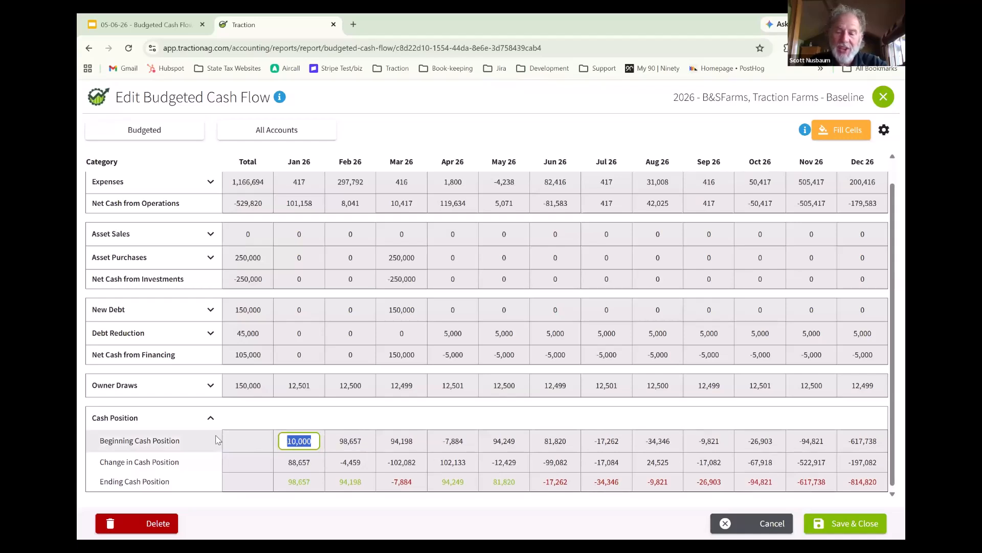
key(BackSpace)
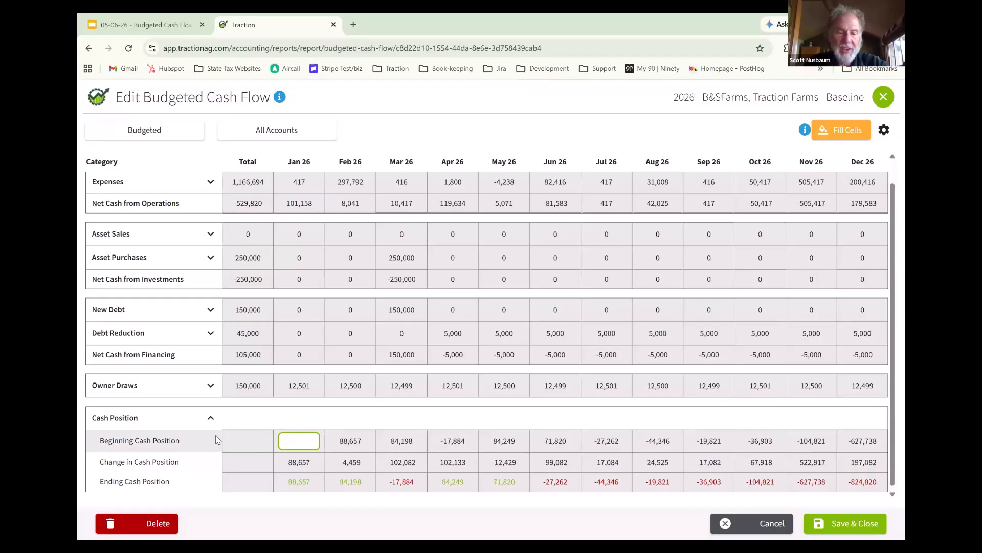
text(86001)
key(Tab)
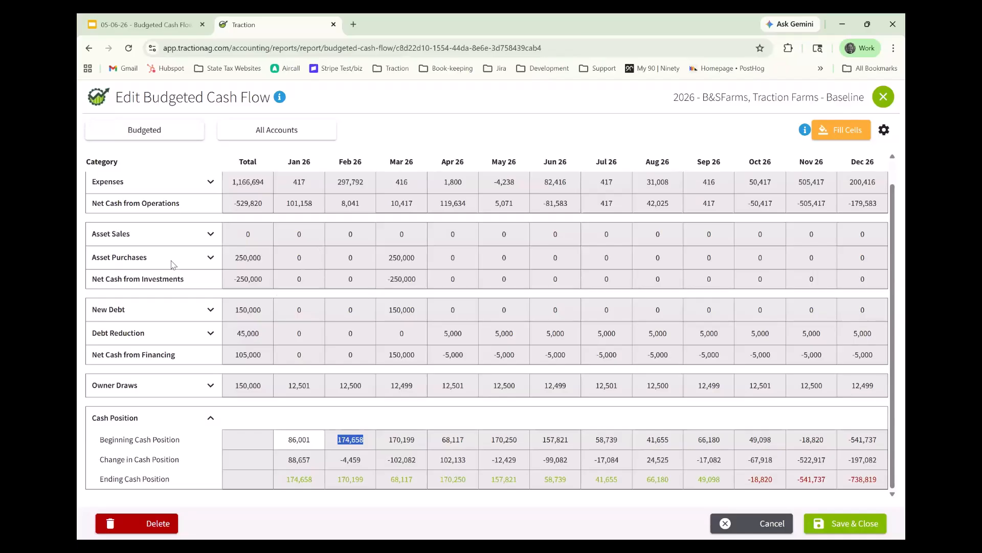
- Look over the accounts under Asset Sales, collapse the section, and save and close the budgeted cash flow
click(209, 235)
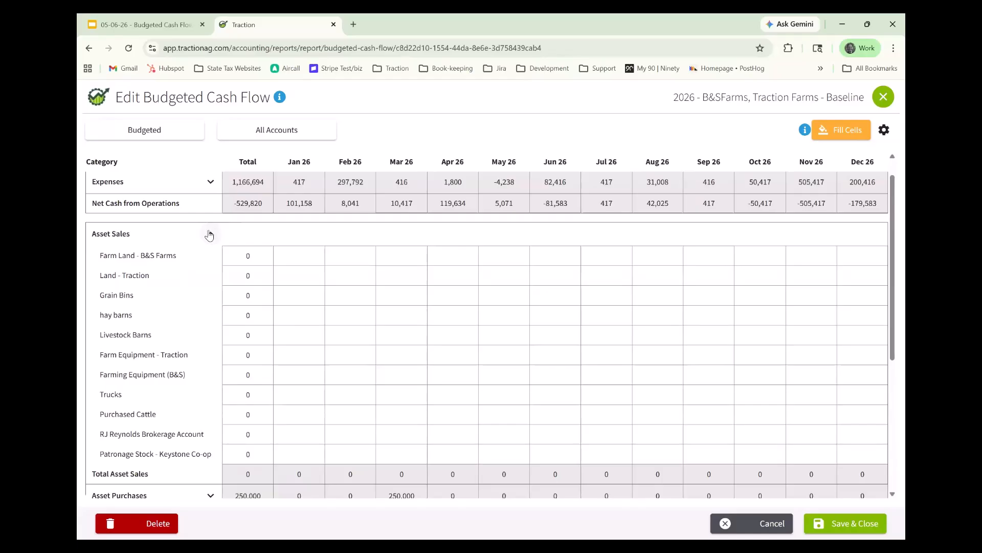
click(209, 234)
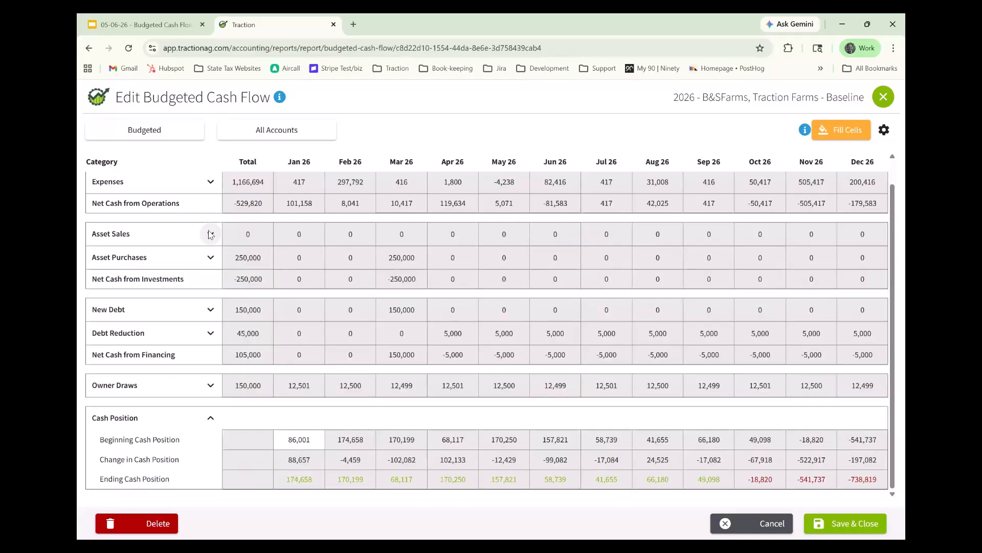
click(847, 529)
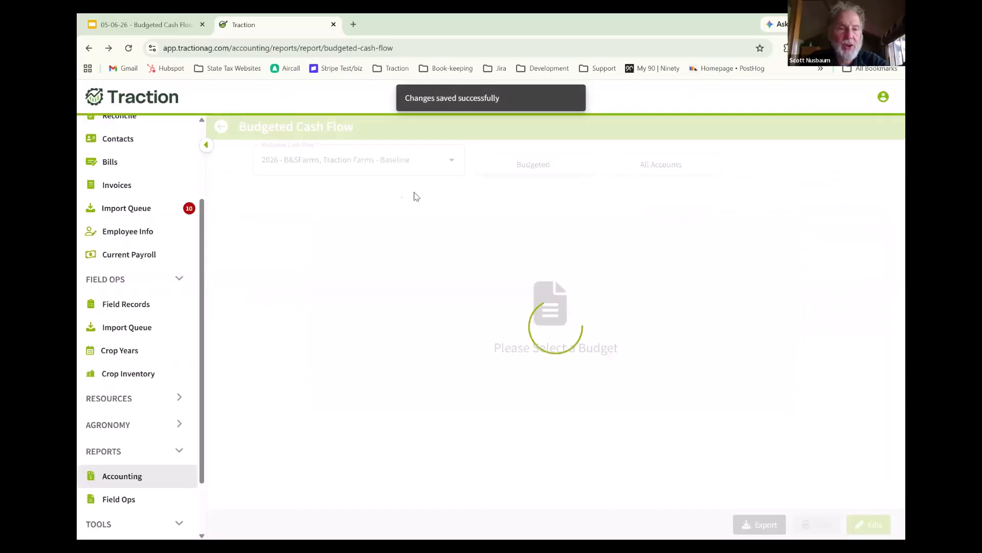
- Open the Chart of Accounts and review the balances of the Bank and Cash Accounts
drag(206, 108, 206, 103)
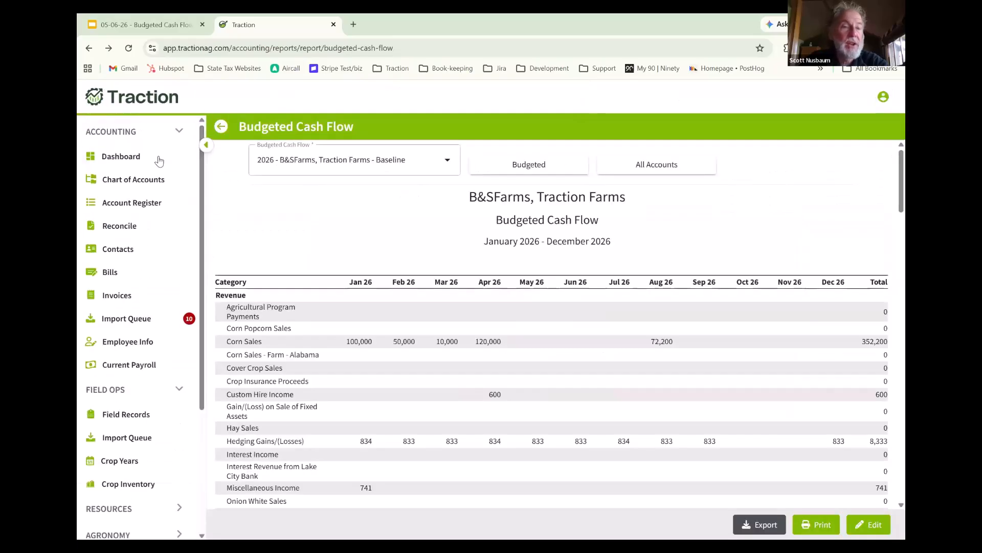
click(148, 182)
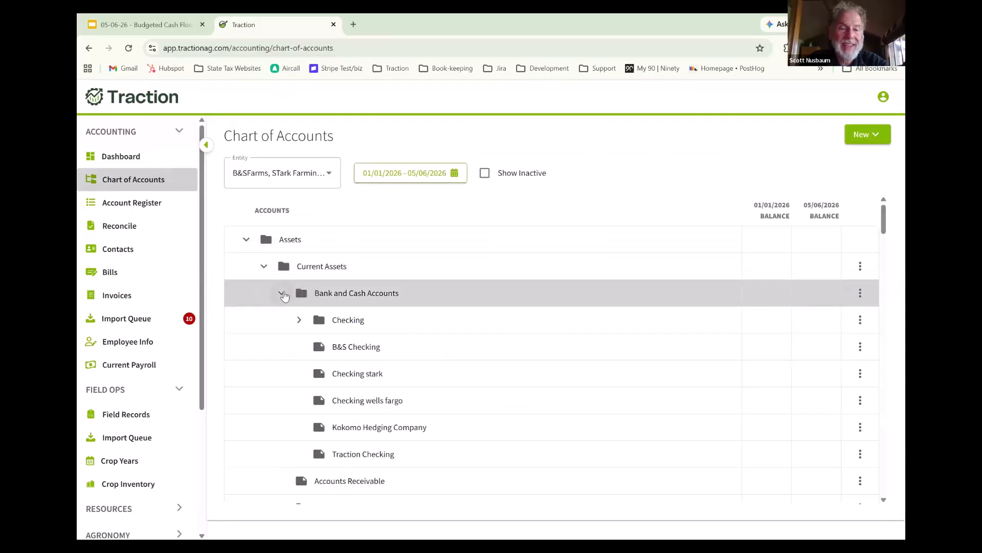
click(281, 292)
click(299, 321)
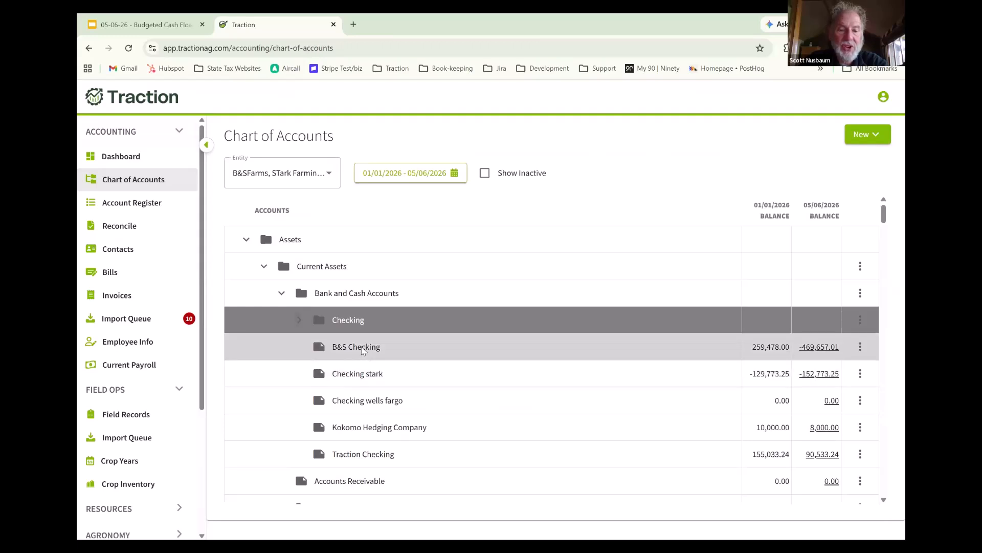
- Look through the asset and current liability accounts, collapsing Property & Equipment and Credit Cards to reach the short-term notes payable
scroll(368, 342, down, 4)
scroll(365, 340, down, 3)
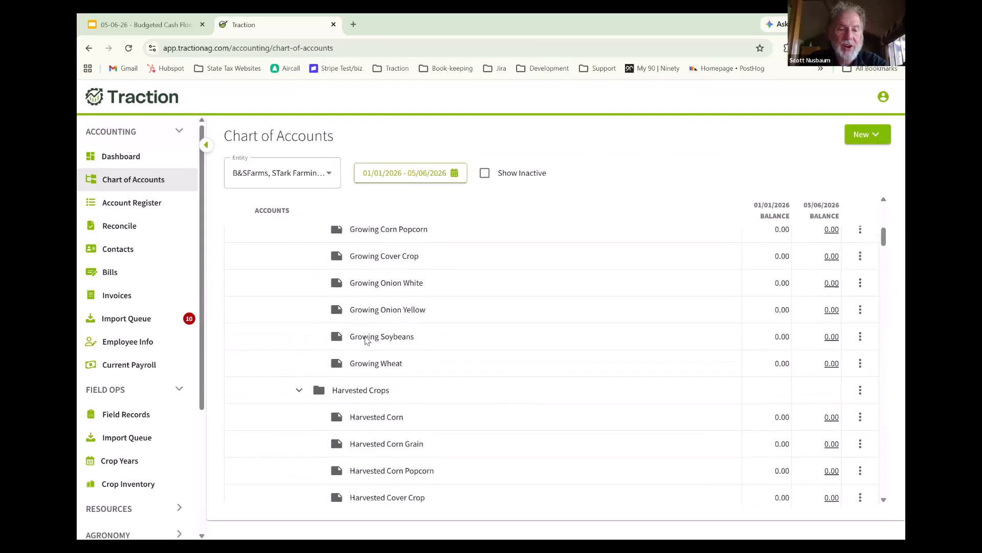
scroll(367, 341, down, 3)
scroll(367, 340, down, 5)
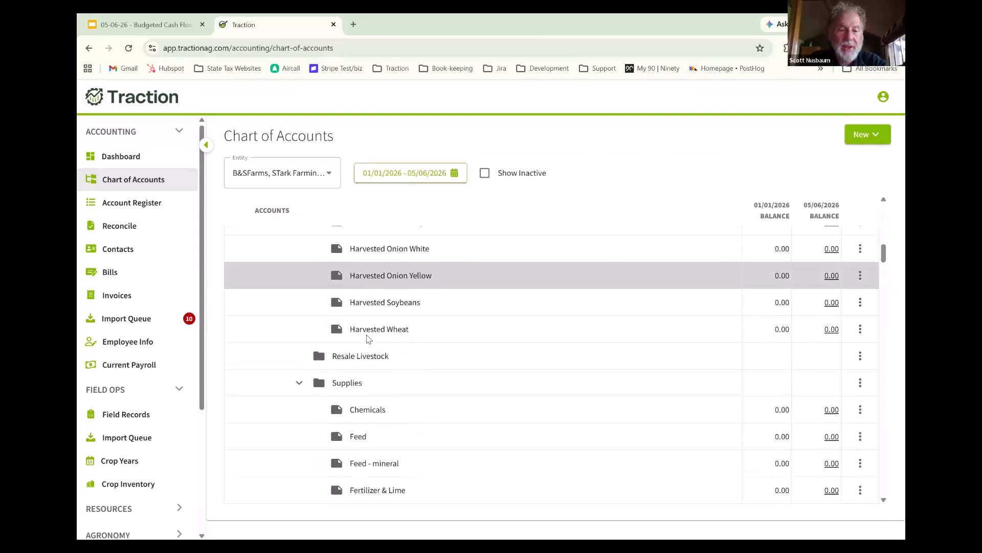
scroll(371, 337, down, 2)
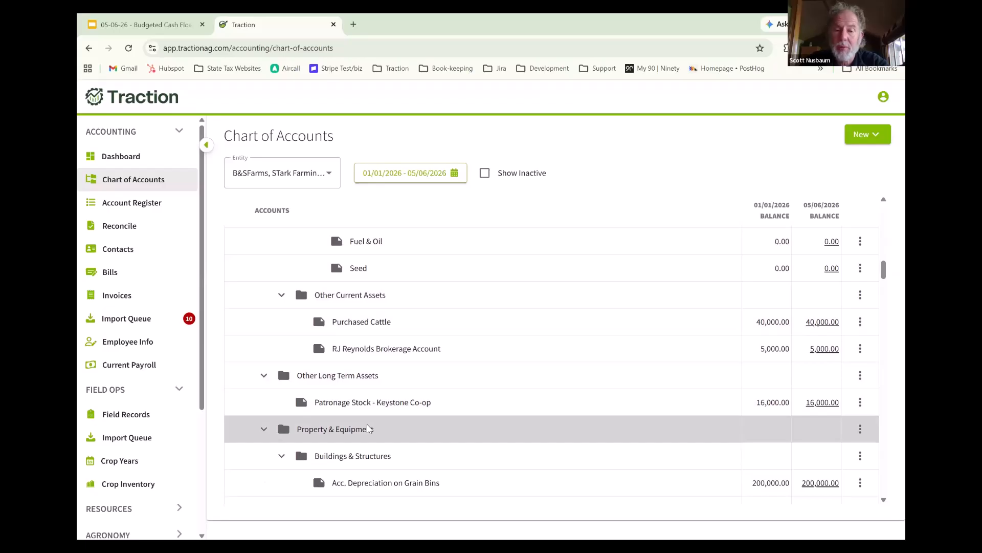
click(263, 429)
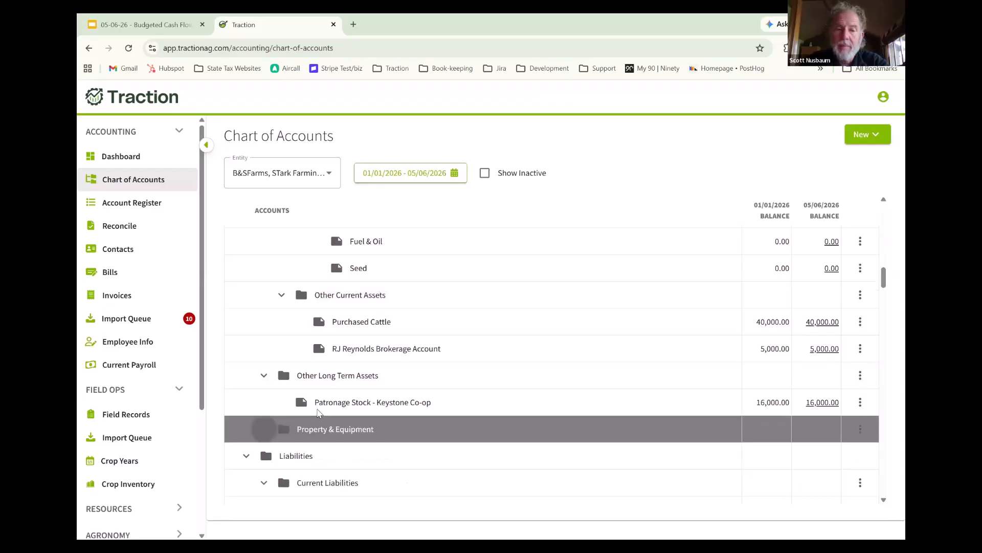
scroll(351, 359, down, 5)
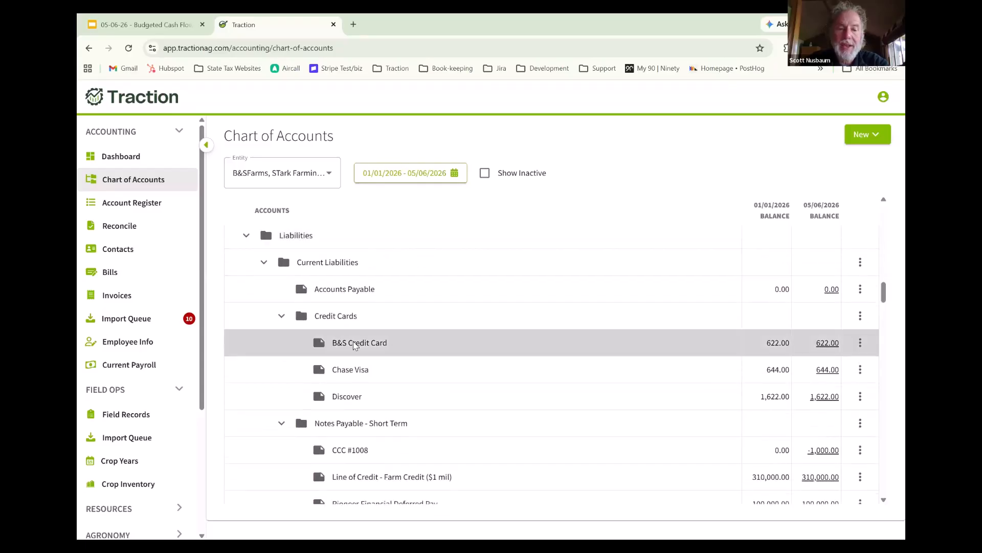
click(280, 318)
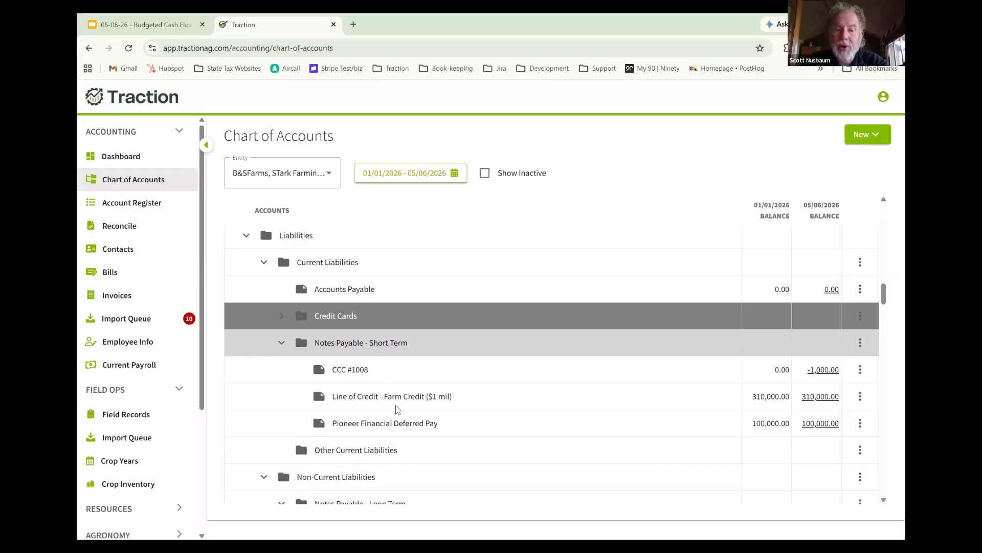
- Edit the Line of Credit - Farm Credit ($1 mil) account, switching Functions as a Checking Account off and back on, and save it
click(861, 396)
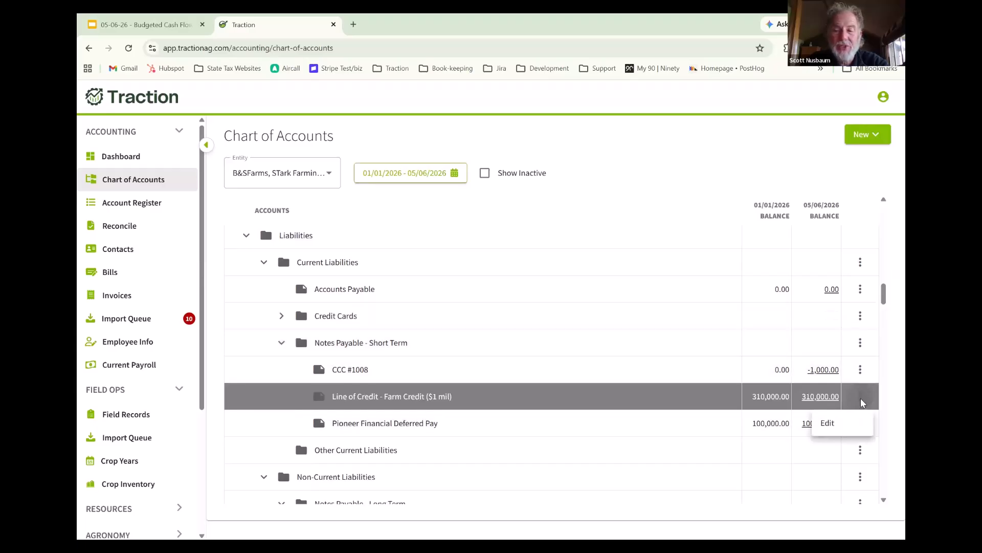
click(828, 423)
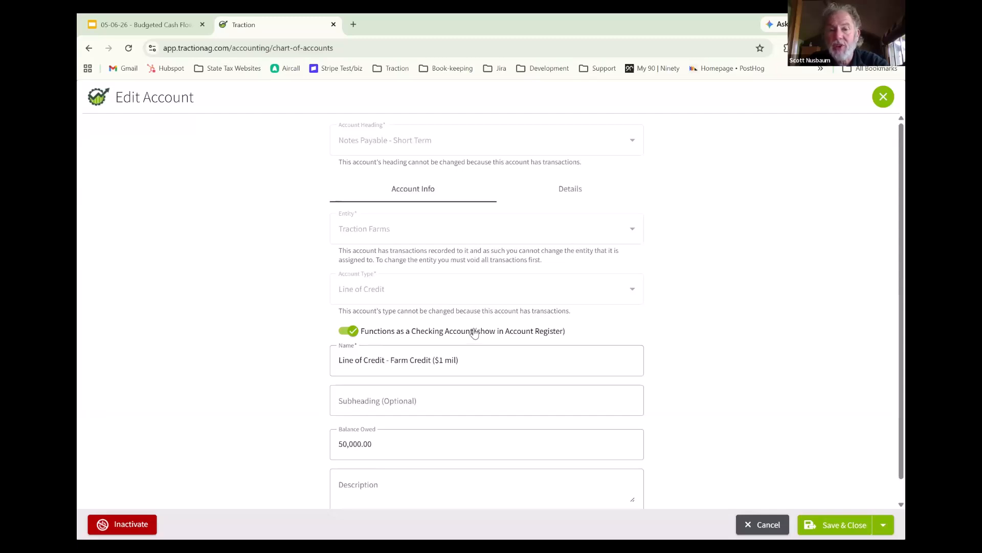
click(343, 337)
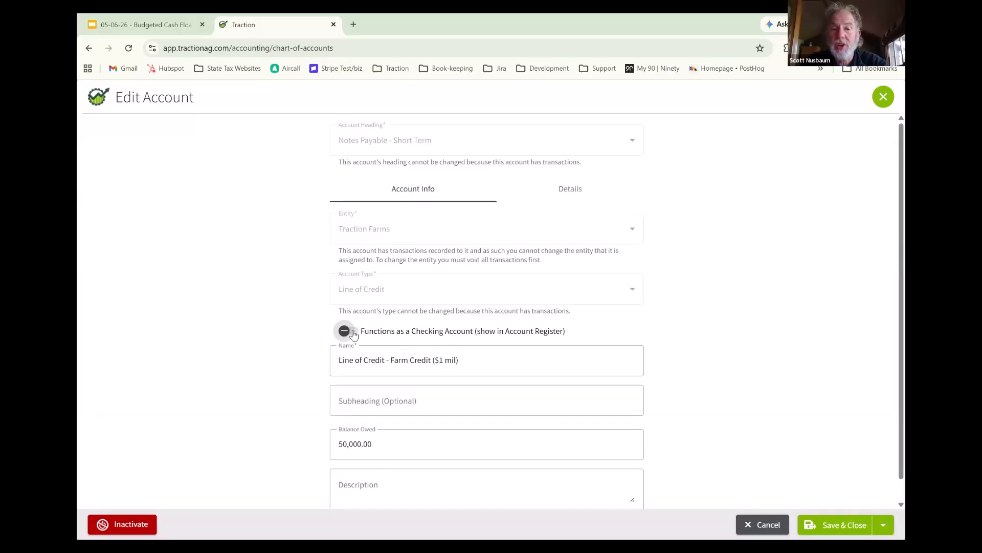
click(353, 334)
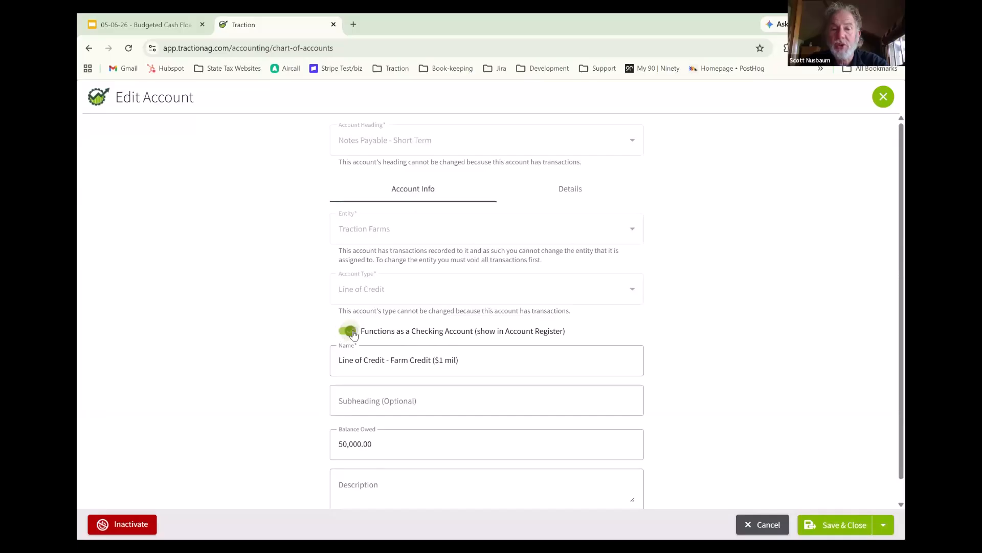
click(852, 525)
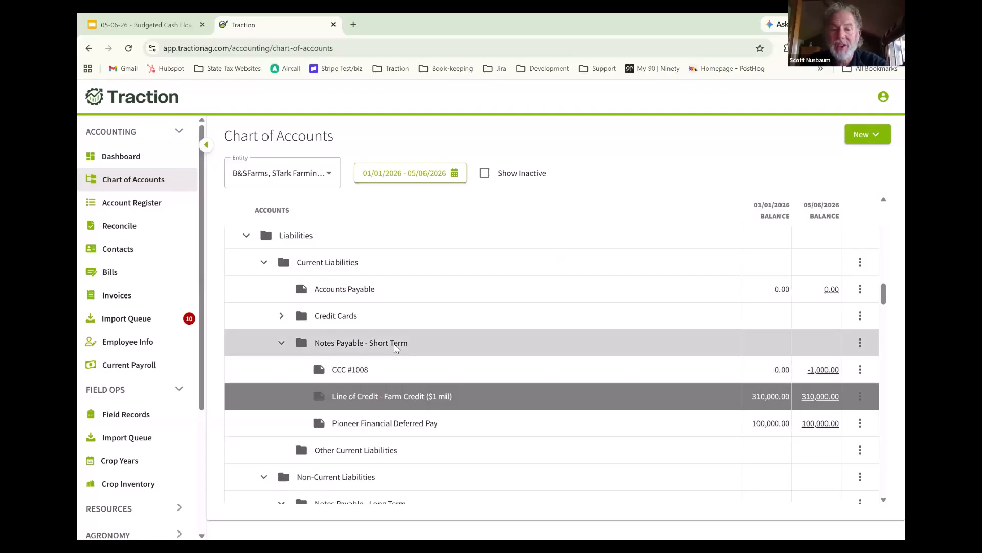
- Review the long-term notes payable, open the JD 2024 Combine Loan account to examine its setup, and leave it without saving
scroll(395, 347, down, 2)
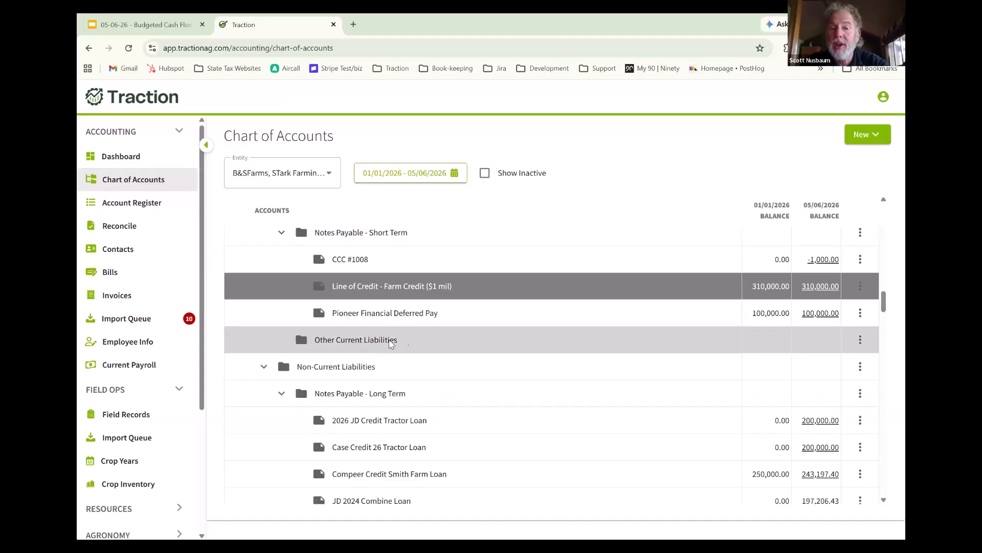
scroll(398, 342, down, 2)
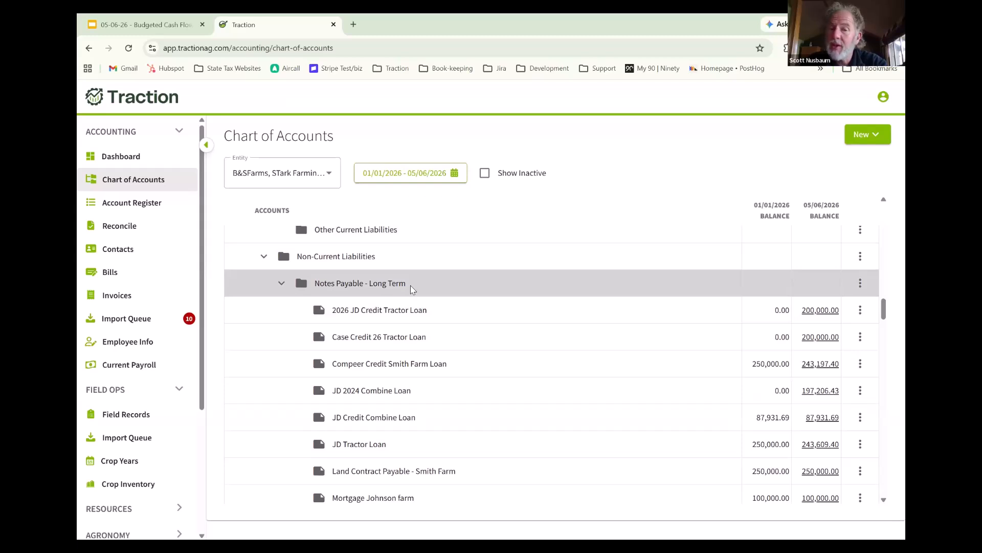
scroll(410, 285, down, 2)
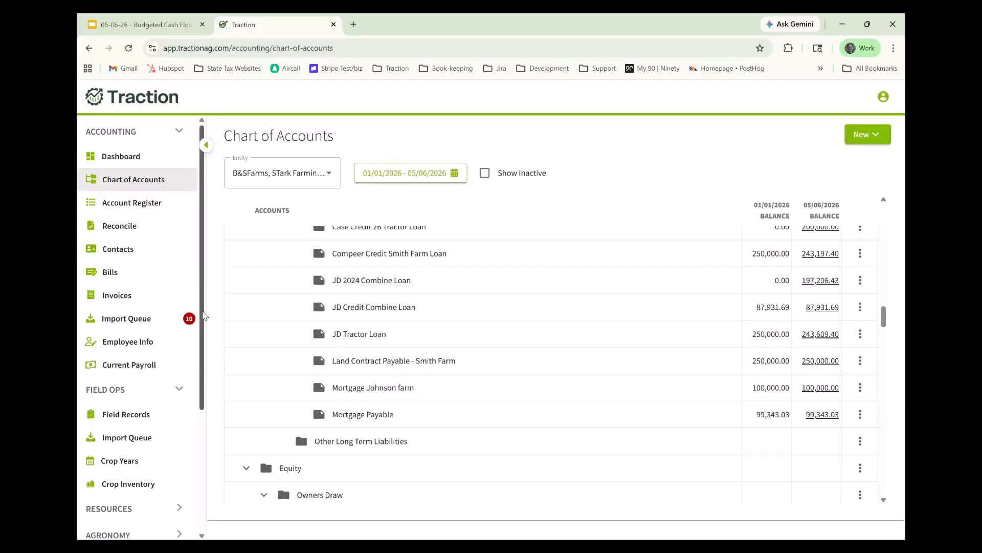
drag(203, 316, 203, 382)
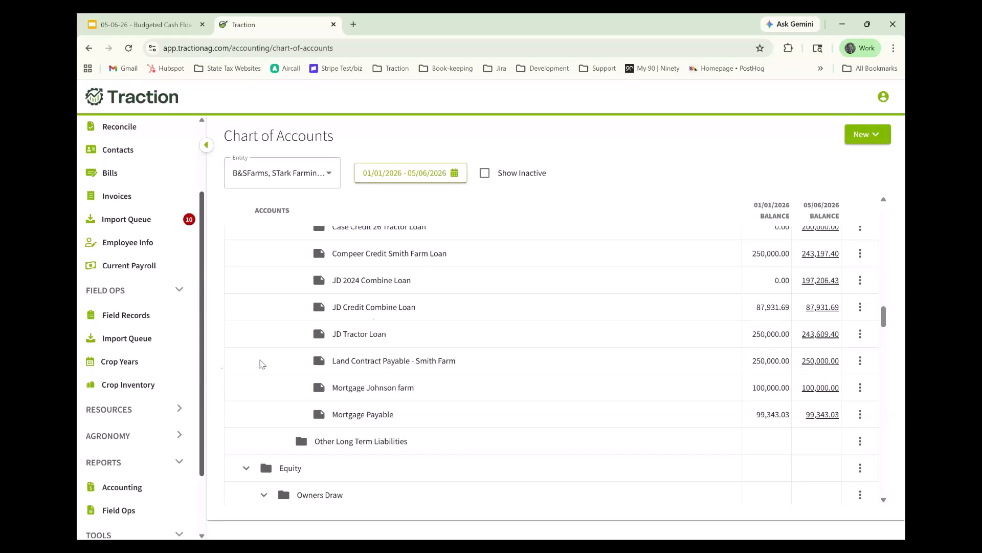
click(860, 281)
click(829, 307)
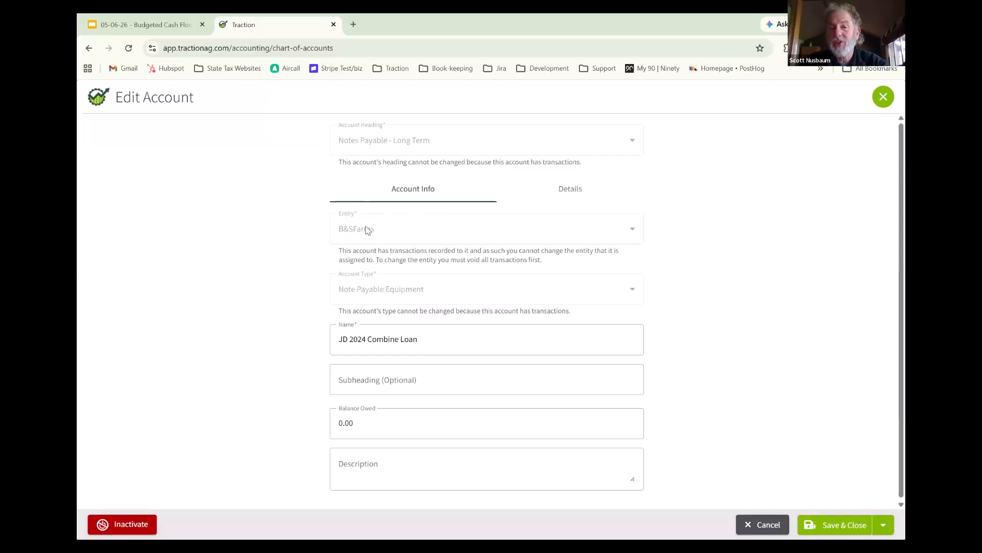
click(761, 523)
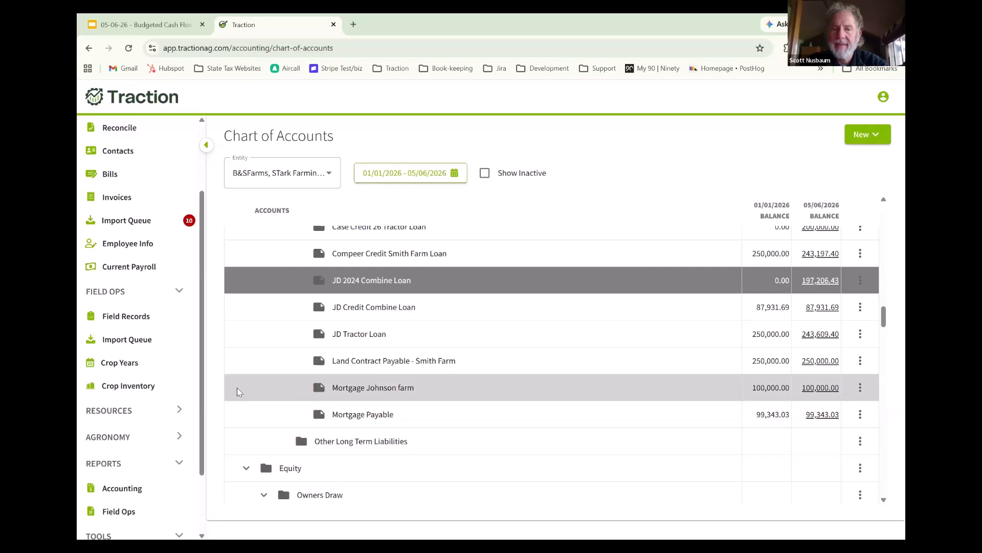
- Open the Budgeted Cash Flow report from the accounting reports
drag(202, 390, 202, 463)
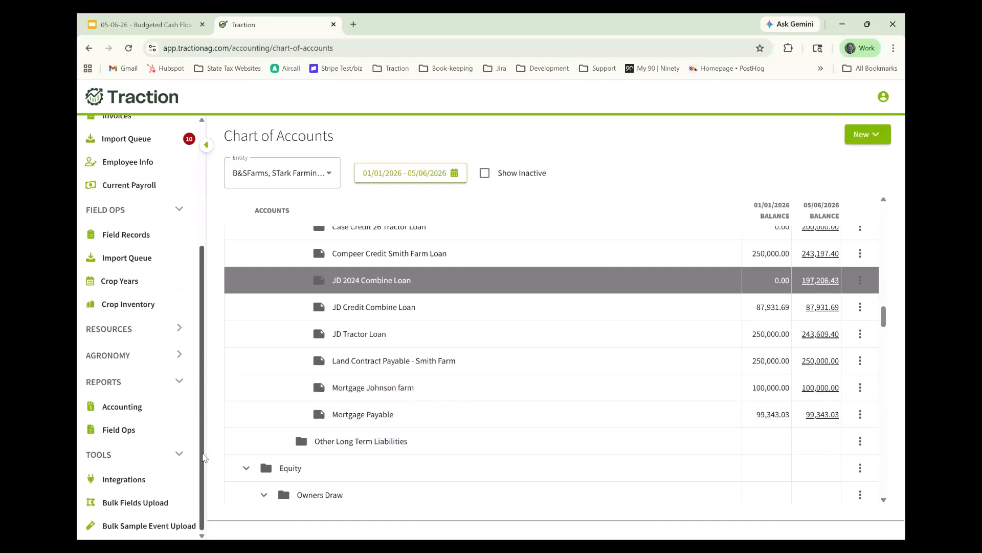
click(124, 408)
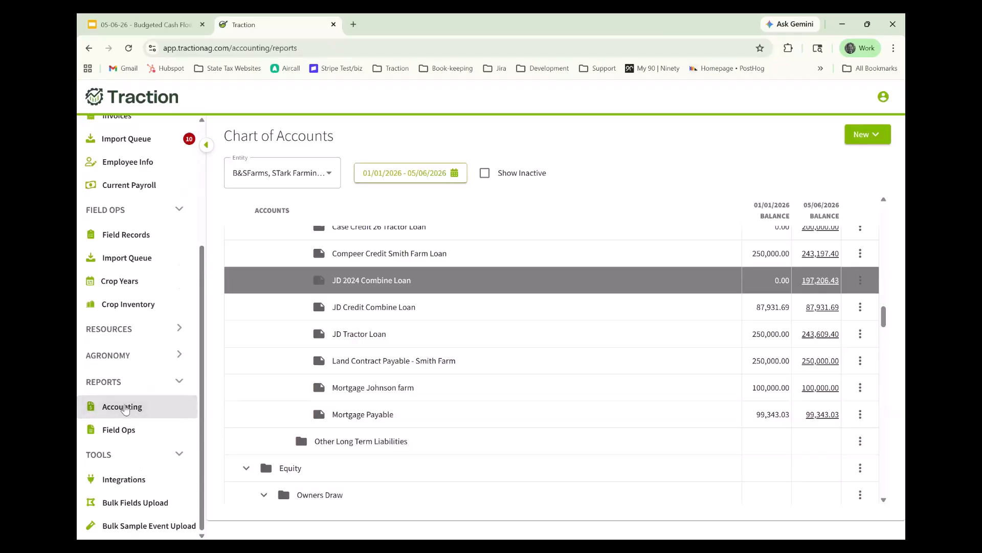
click(354, 326)
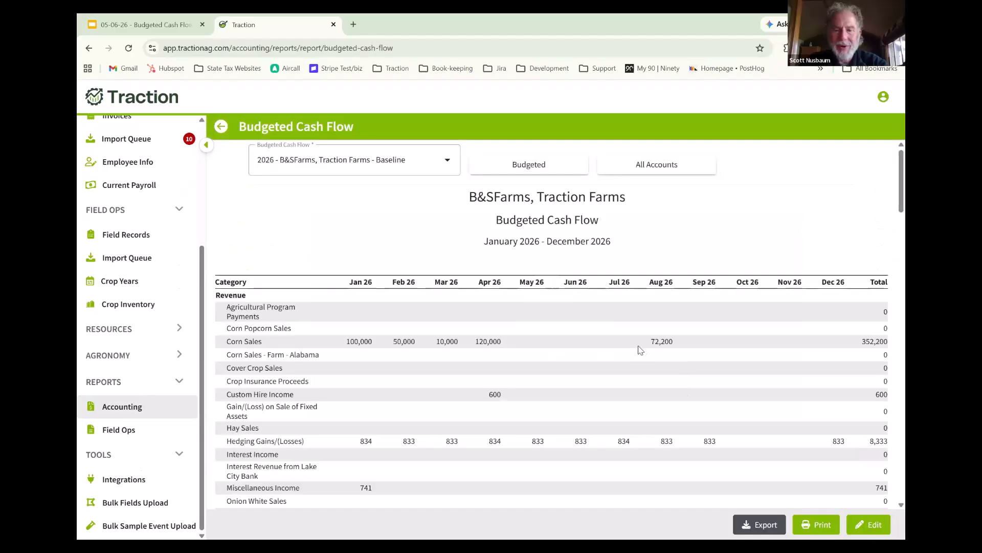
- Examine the revenue, asset sales and asset purchases rows of the 2026 baseline Budgeted Cash Flow report
scroll(640, 352, down, 7)
scroll(665, 355, down, 18)
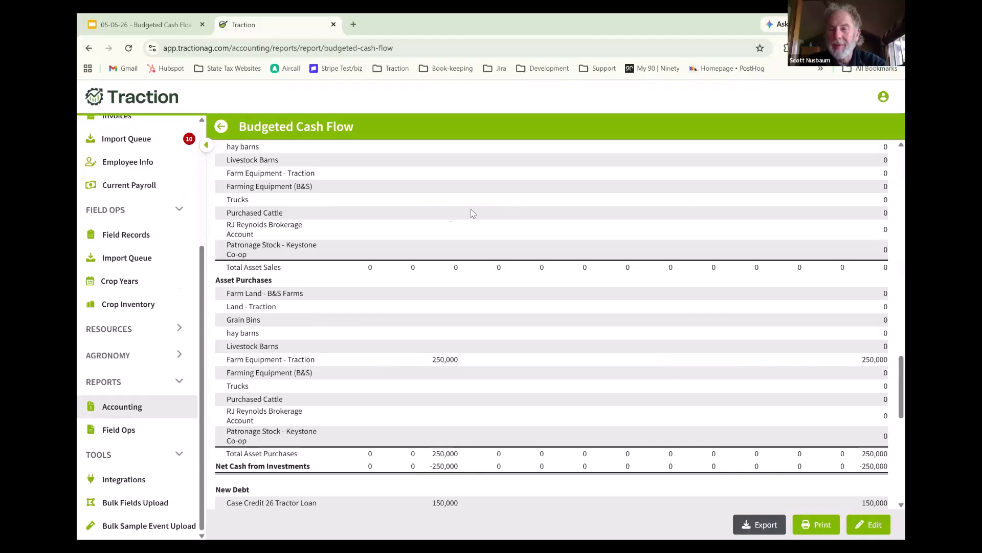
scroll(474, 220, down, 2)
scroll(476, 225, up, 3)
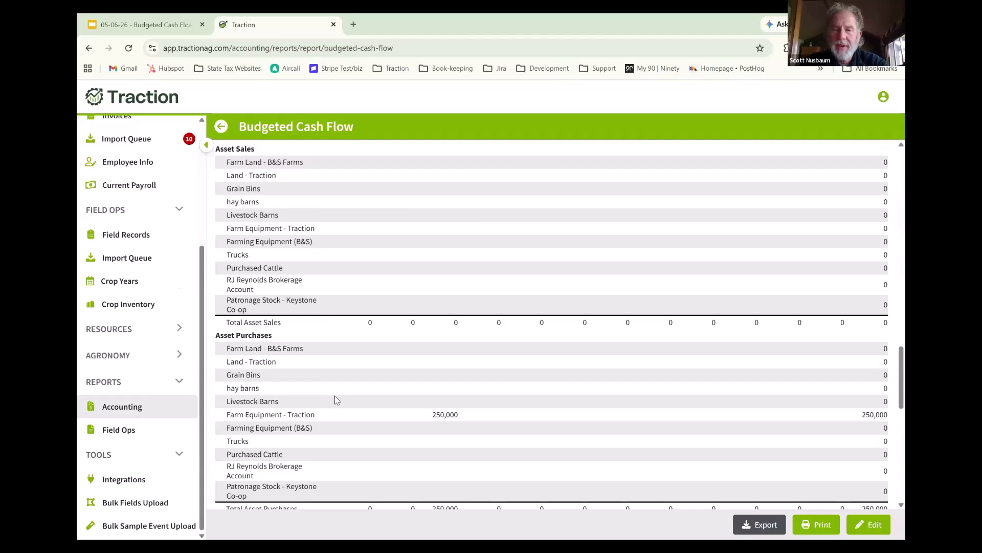
scroll(346, 388, up, 15)
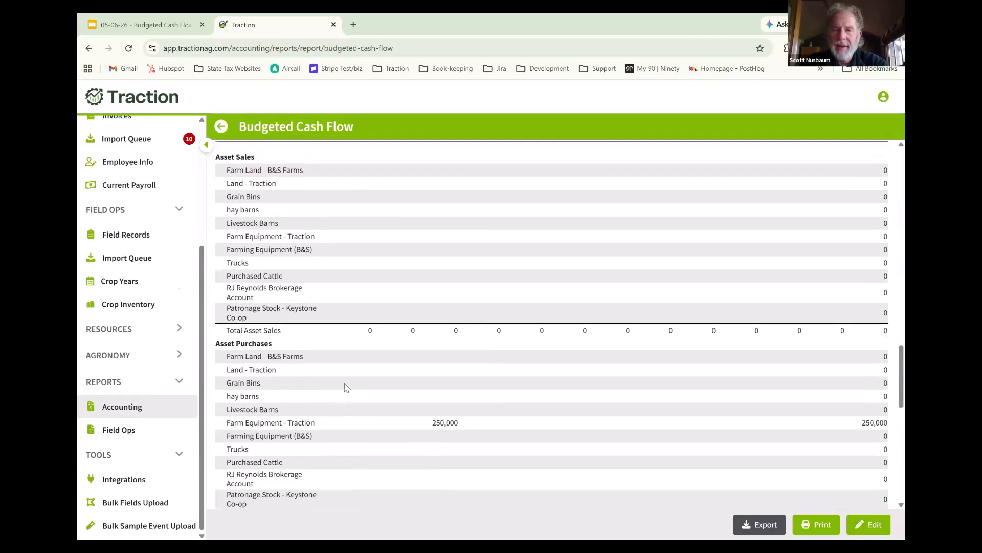
scroll(346, 384, up, 10)
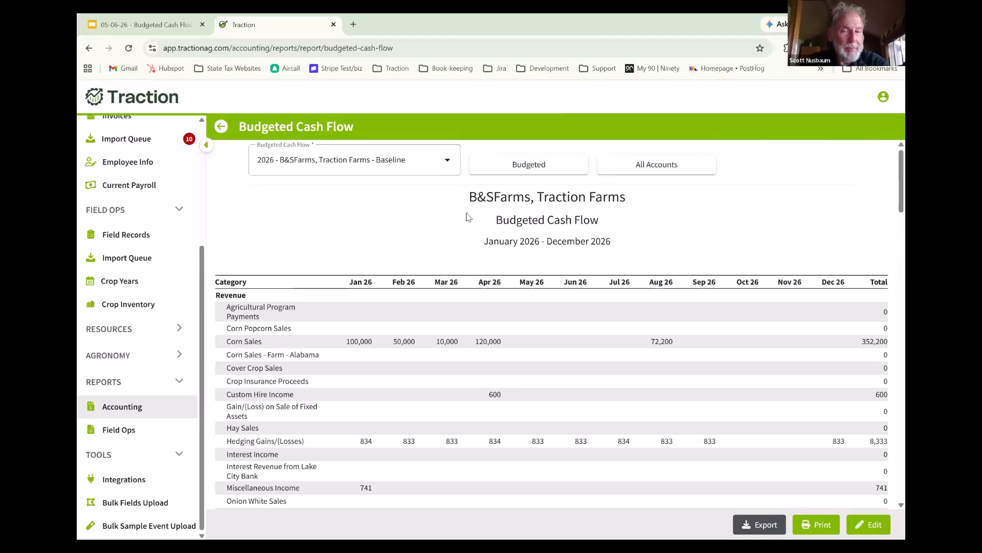
scroll(459, 252, down, 2)
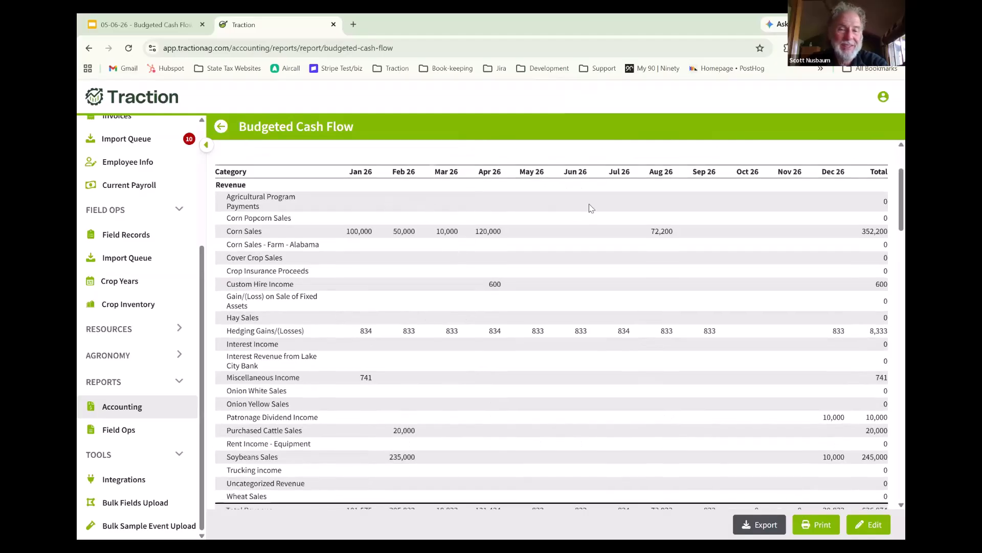
scroll(591, 207, up, 2)
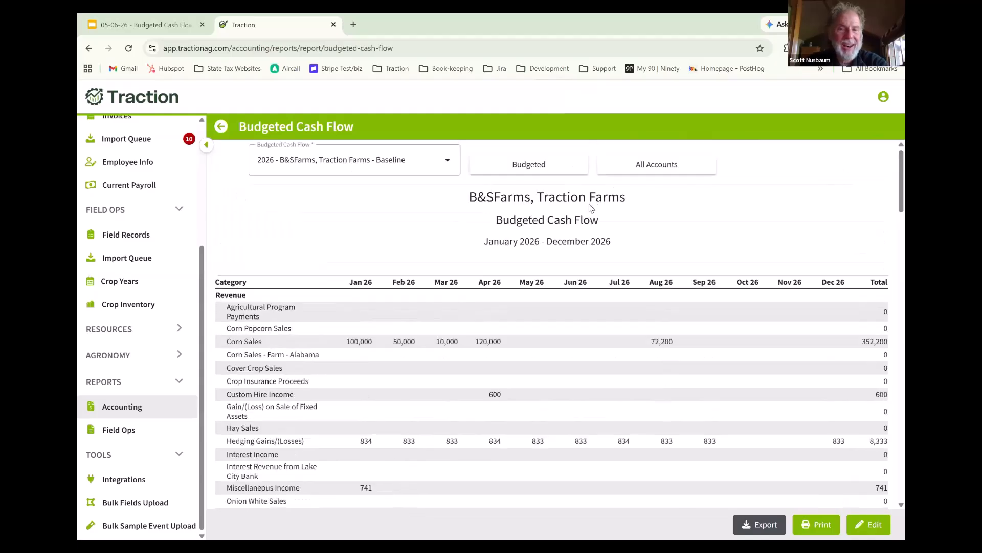
- Limit the Budgeted Cash Flow report to Non-Zero Accounts and update it
click(657, 169)
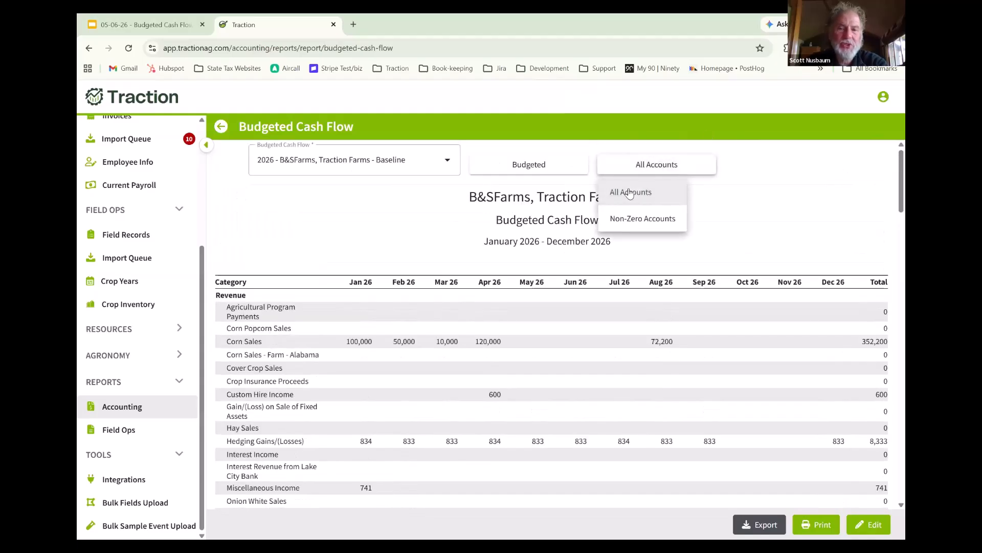
click(644, 221)
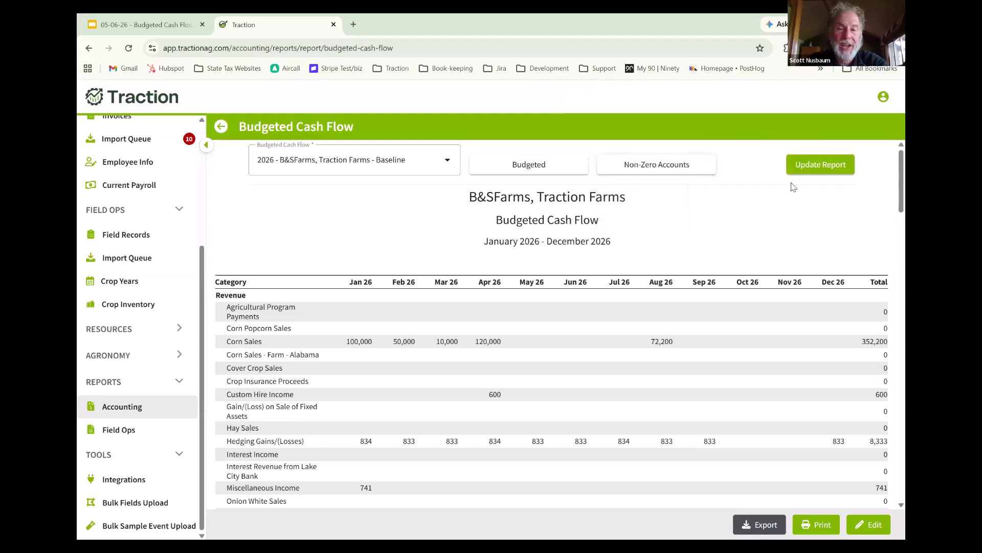
click(808, 165)
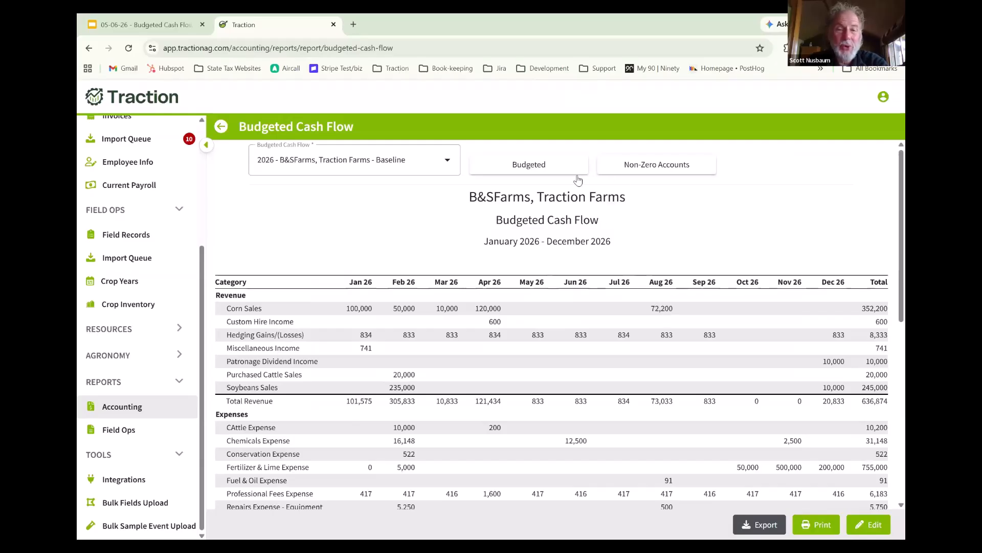
- Change the report to Budgeted vs Actual, update it, and compare the revenue figures
click(547, 168)
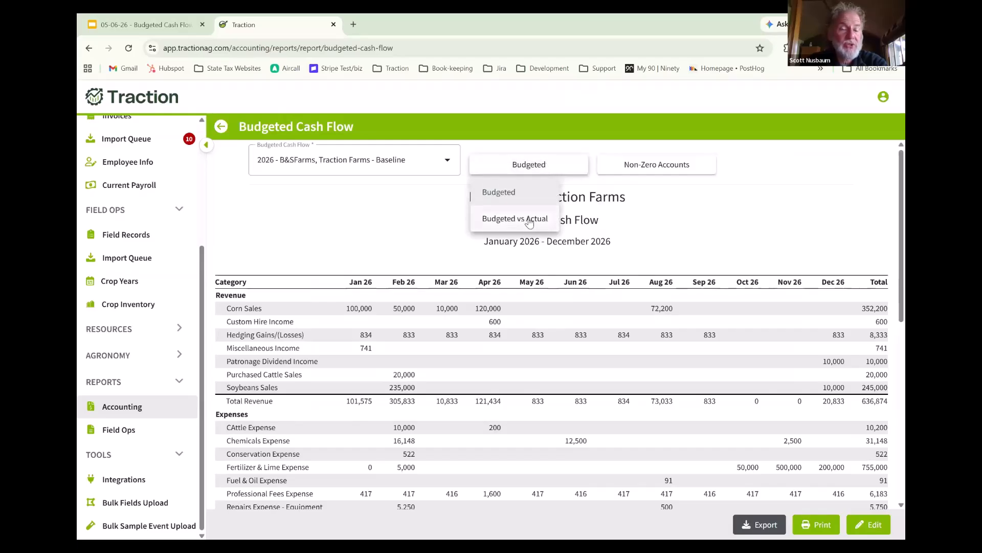
click(530, 220)
click(811, 169)
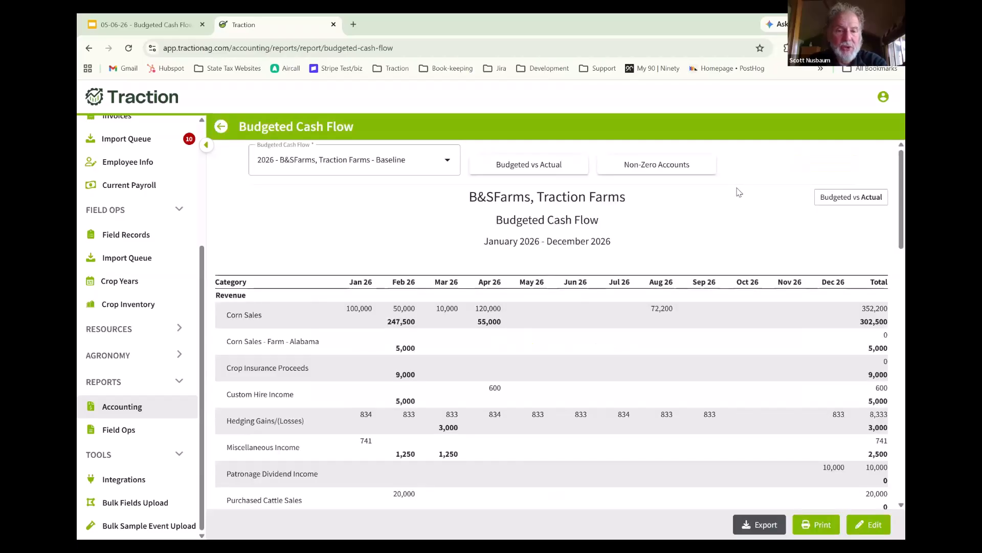
scroll(739, 192, down, 1)
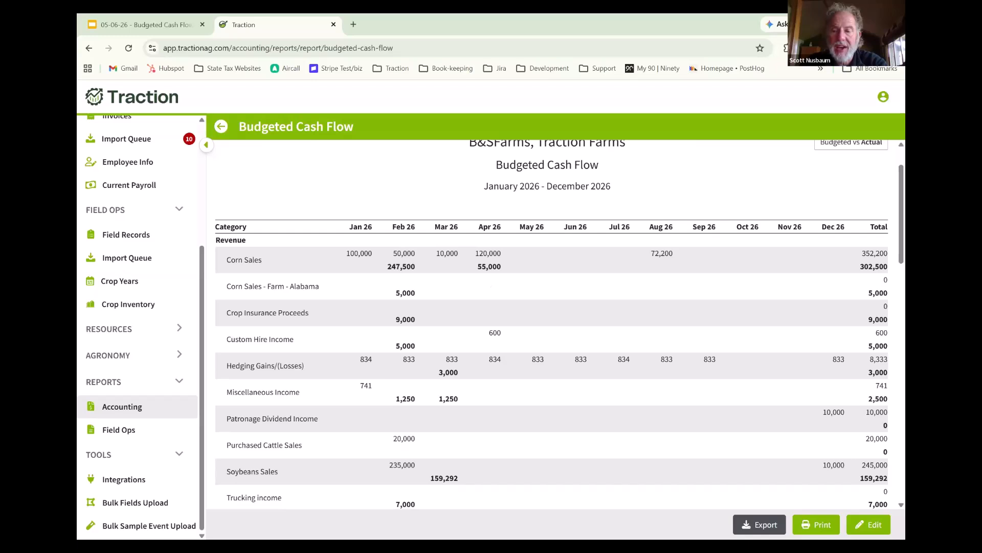
- Open the budgeted cash flow for editing, expand Revenue, and review budgeted against actual amounts down to the Cash Position
click(862, 521)
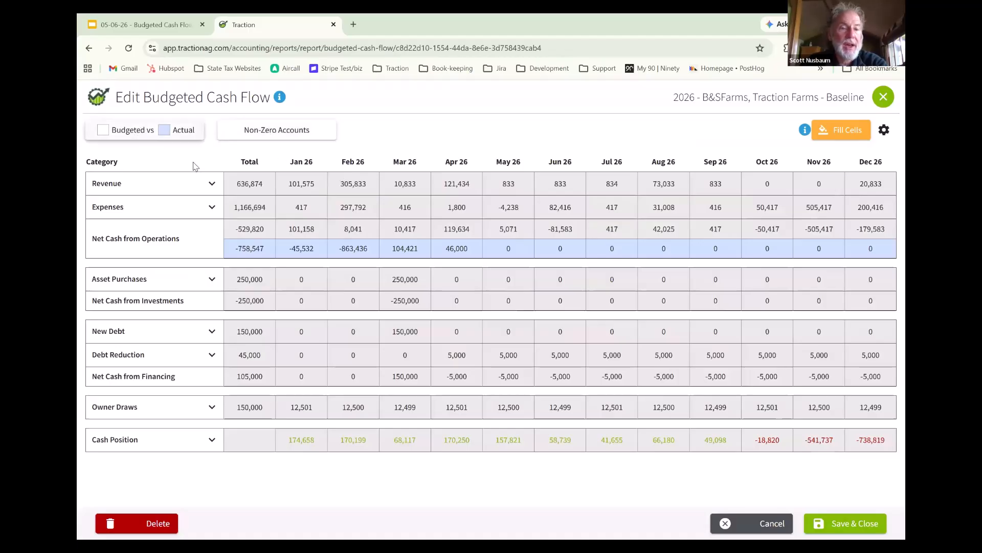
click(212, 185)
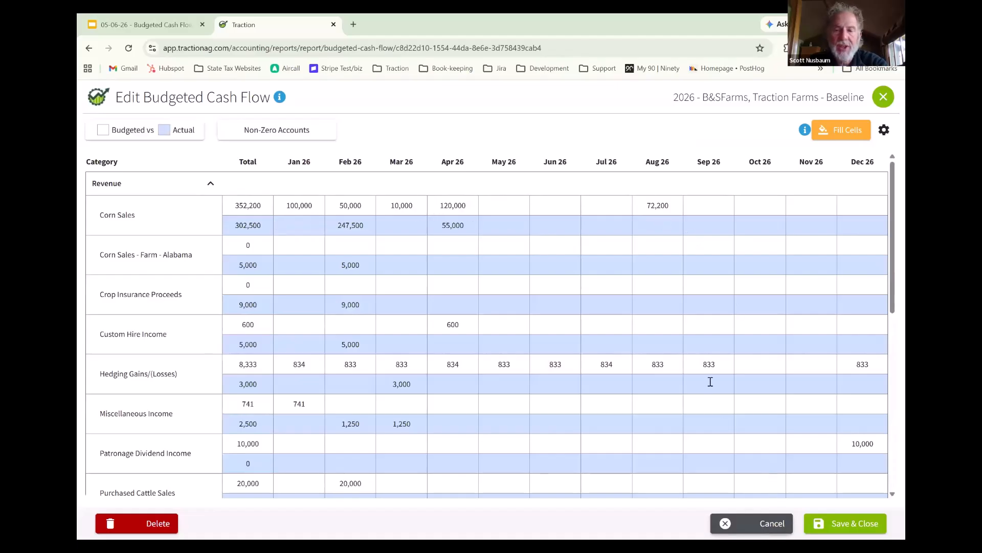
scroll(693, 369, down, 5)
scroll(693, 369, down, 2)
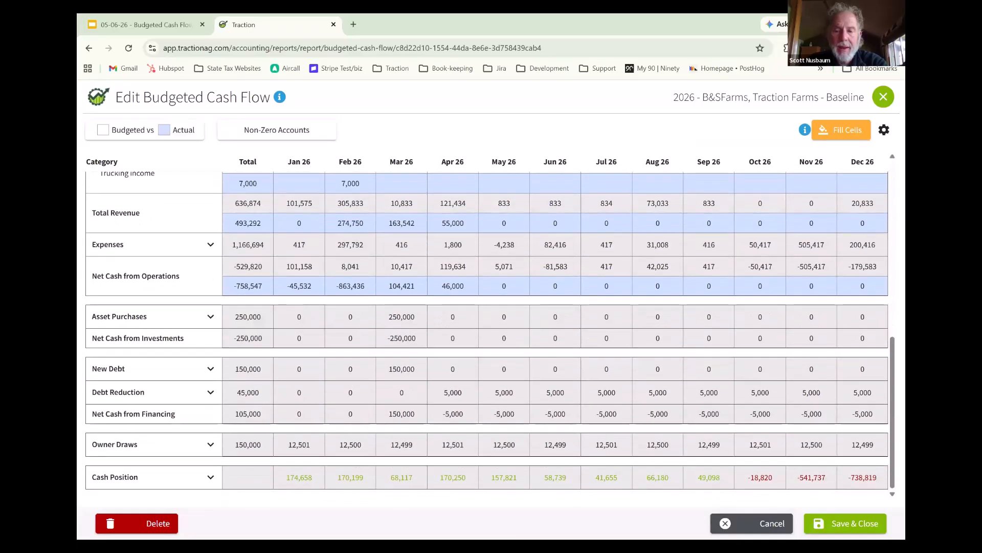
- Leave the baseline budget without saving and start a new January–December 2026 budgeted cash flow for B&SFarms and Traction Farms
click(753, 531)
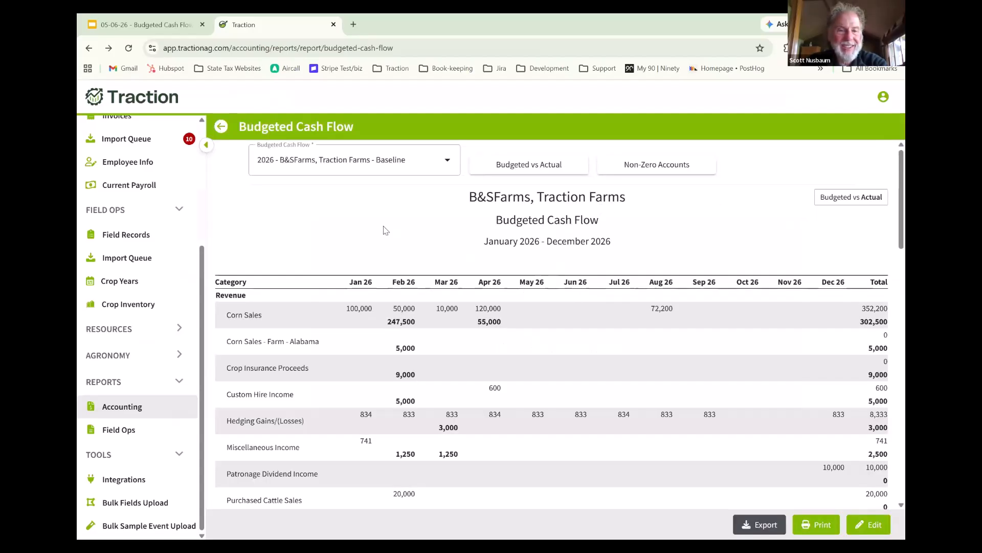
click(445, 161)
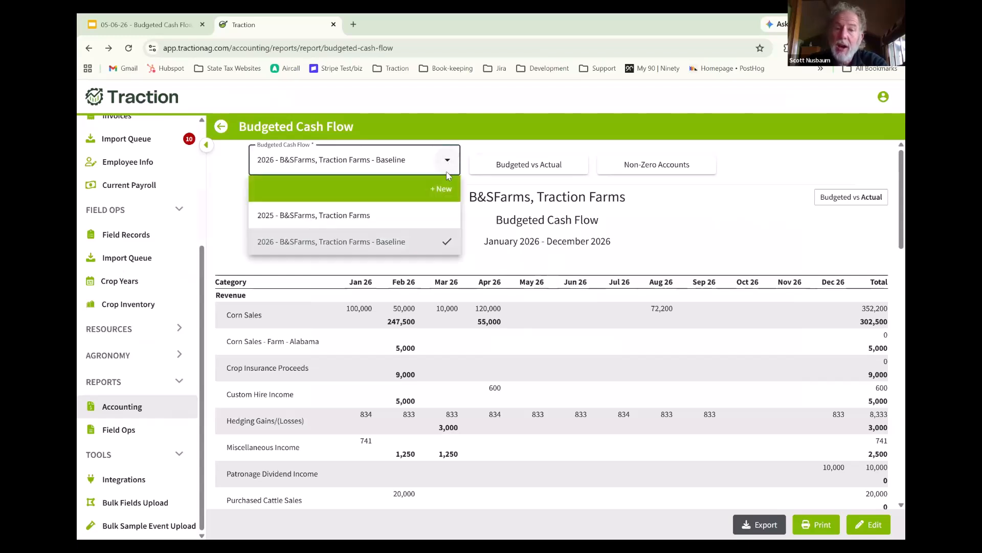
click(435, 192)
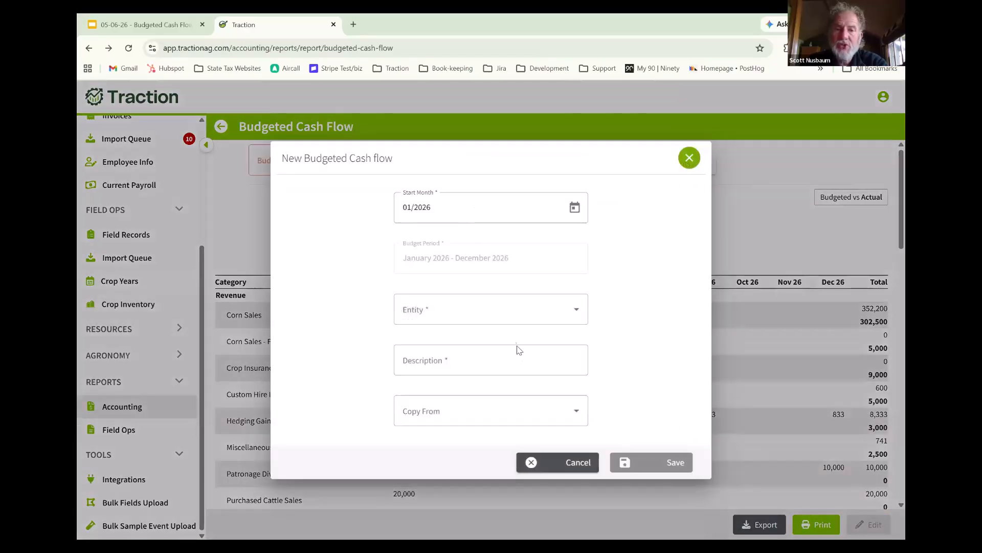
click(478, 313)
click(441, 338)
click(447, 390)
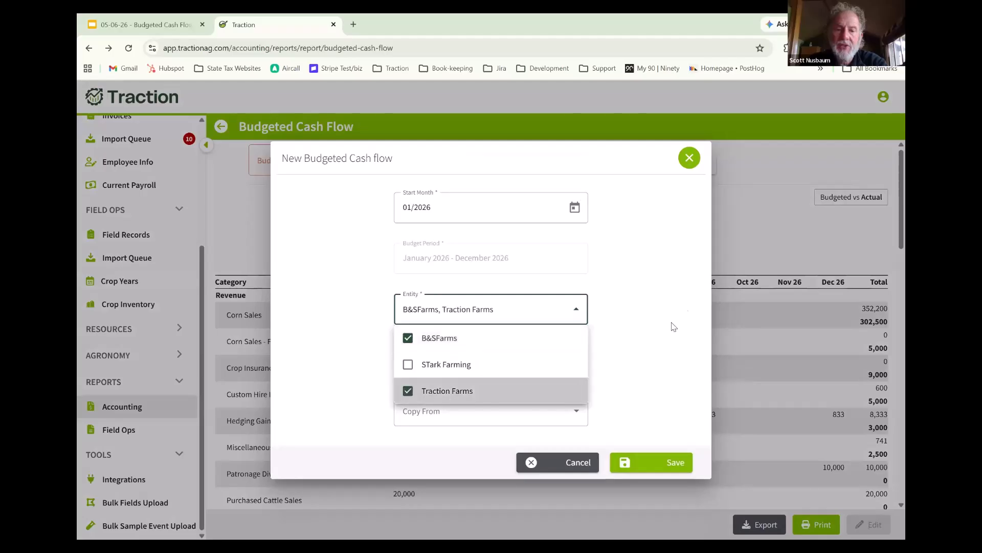
click(660, 312)
- Describe the new budget as "2026 - B&SFarms, Traction Farms - BEst CAse", leave Copy From empty, and save it
click(543, 366)
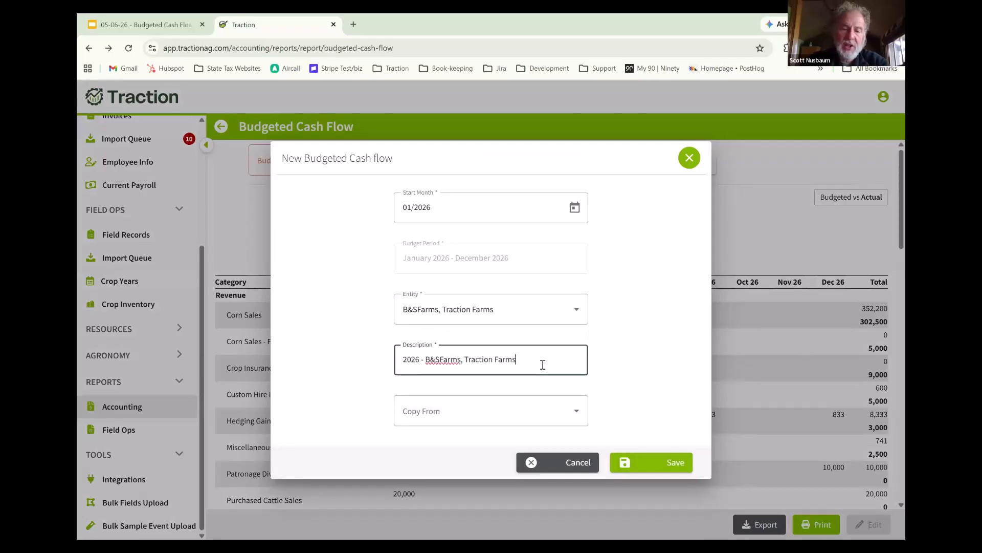
text(- BEst CAse)
click(464, 414)
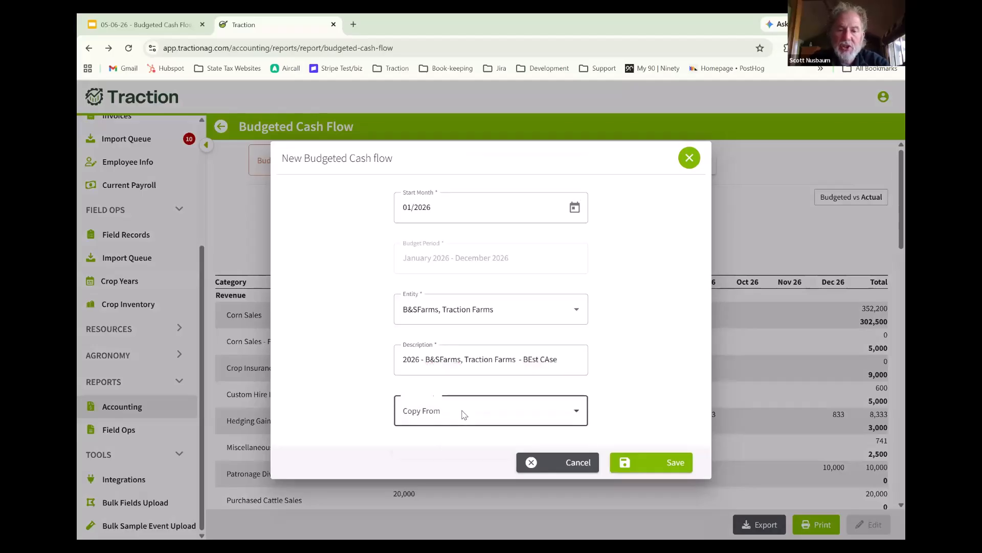
click(635, 388)
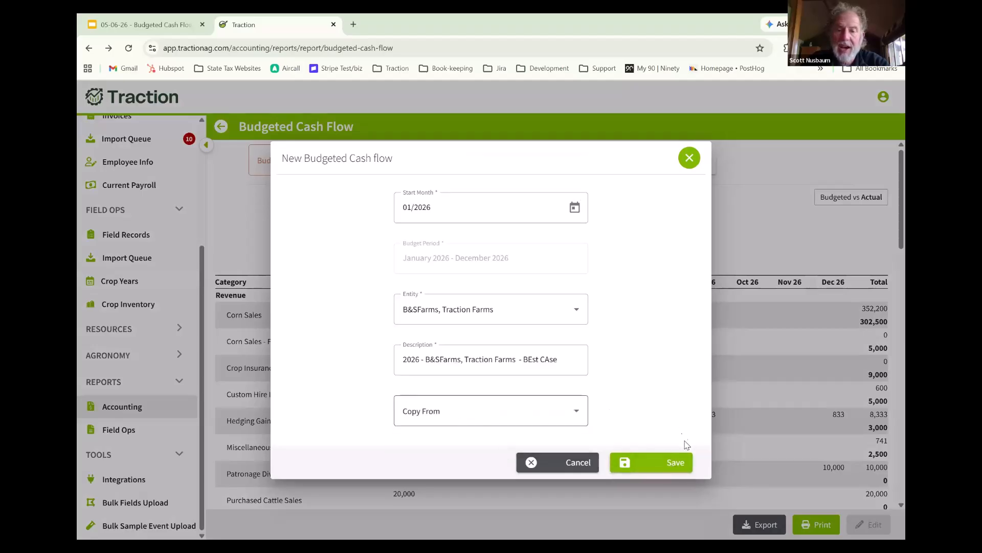
click(669, 464)
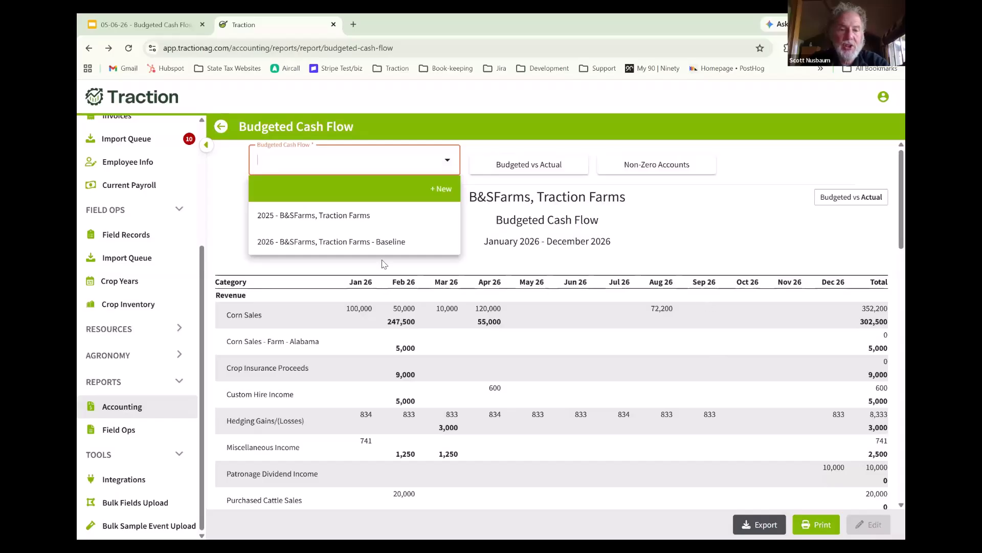
click(390, 241)
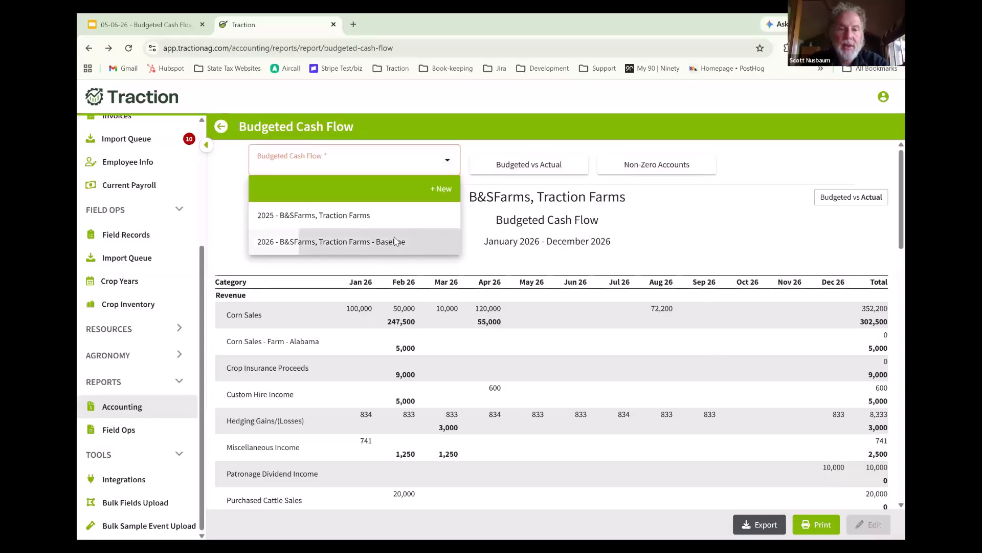
click(408, 161)
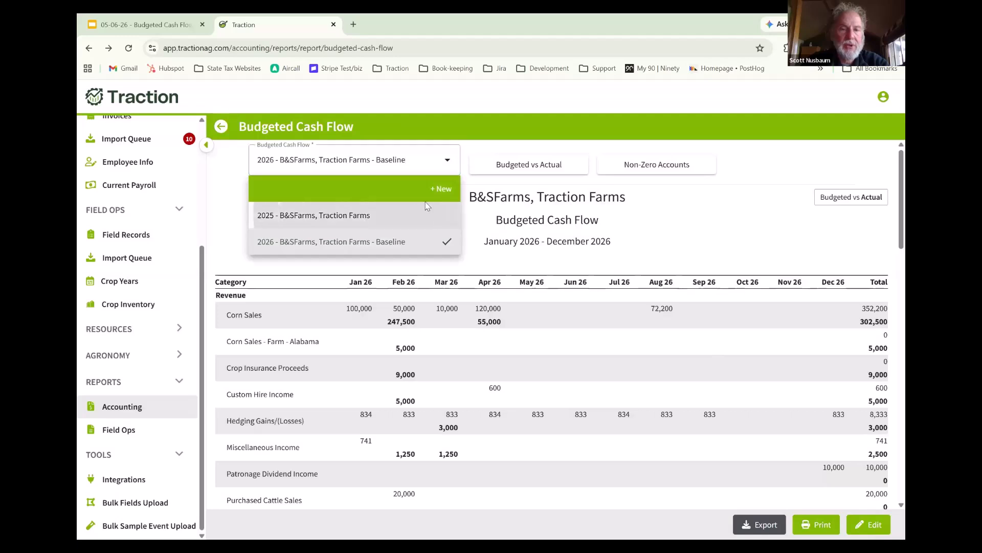
click(430, 206)
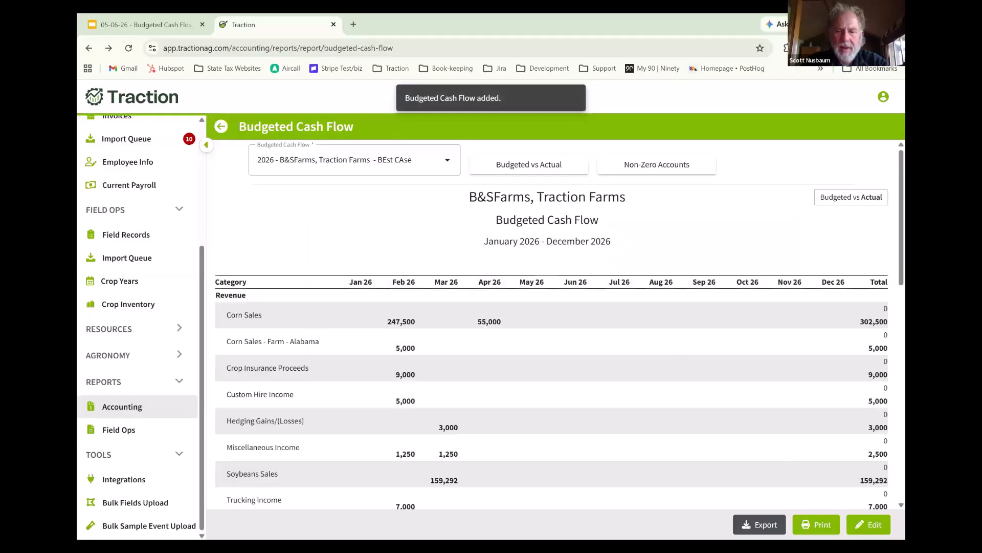
- Open the BEst CAse budget for editing and overwrite all its cells with values from the 2026 - B&SFarms, Traction Farms - Baseline budget
click(872, 527)
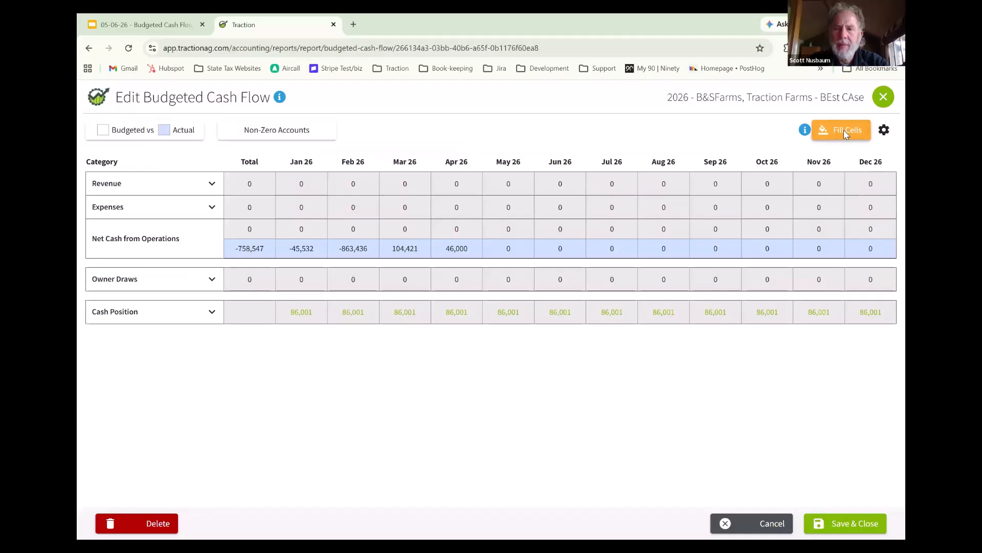
click(835, 131)
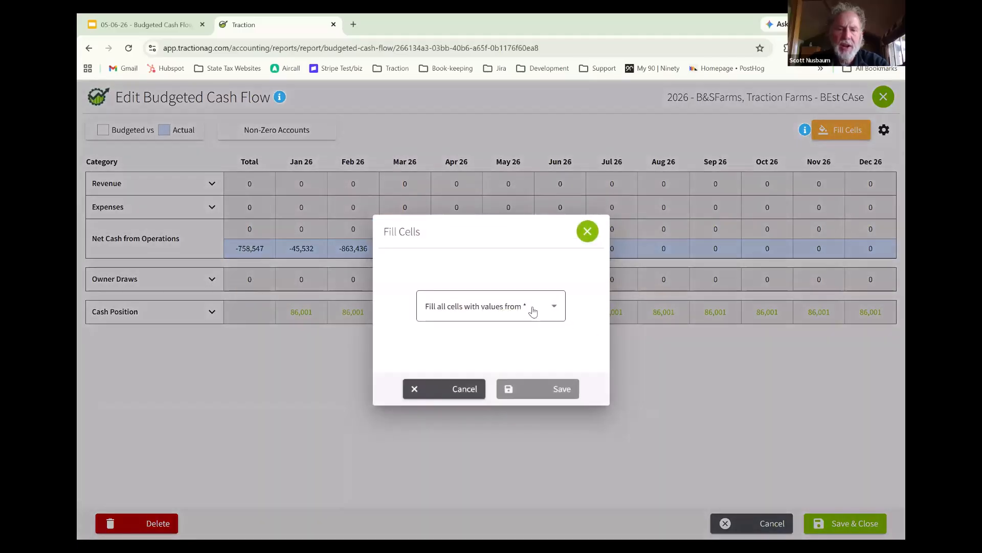
click(532, 310)
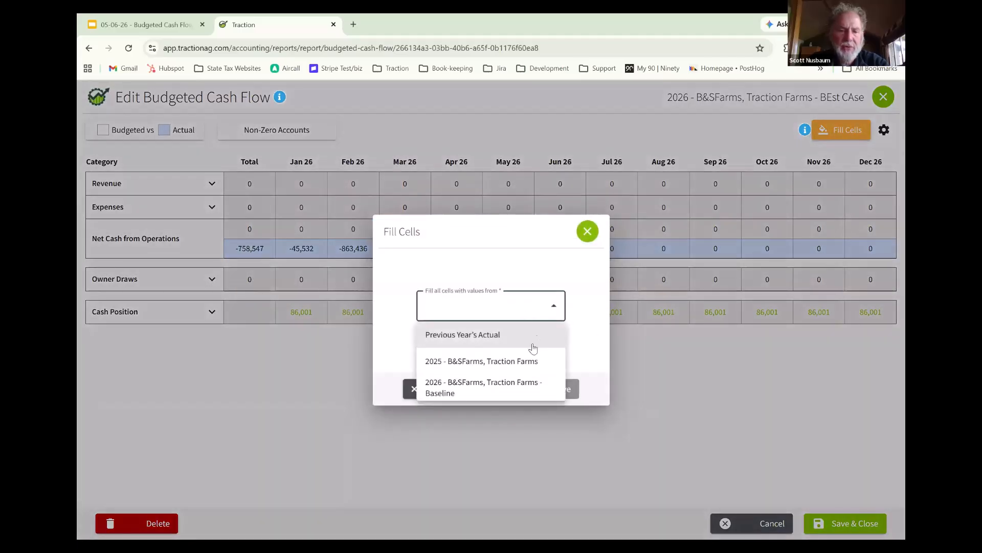
click(523, 389)
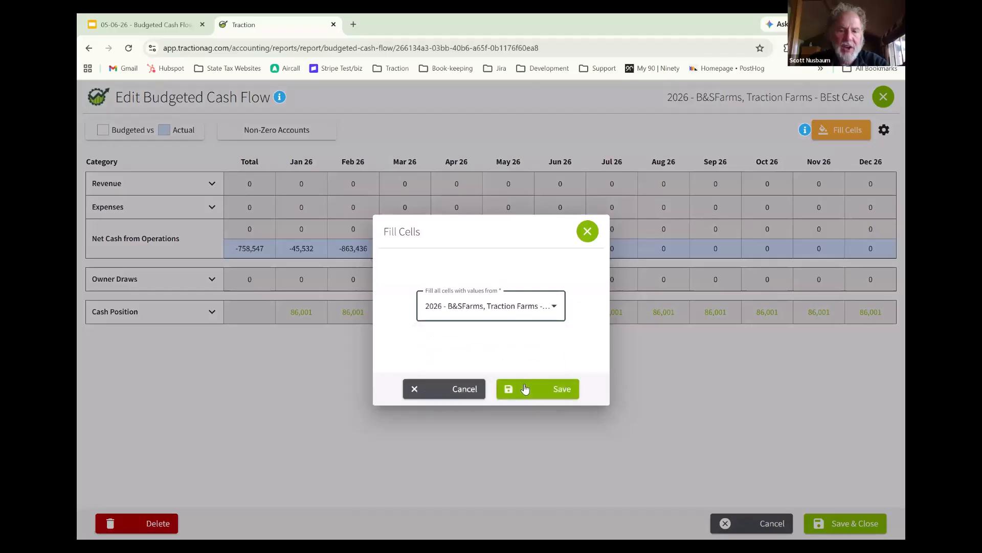
click(552, 388)
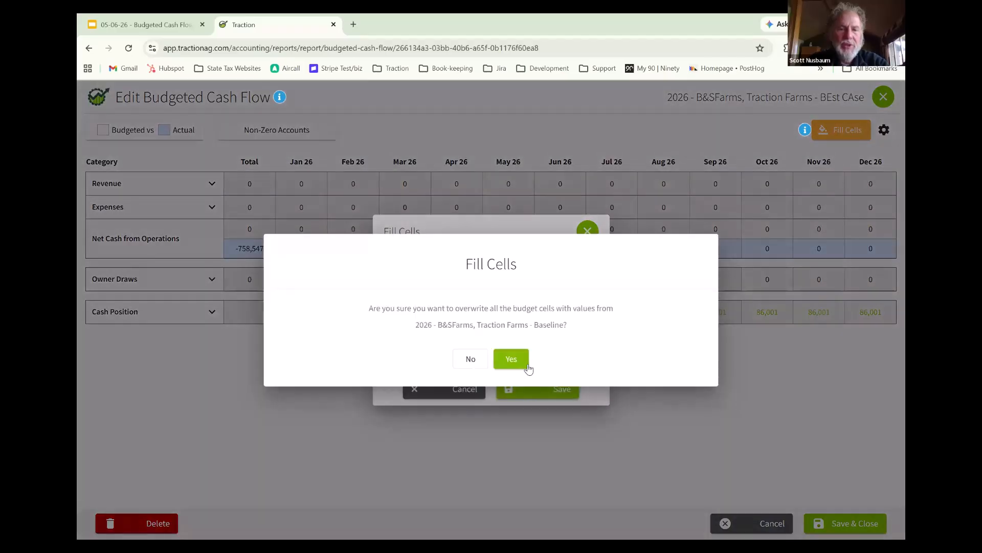
click(513, 359)
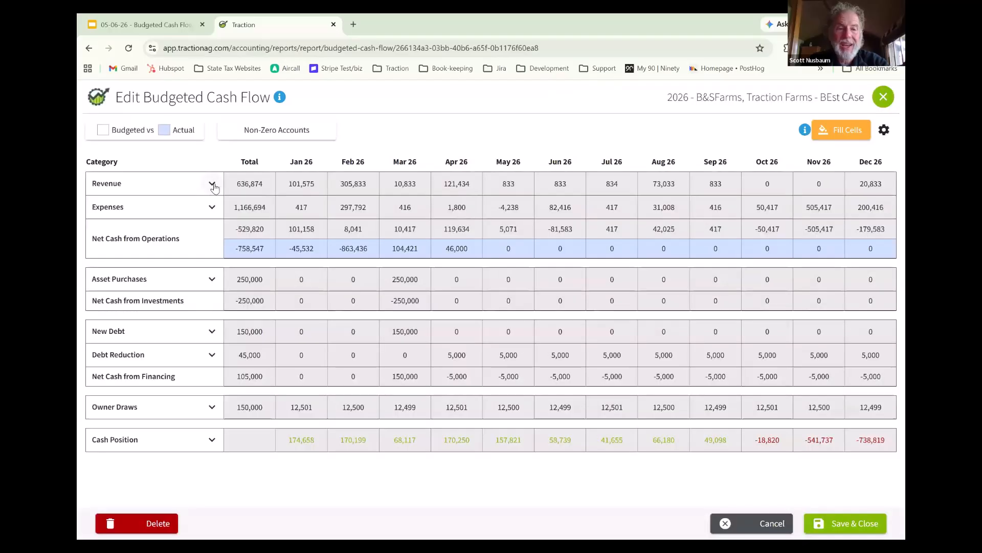
- Under Revenue, set budgeted Corn Sales to 12,000 for Jan 26 and 600,000 for Feb 26, and save the budget
click(211, 186)
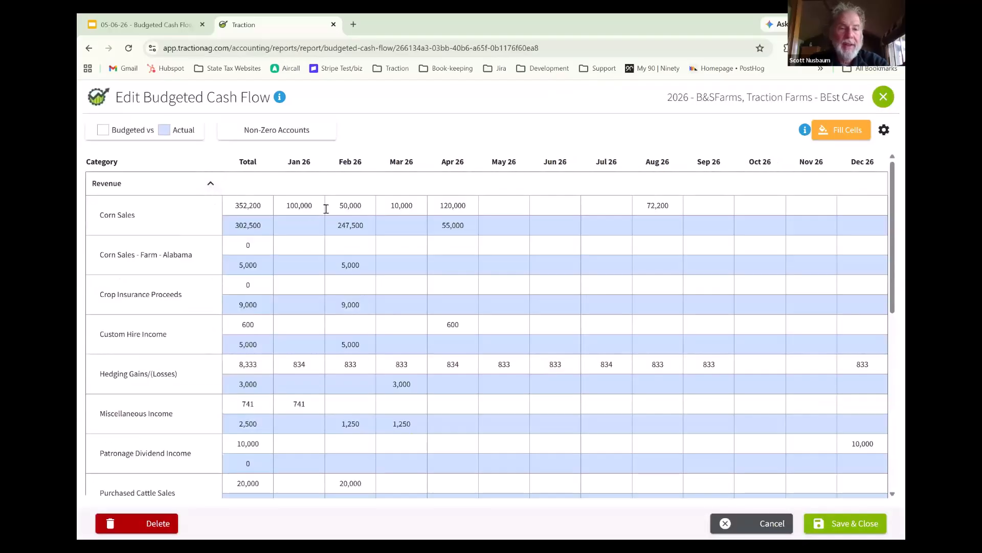
click(276, 206)
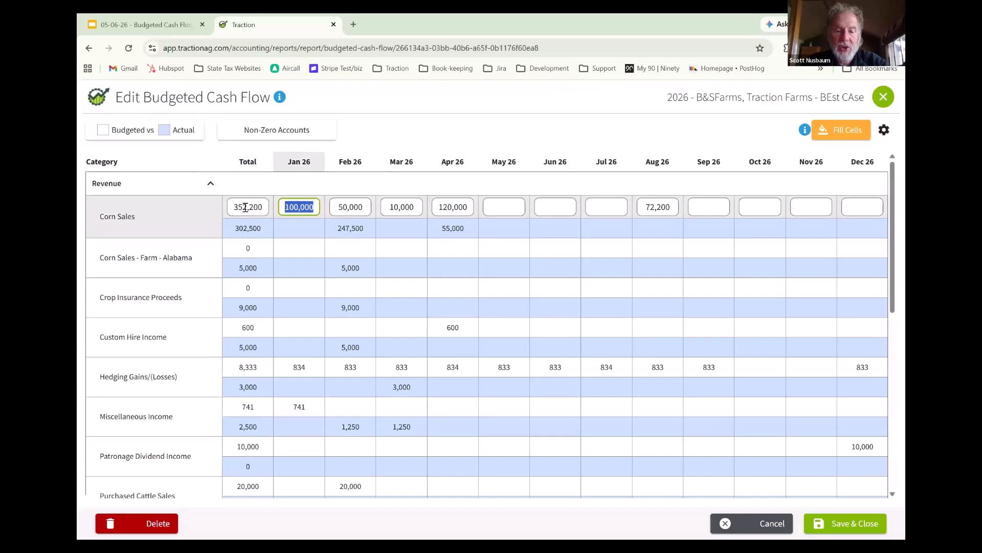
text(12000)
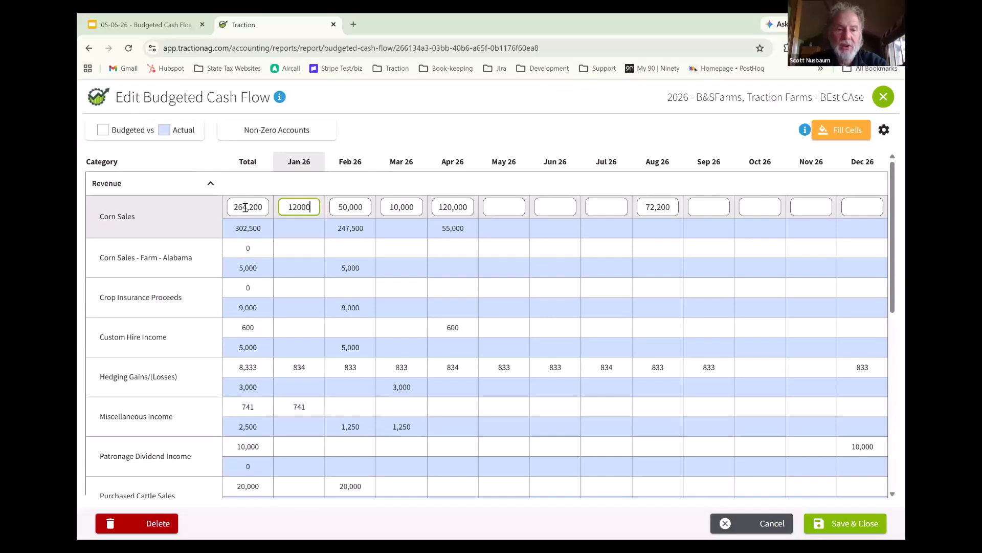
key(Tab)
text(600000)
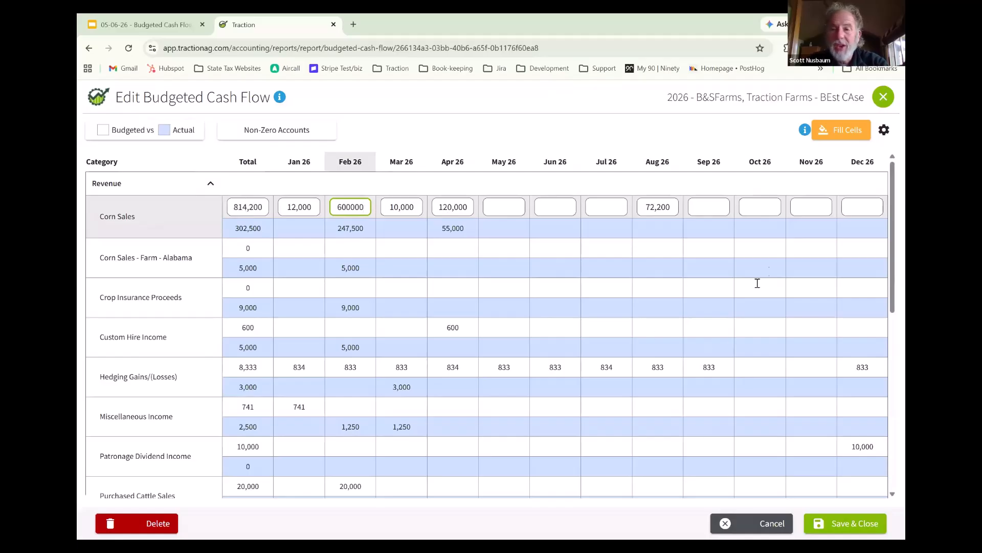
click(855, 524)
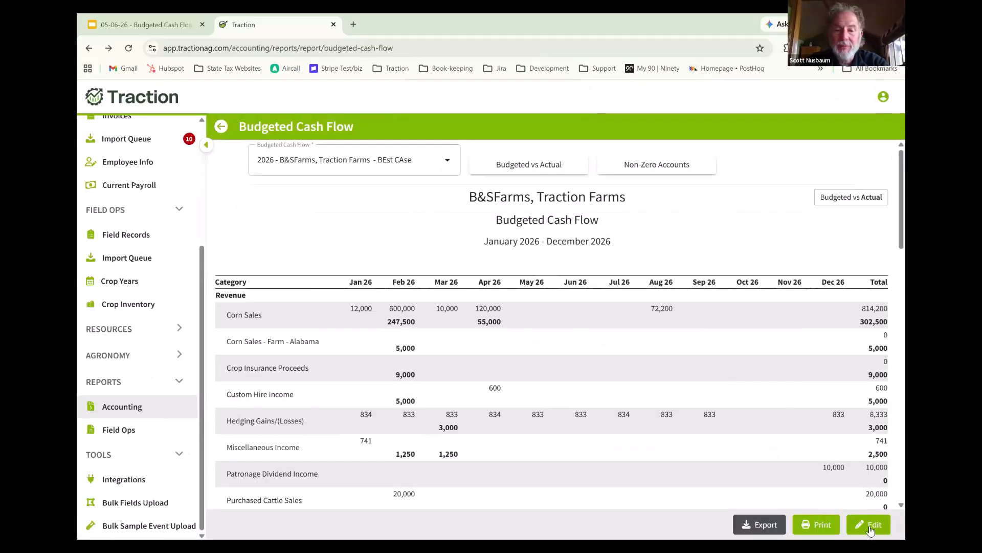
- Reopen the BEst CAse budget in Budgeted vs Actual view, expand Cash Position, and compare the budgeted and actual ending cash by month
click(870, 529)
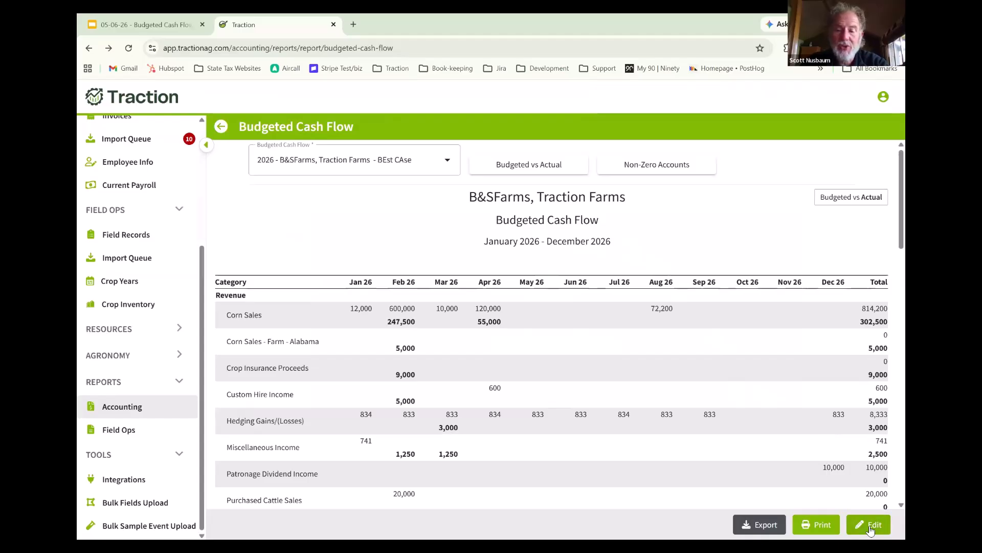
click(871, 528)
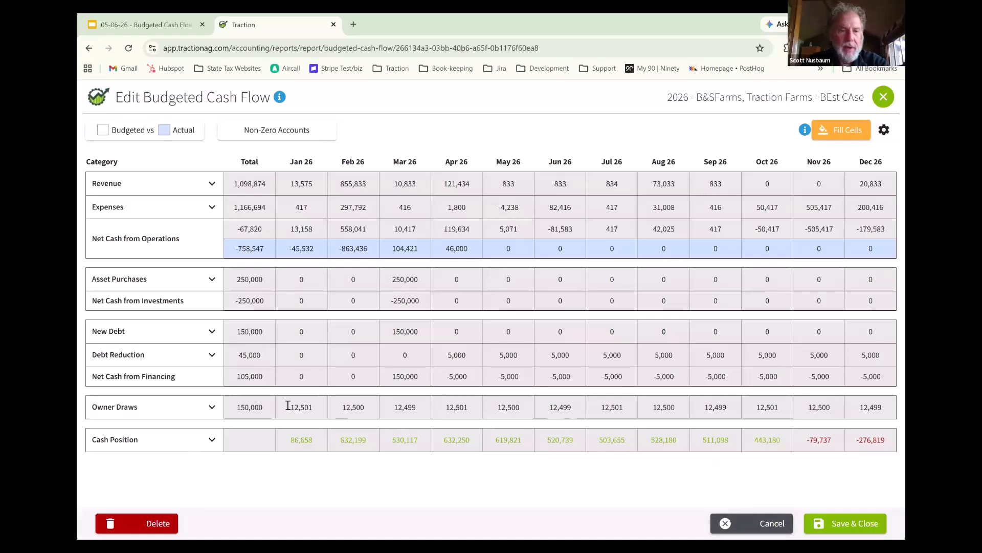
click(212, 439)
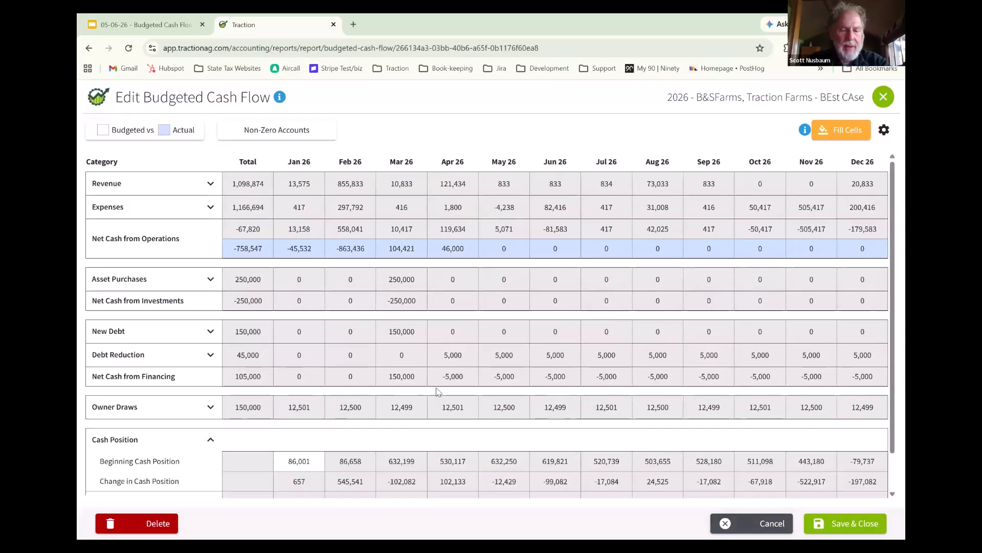
click(158, 132)
click(141, 180)
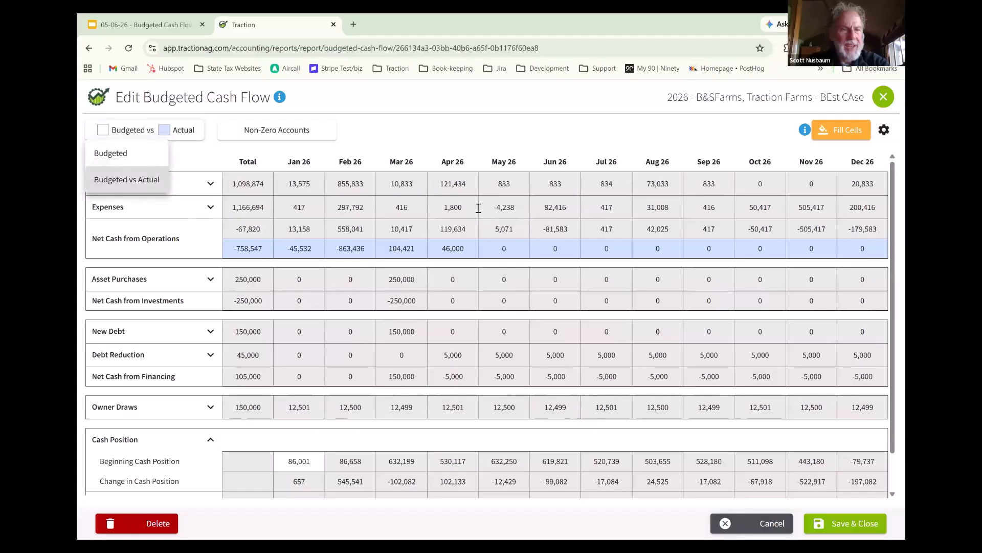
scroll(494, 212, down, 2)
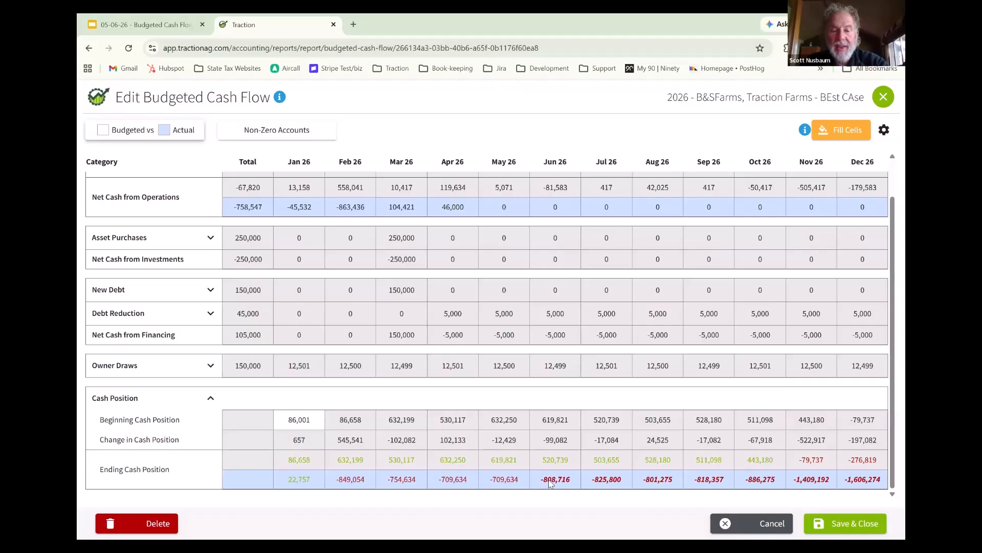
mouse_move(560, 480)
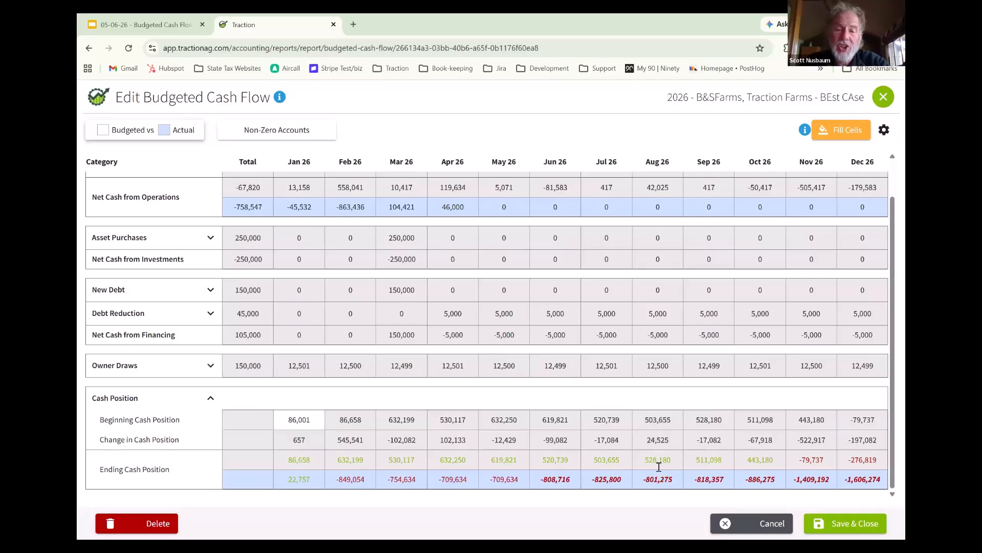
mouse_move(615, 483)
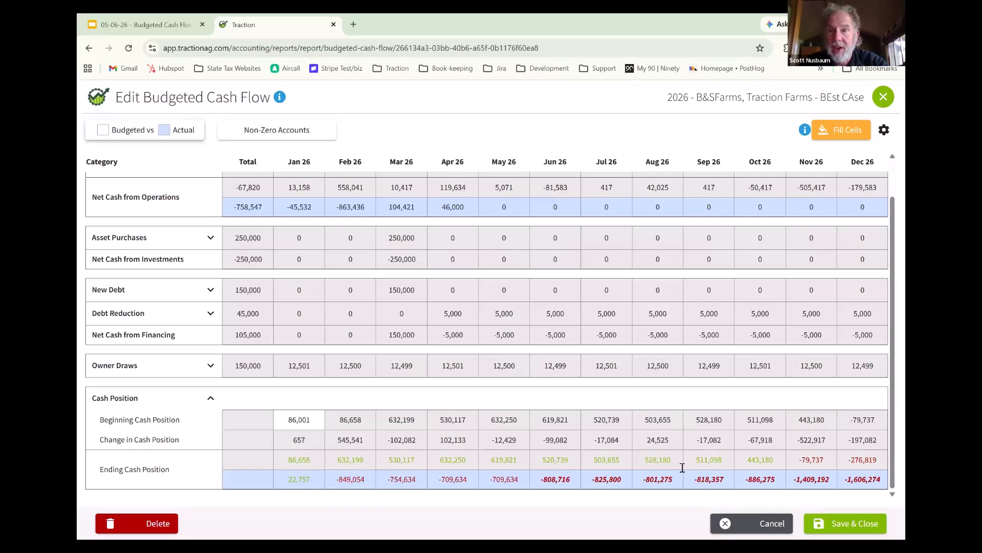
mouse_move(678, 480)
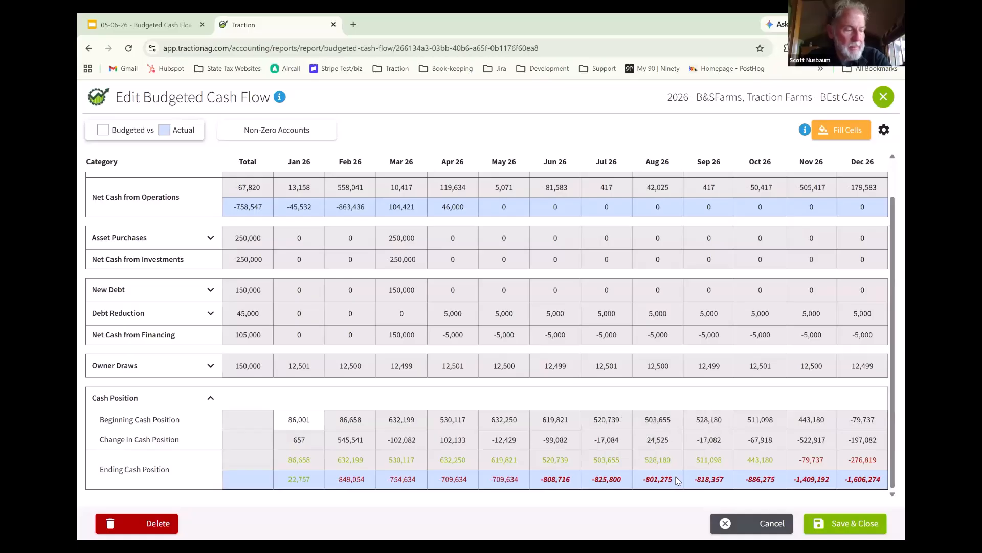
- Save and reopen the BEst CAse budget for editing, and expand its Asset Purchases and New Debt sections
click(859, 523)
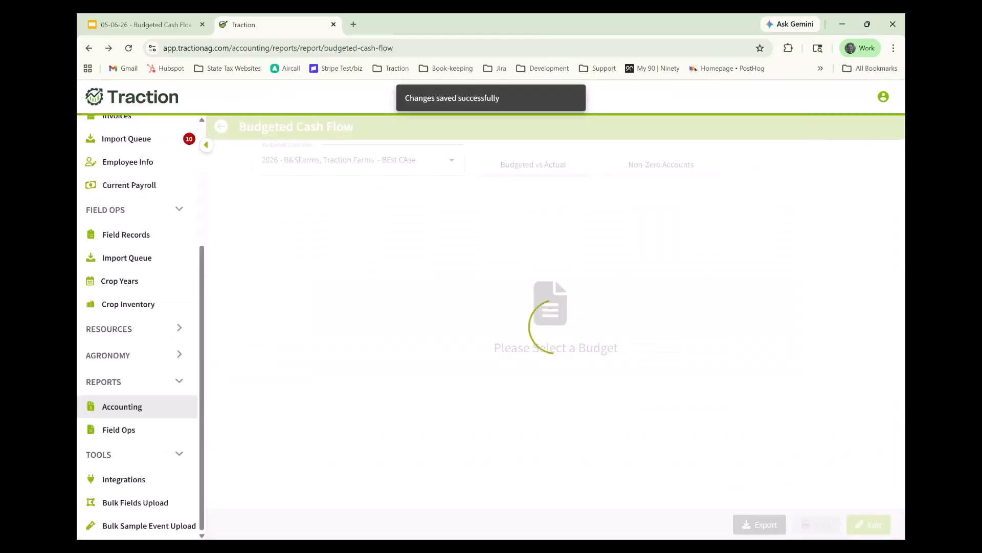
click(868, 527)
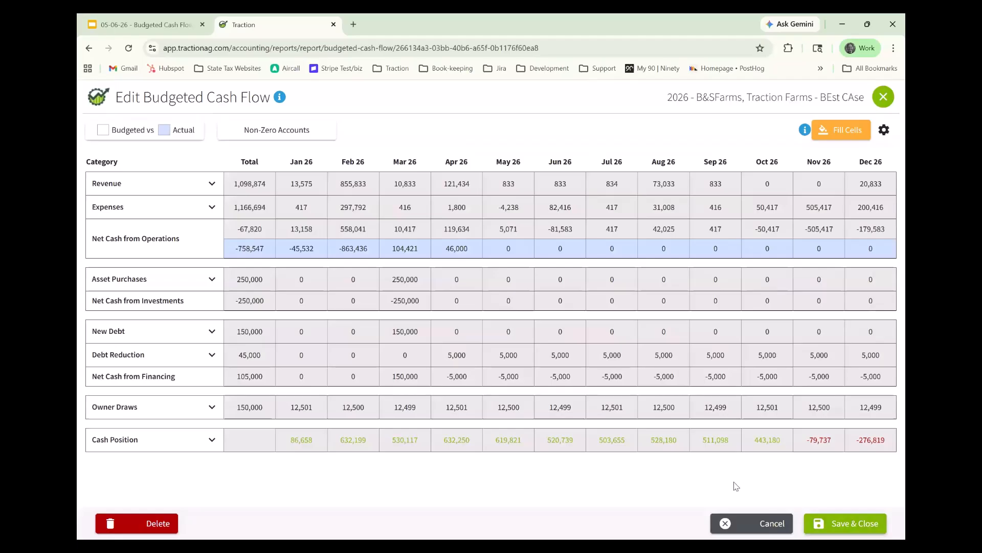
click(211, 280)
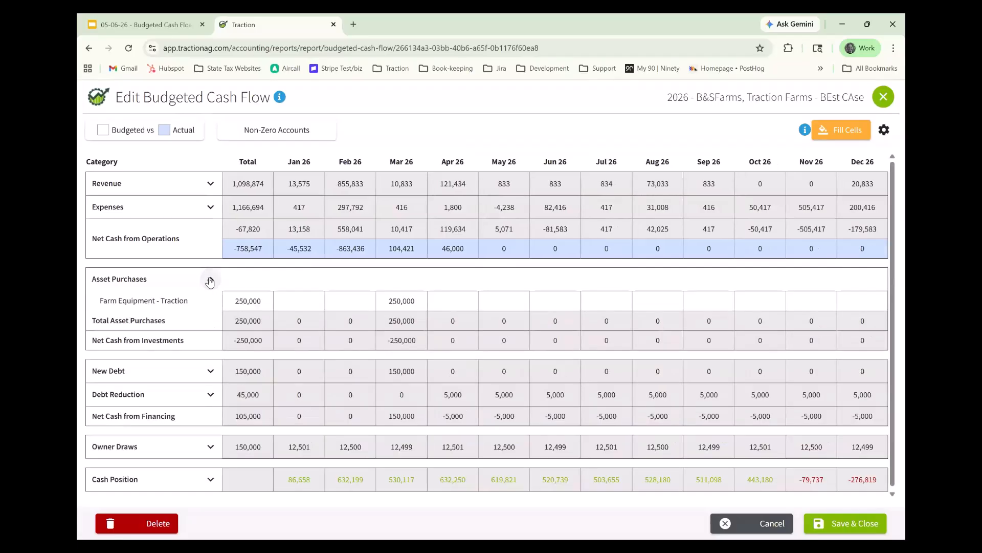
click(211, 372)
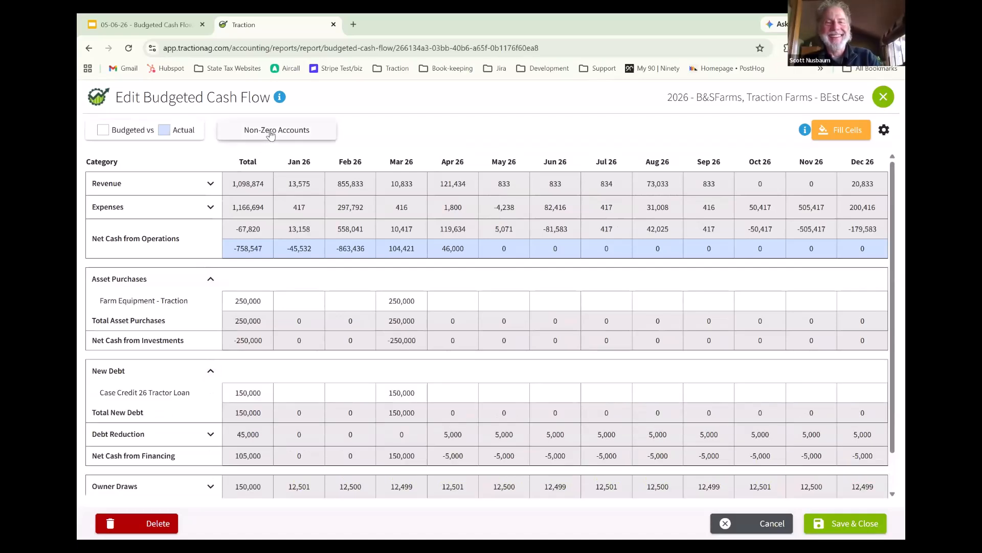
- Change the budget's account filter from Non-Zero Accounts to All Accounts
click(271, 134)
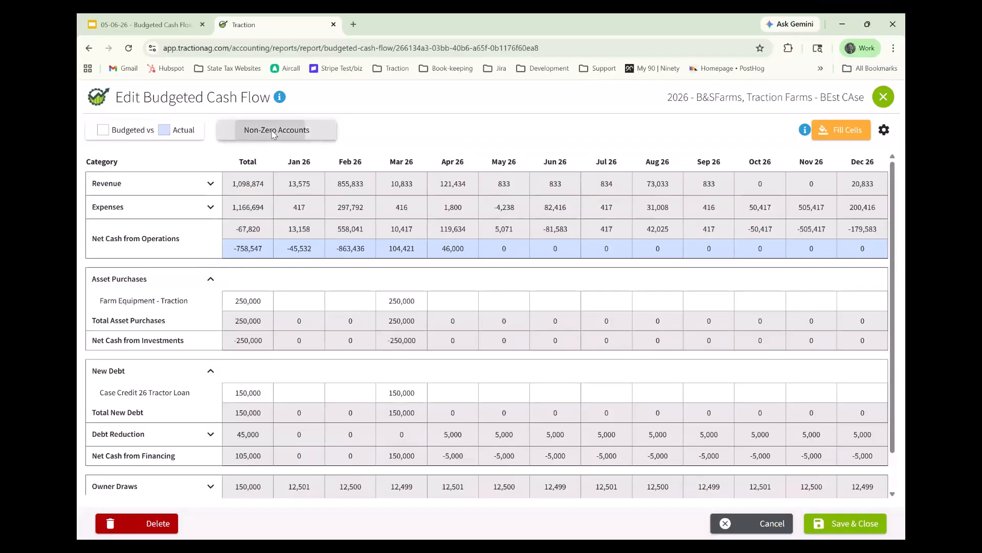
click(418, 121)
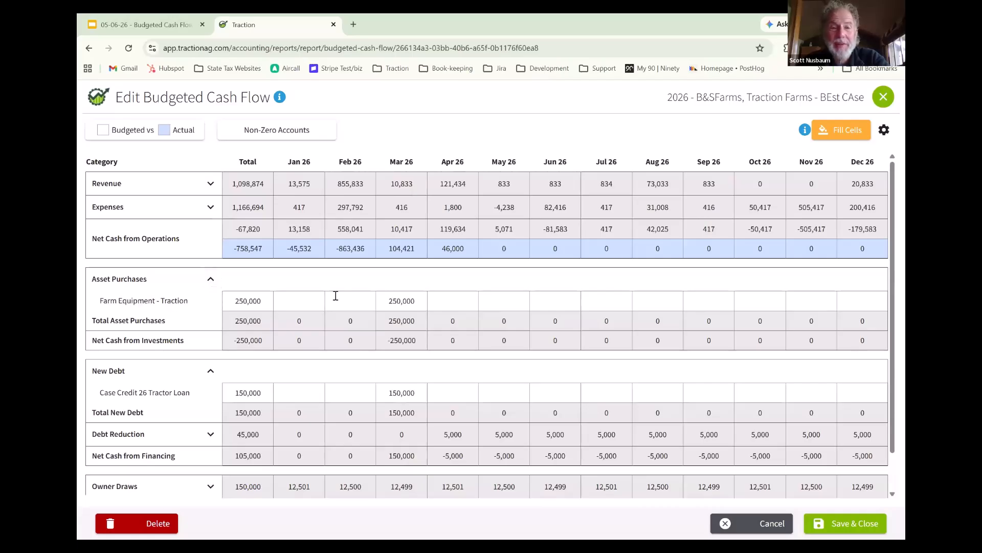
click(289, 132)
click(273, 159)
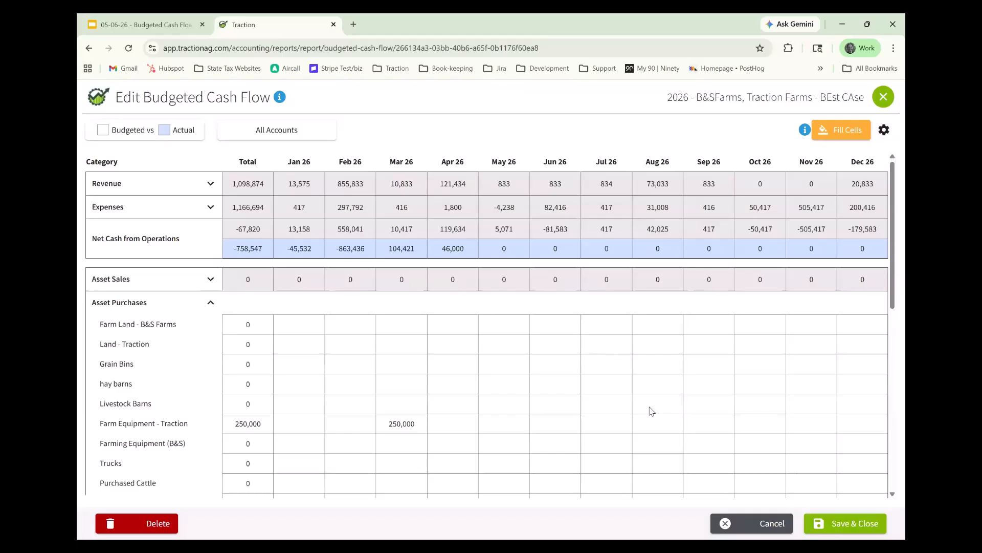
- Switch to the Google Slides presentation to check the Questions? slide, and return to the Traction budget
click(145, 24)
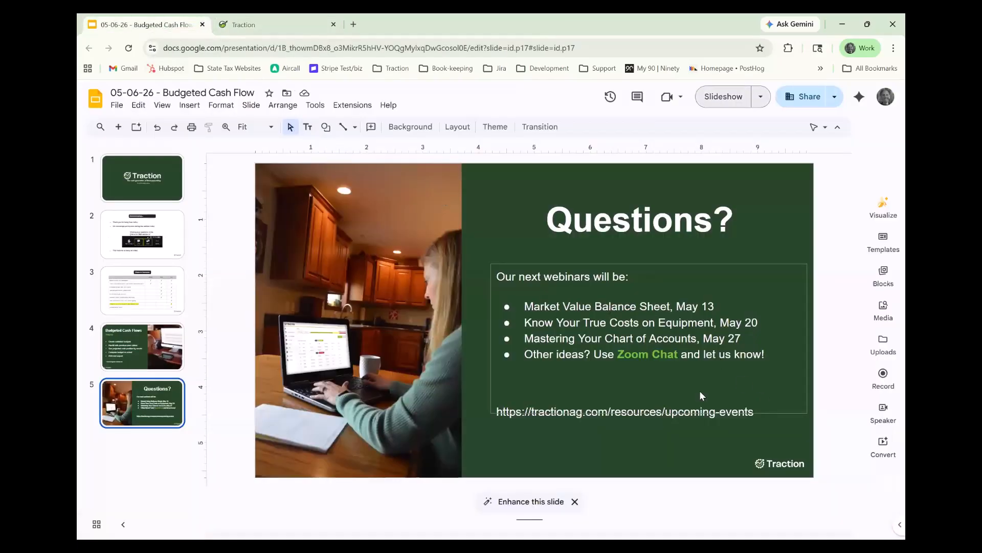
click(251, 25)
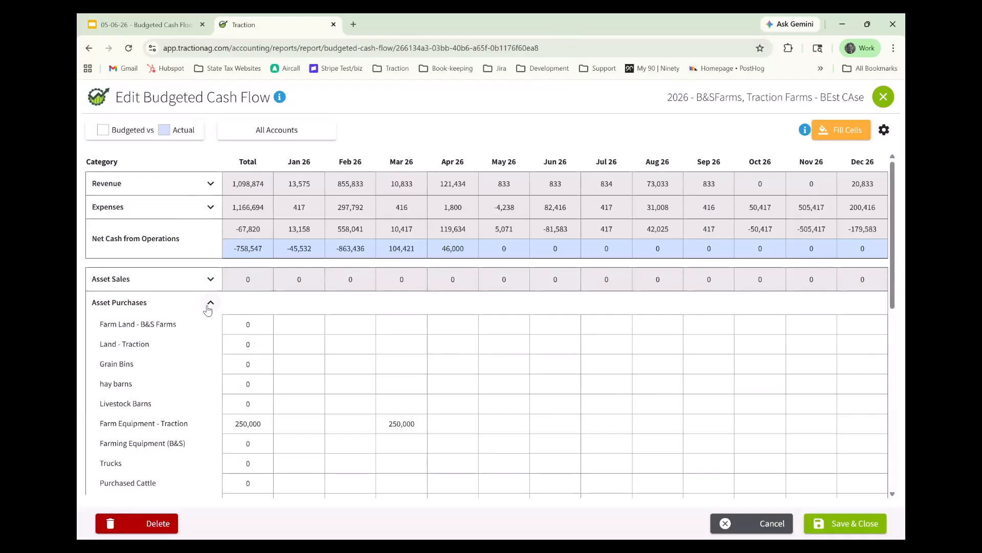
- Under Expenses, clear the budgeted amounts for CAttle Expense, Chemicals Expense and Conservation Expense through their row totals
click(211, 207)
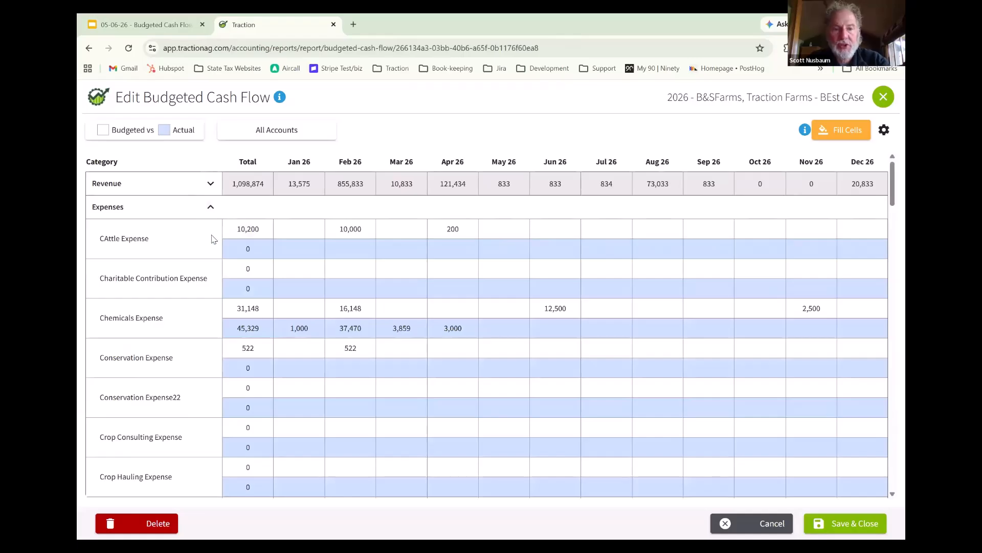
click(255, 230)
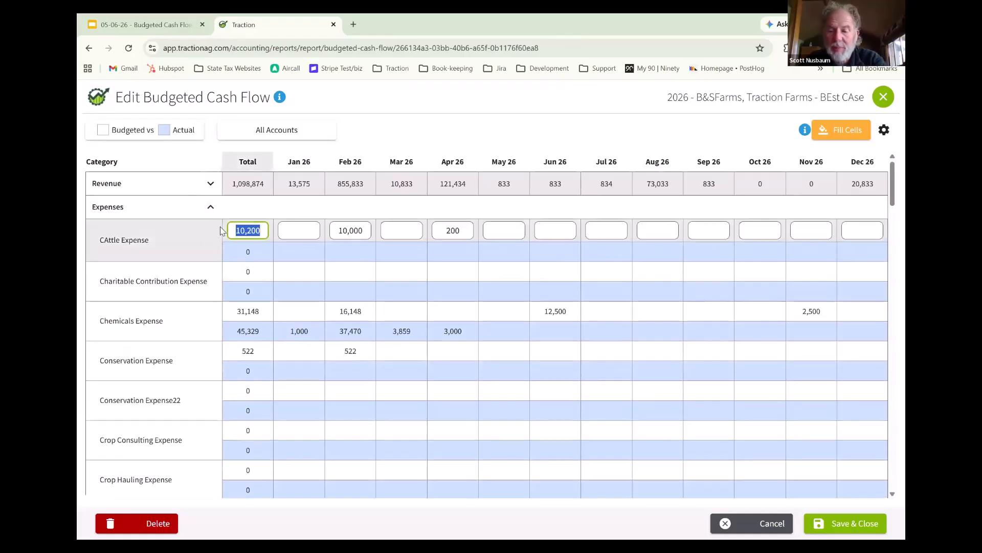
key(BackSpace)
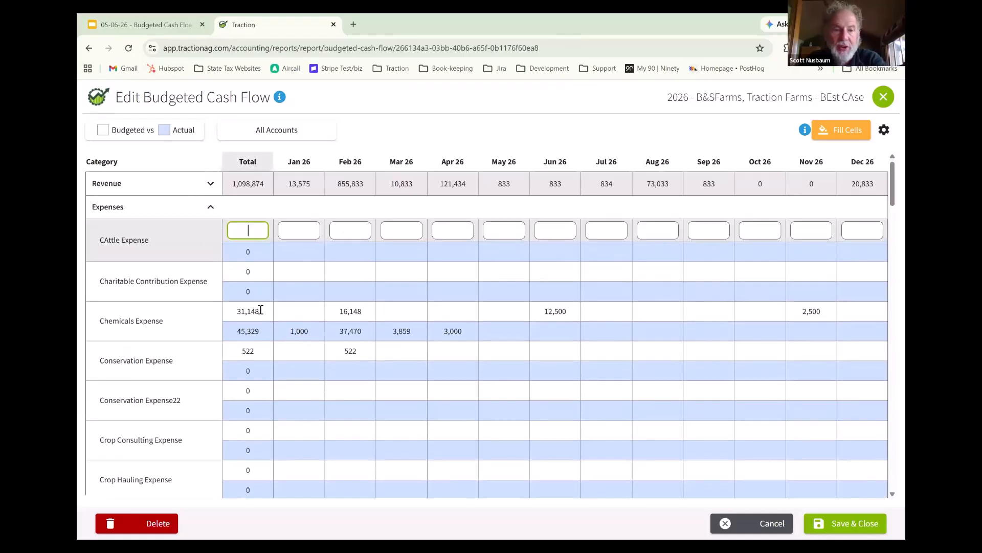
click(171, 313)
key(BackSpace)
click(247, 351)
key(BackSpace)
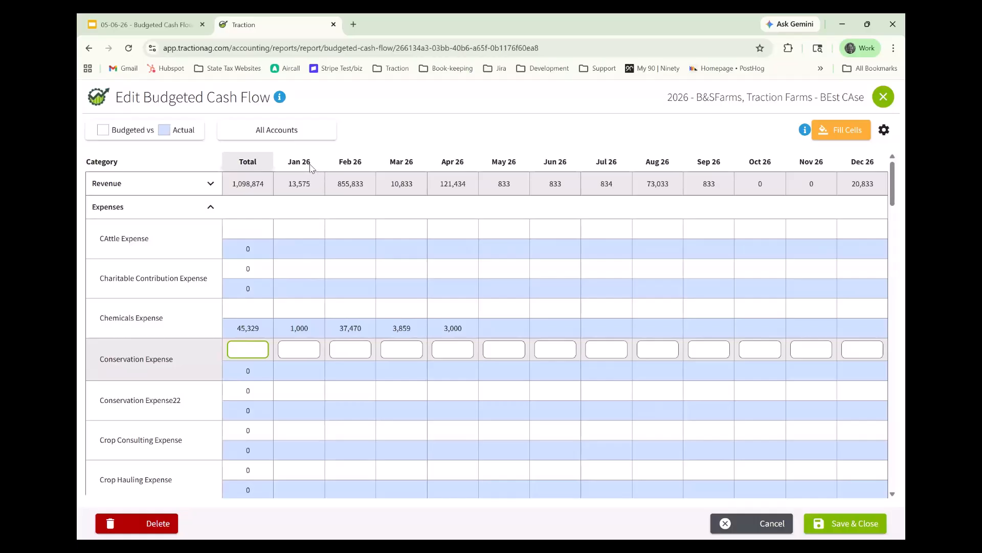
click(378, 127)
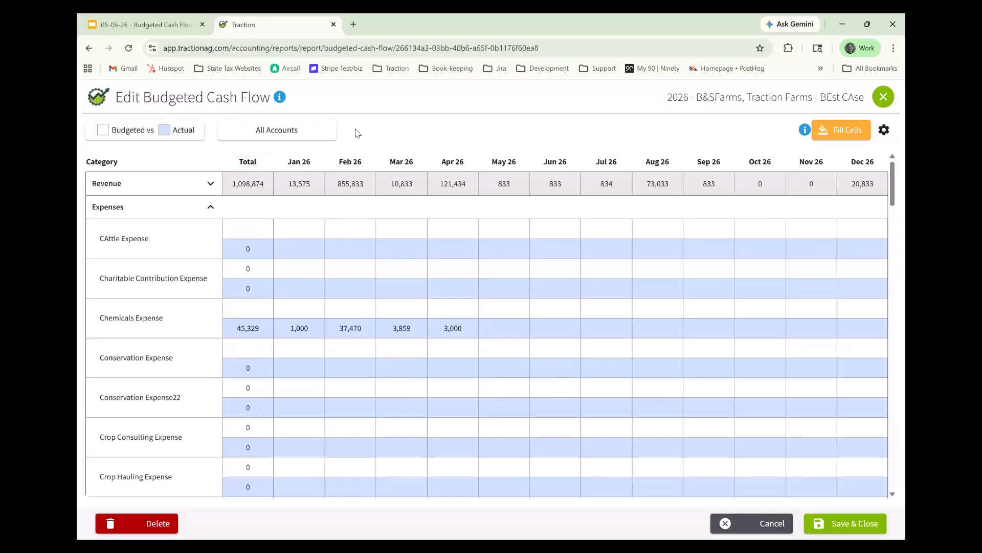
- Show only Budgeted amounts and collapse the Expenses and Asset Purchases sections
click(181, 136)
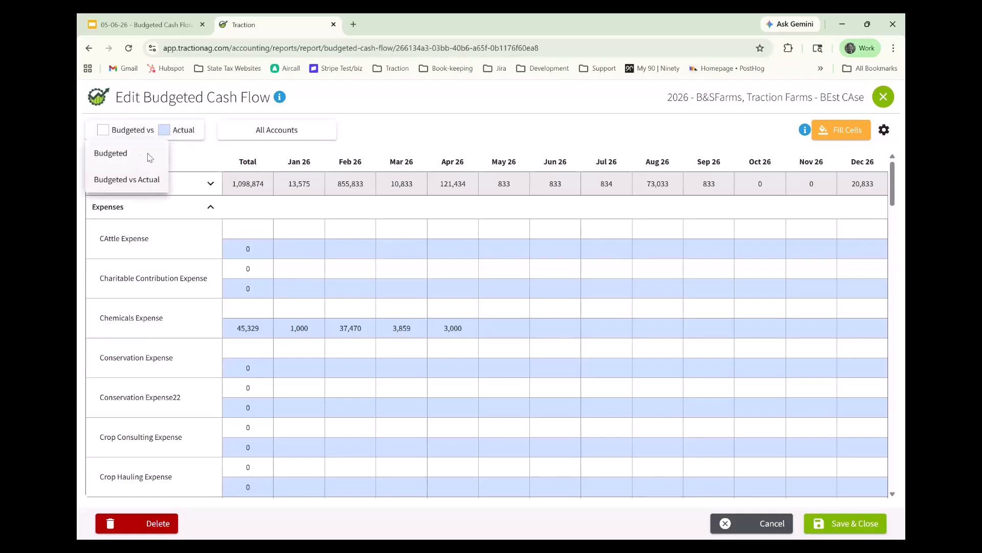
click(210, 210)
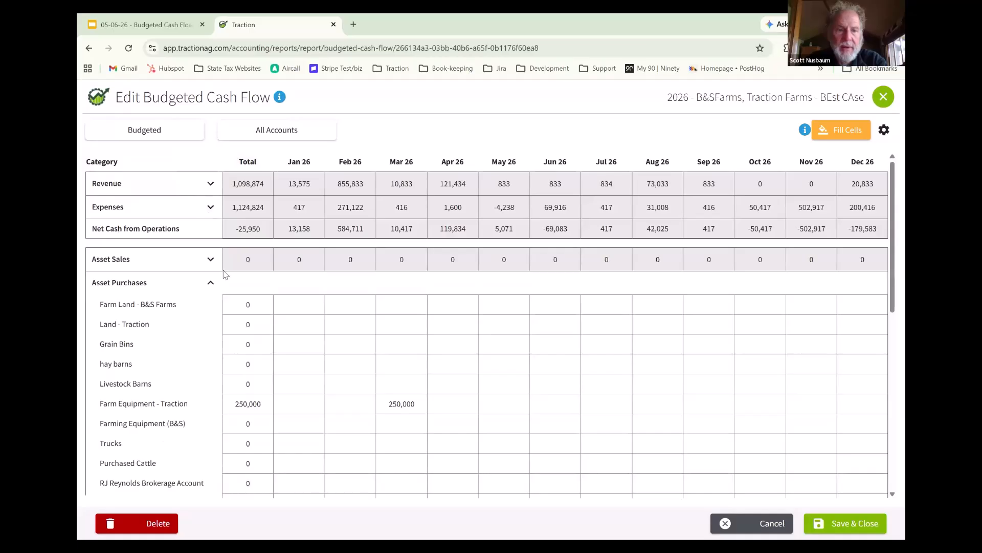
click(210, 285)
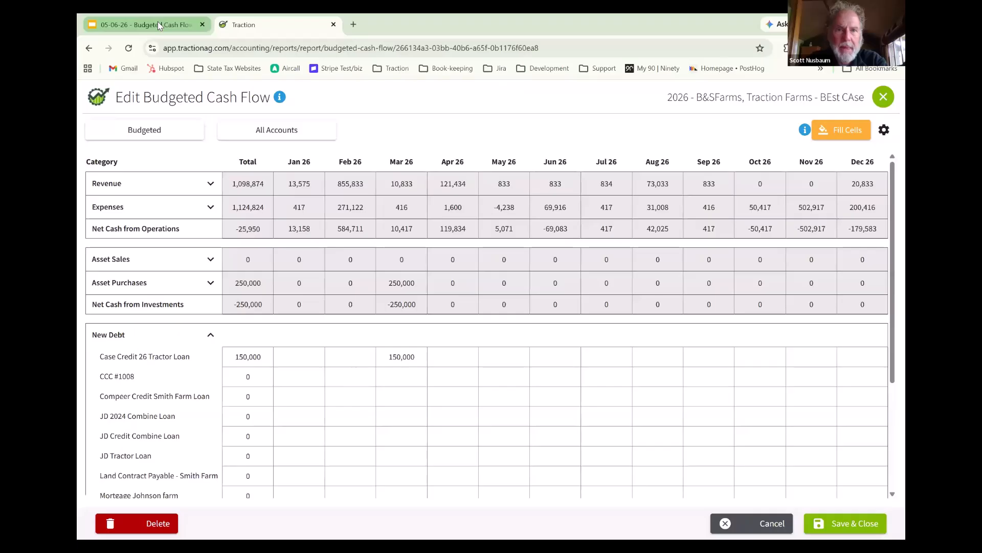
- Switch to Google Slides and view the list of upcoming webinars on the Questions? slide
mouse_move(157, 22)
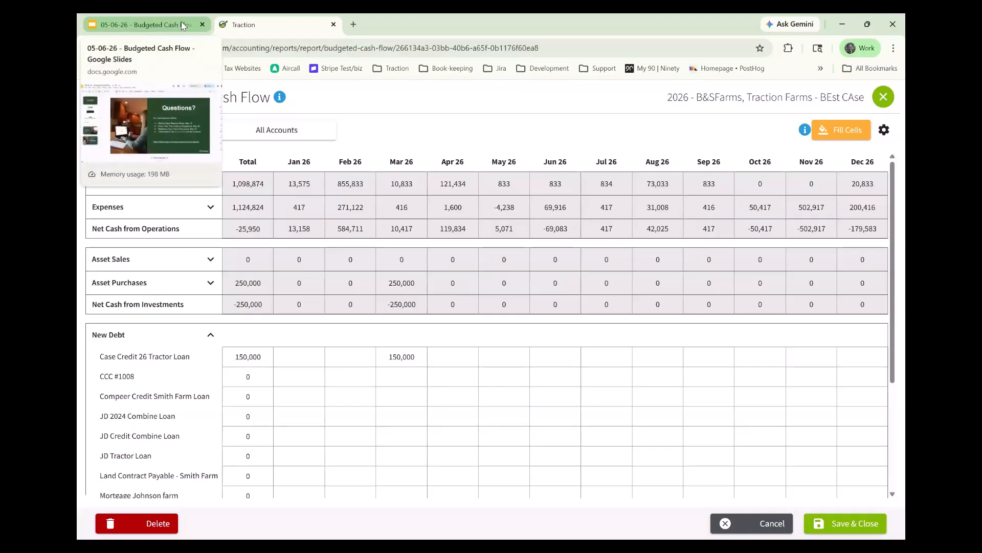
click(166, 26)
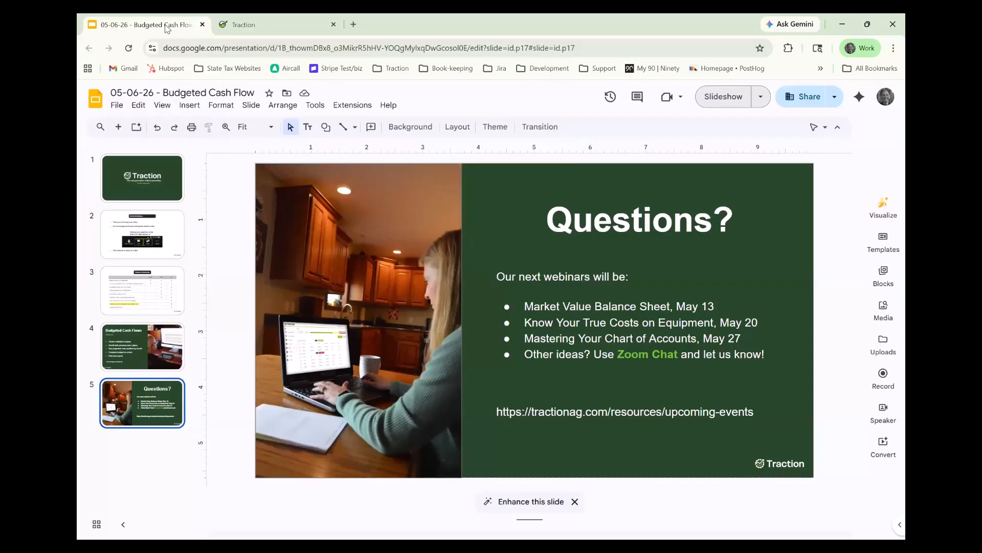
click(252, 15)
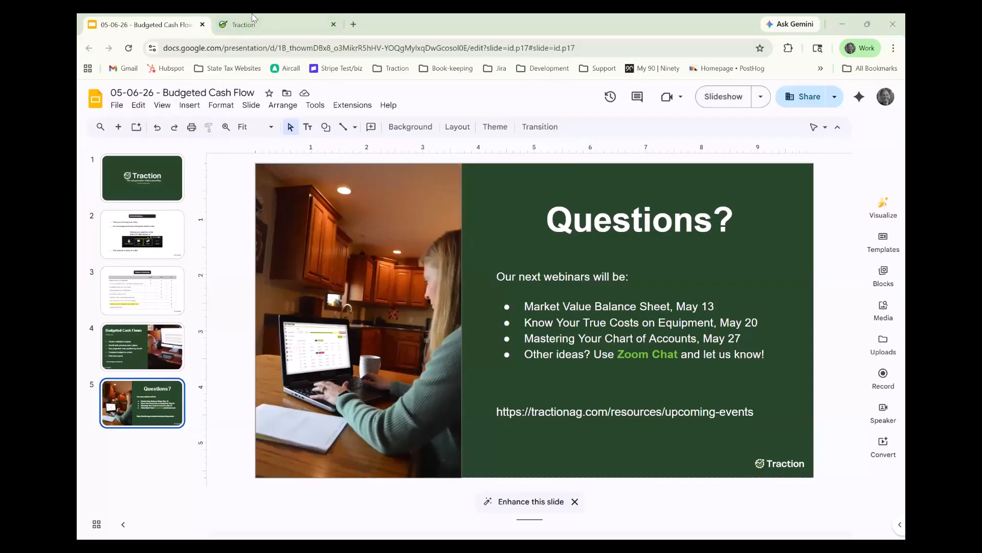